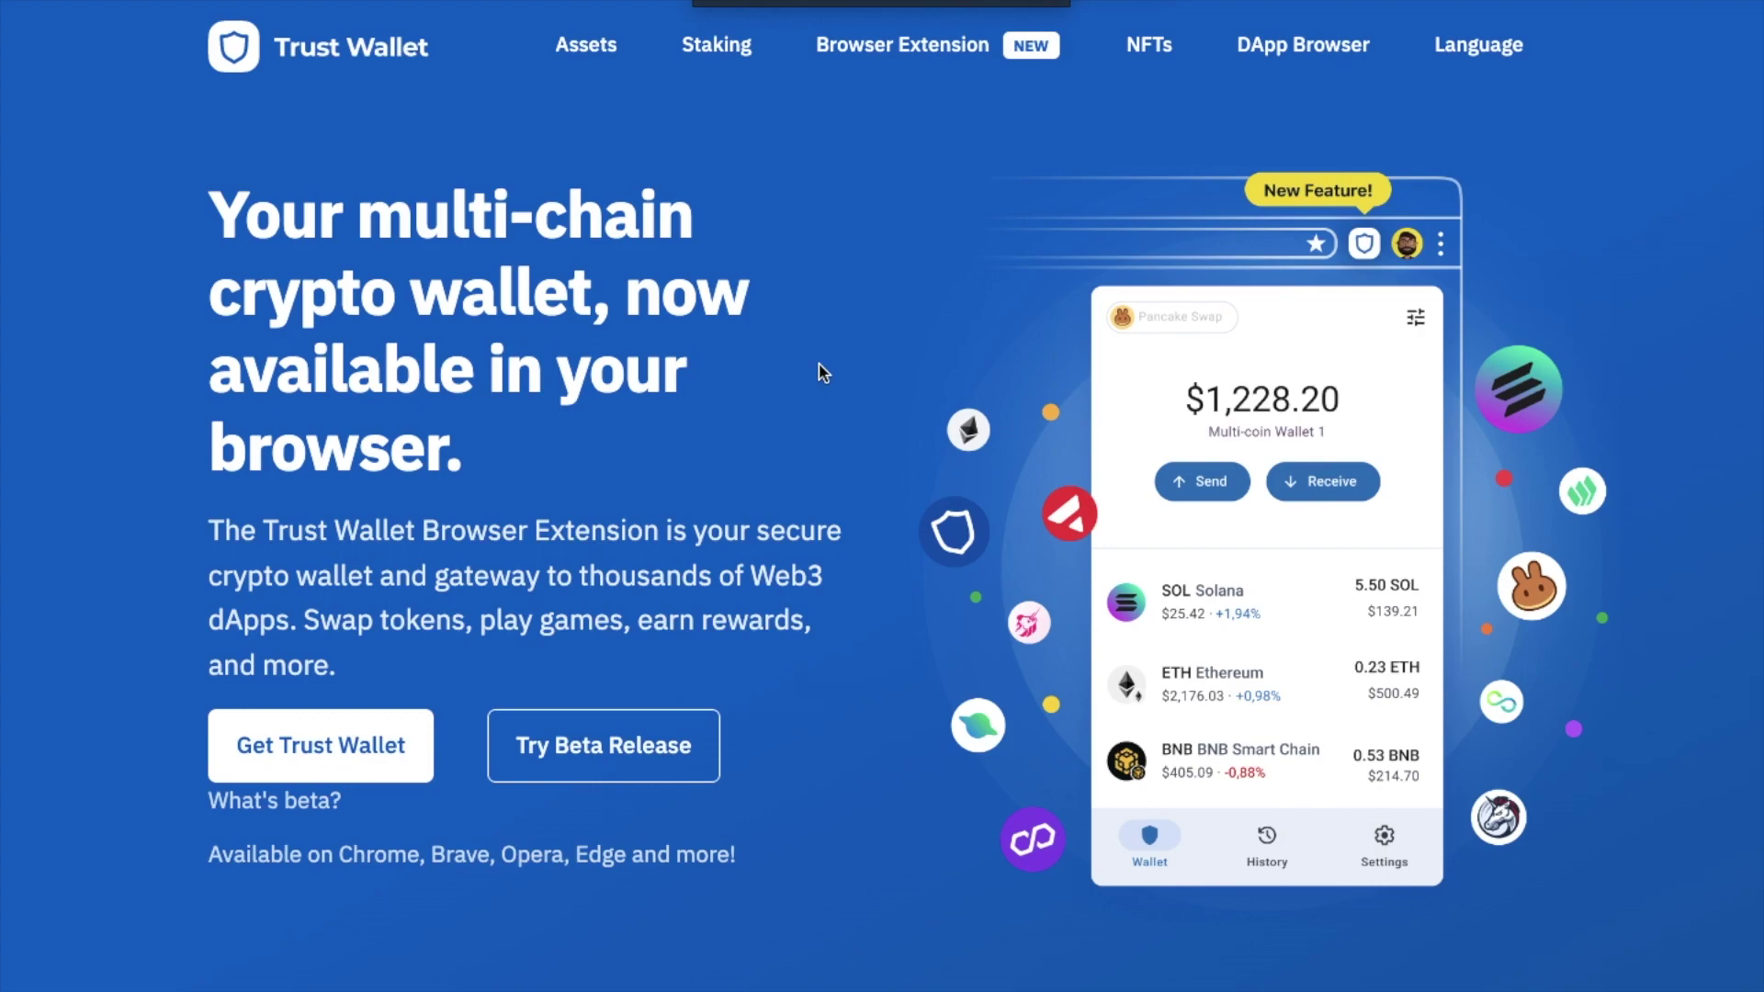
Open the Trust Wallet Chrome Web Store listing (430 ratings, 300,000+ users) from the website.
{"action": "left_click", "coordinate": [901, 52]}
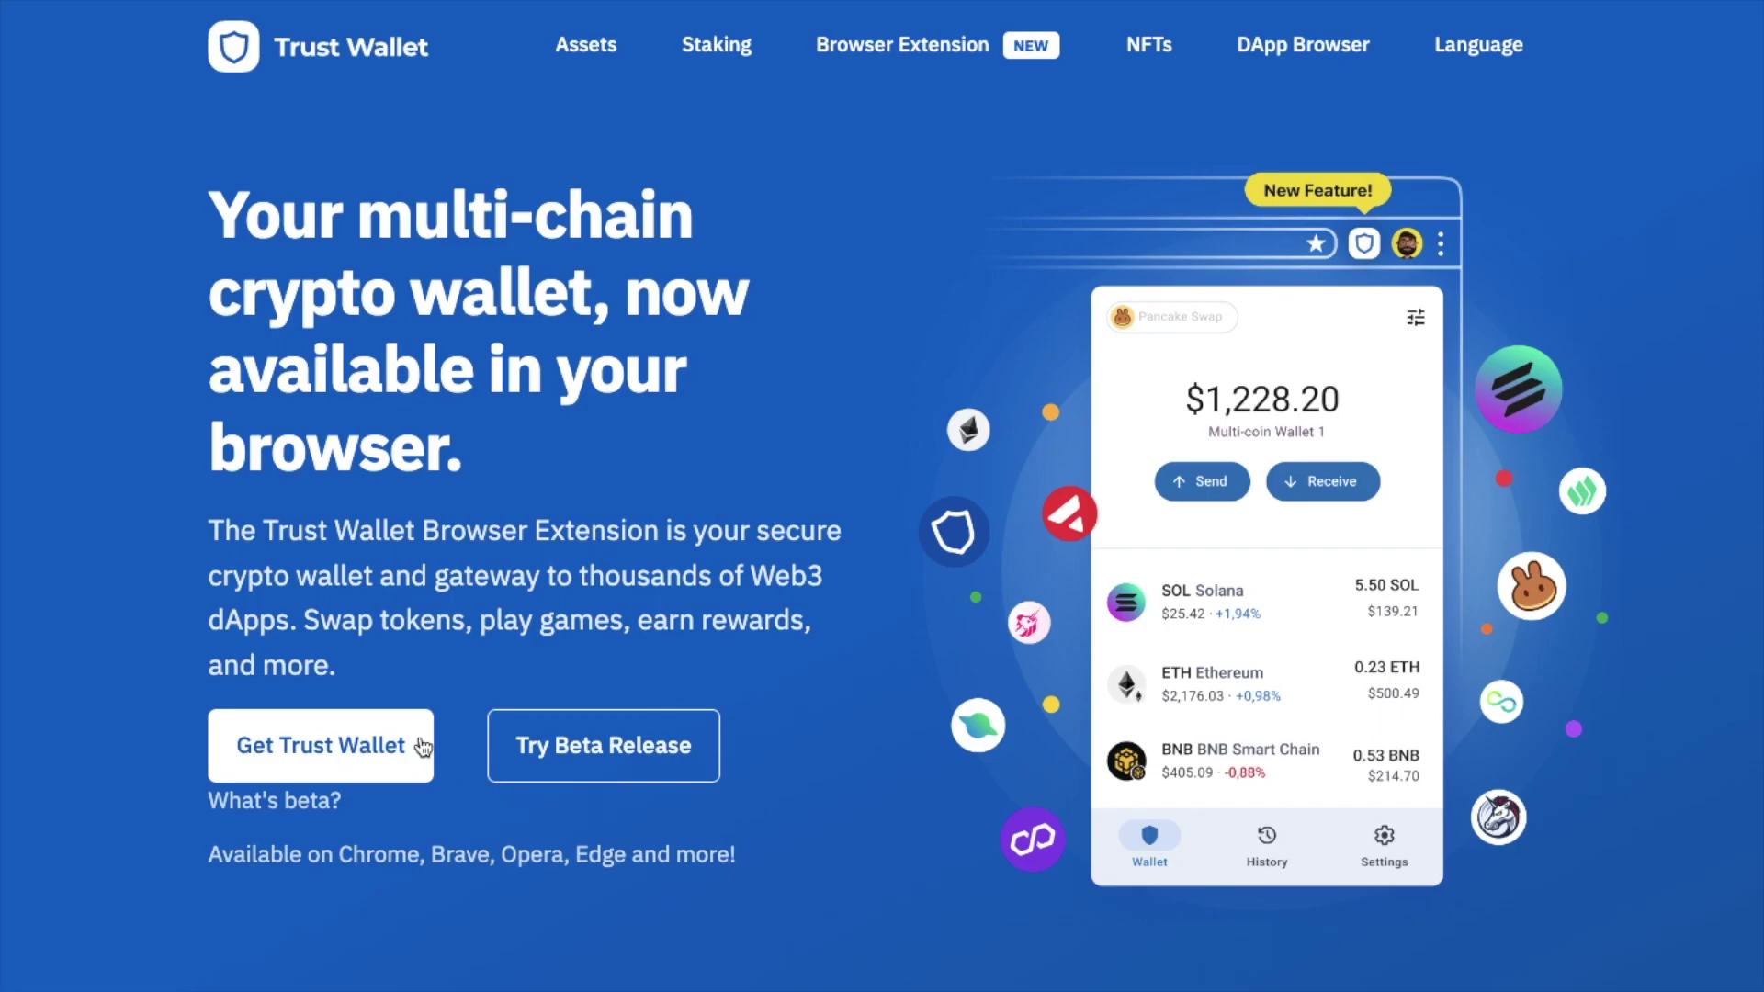
{"action": "left_click", "coordinate": [375, 751]}
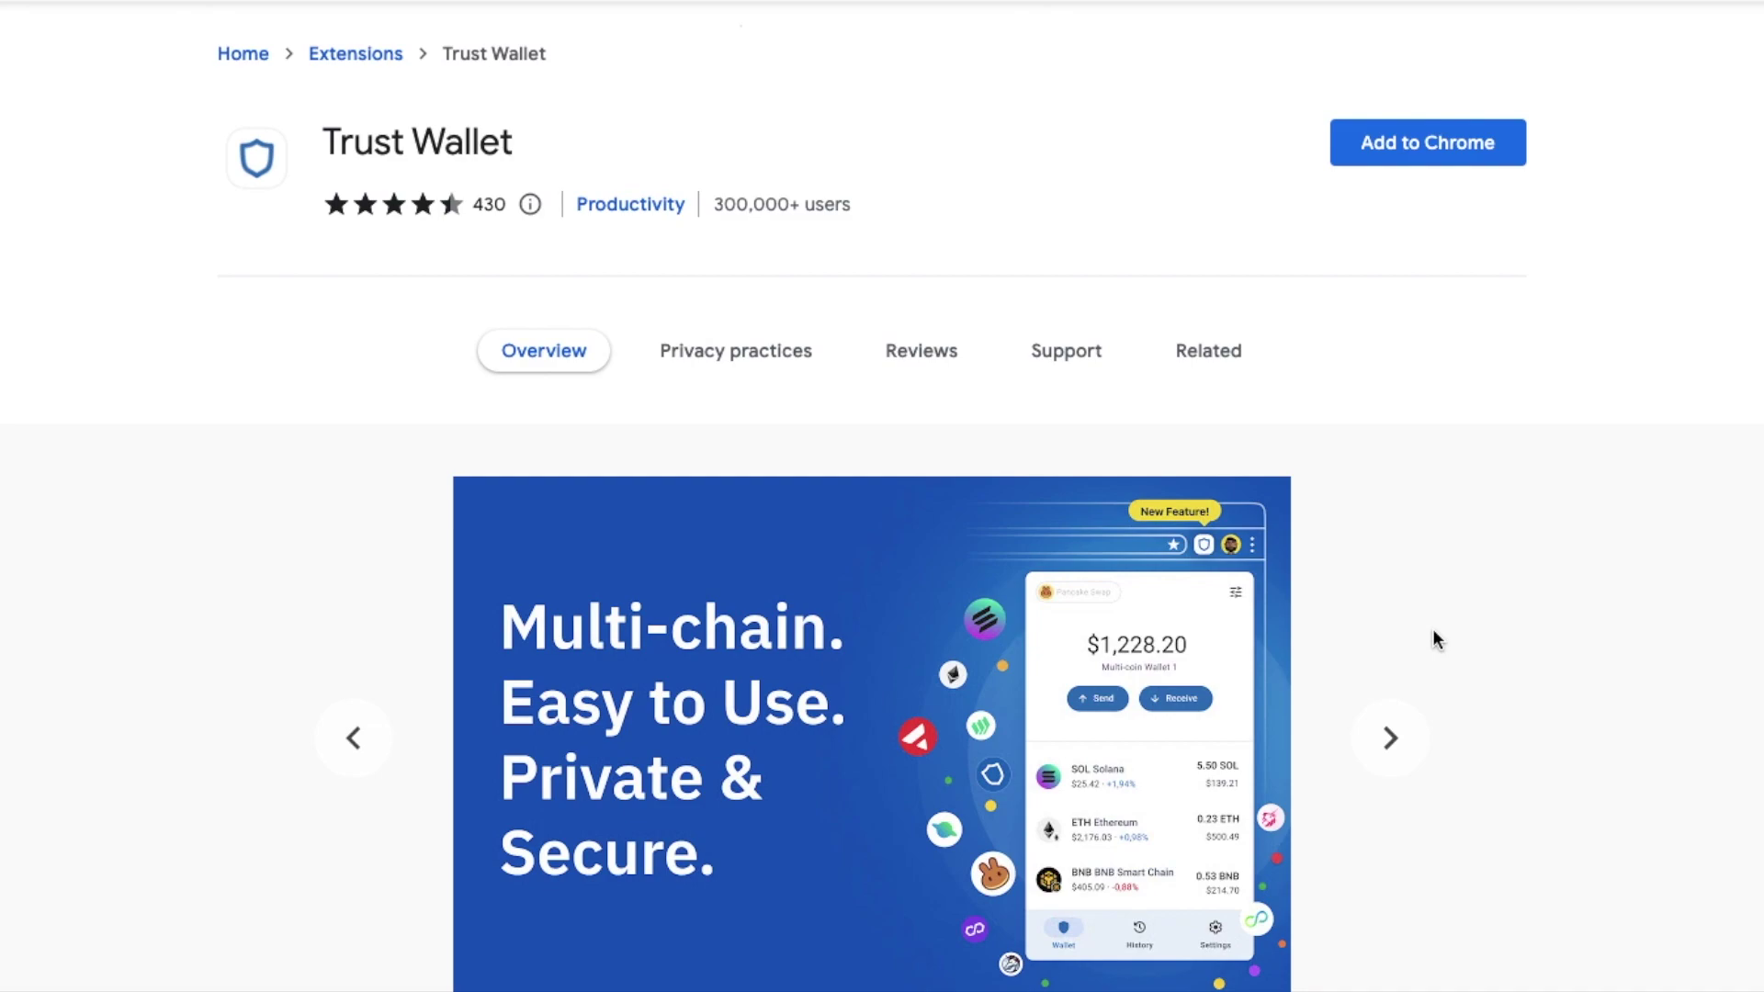
Add the Trust Wallet extension to Chrome and reach its welcome page with create and import options.
{"action": "left_click", "coordinate": [1420, 154]}
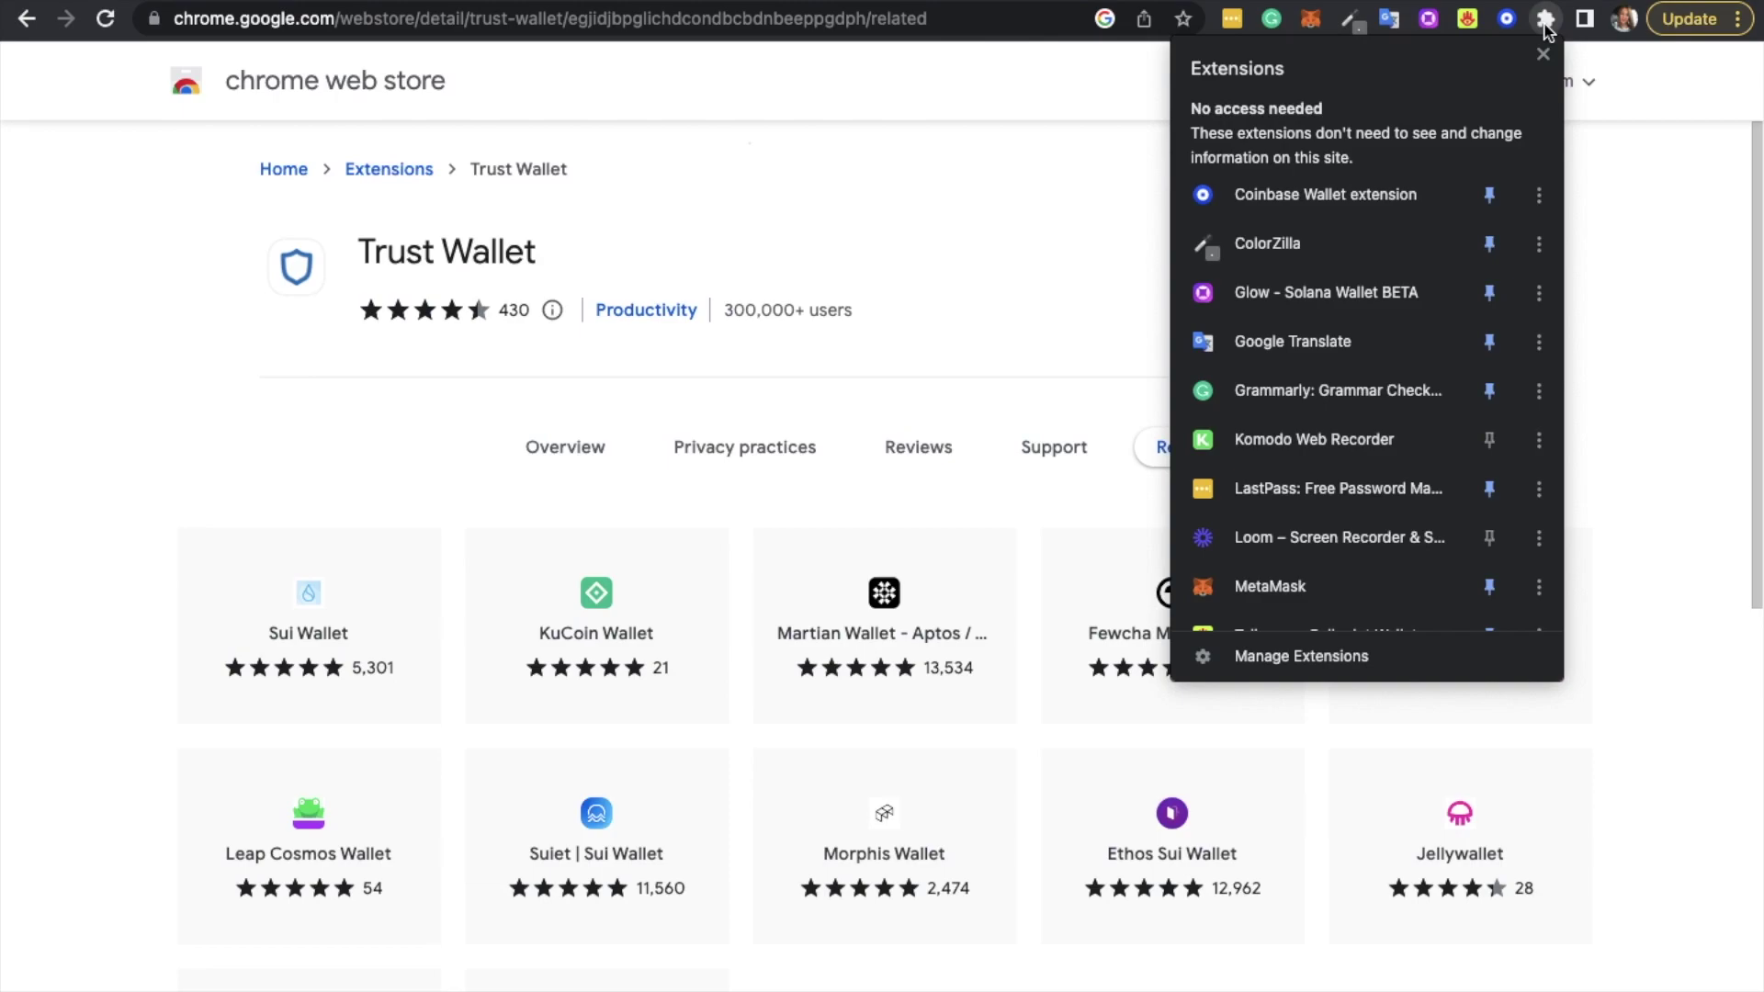
{"action": "scroll", "coordinate": [1488, 486], "scroll_direction": "down", "scroll_amount": 2}
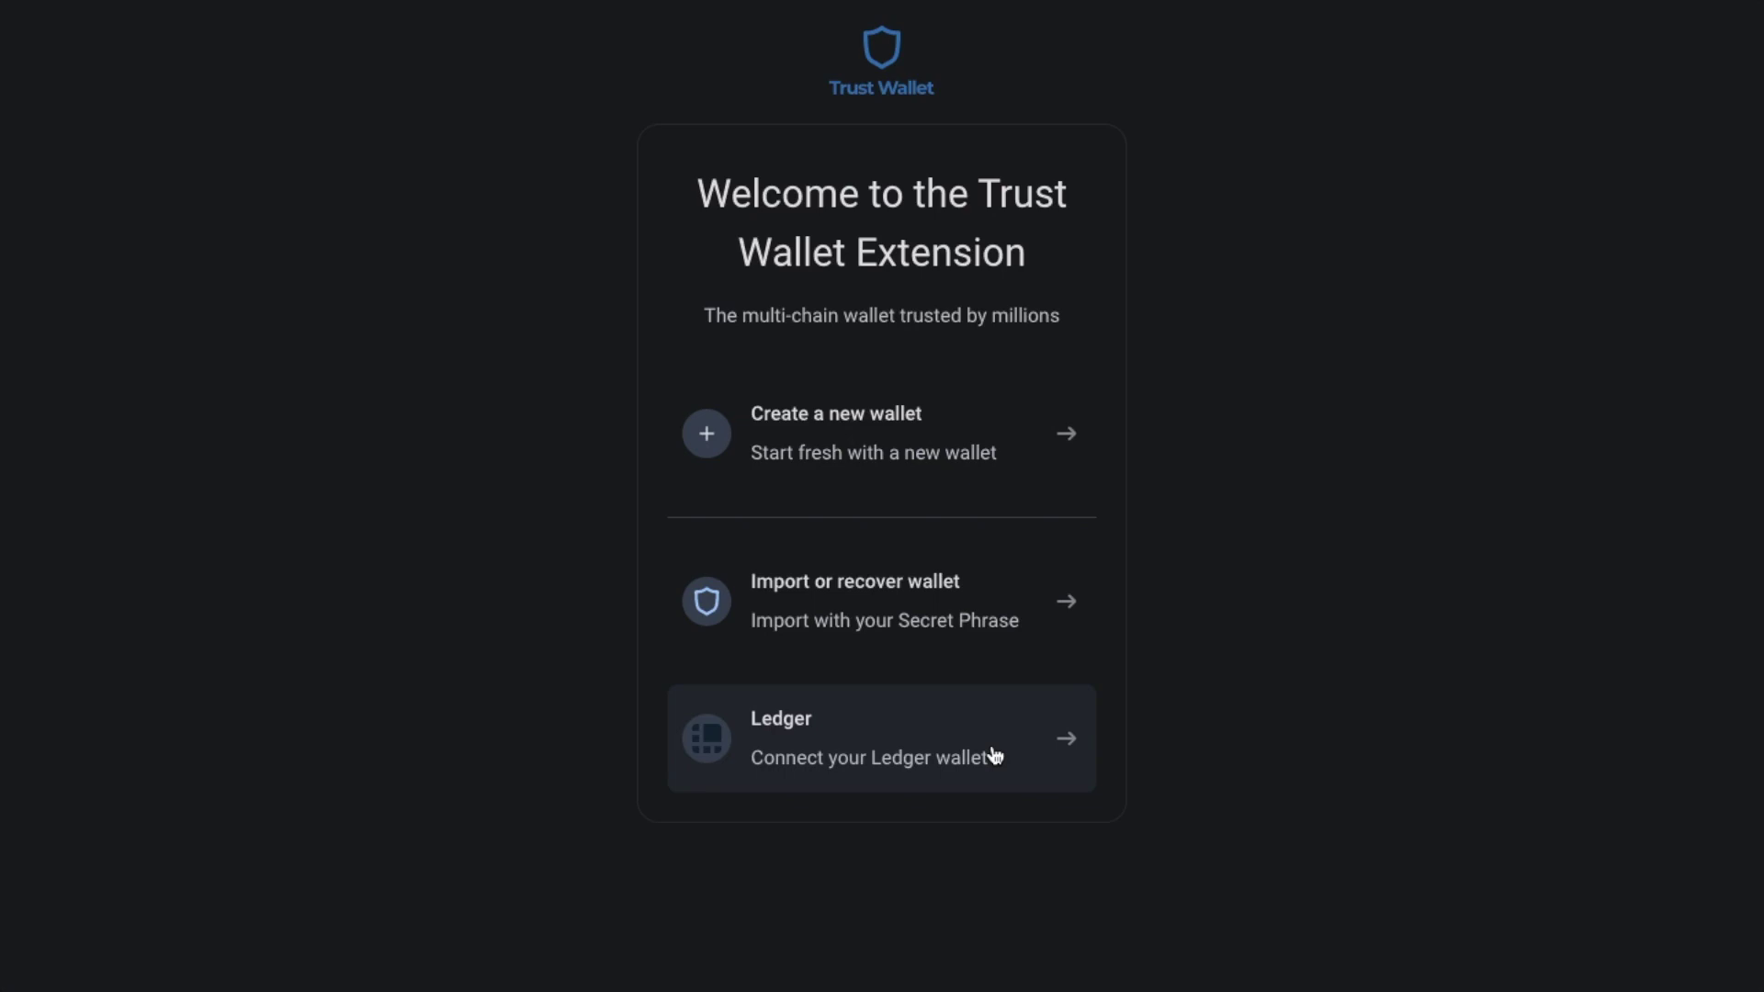
Create a new wallet with a password entered twice and the Terms of Use accepted.
{"action": "left_click", "coordinate": [949, 482]}
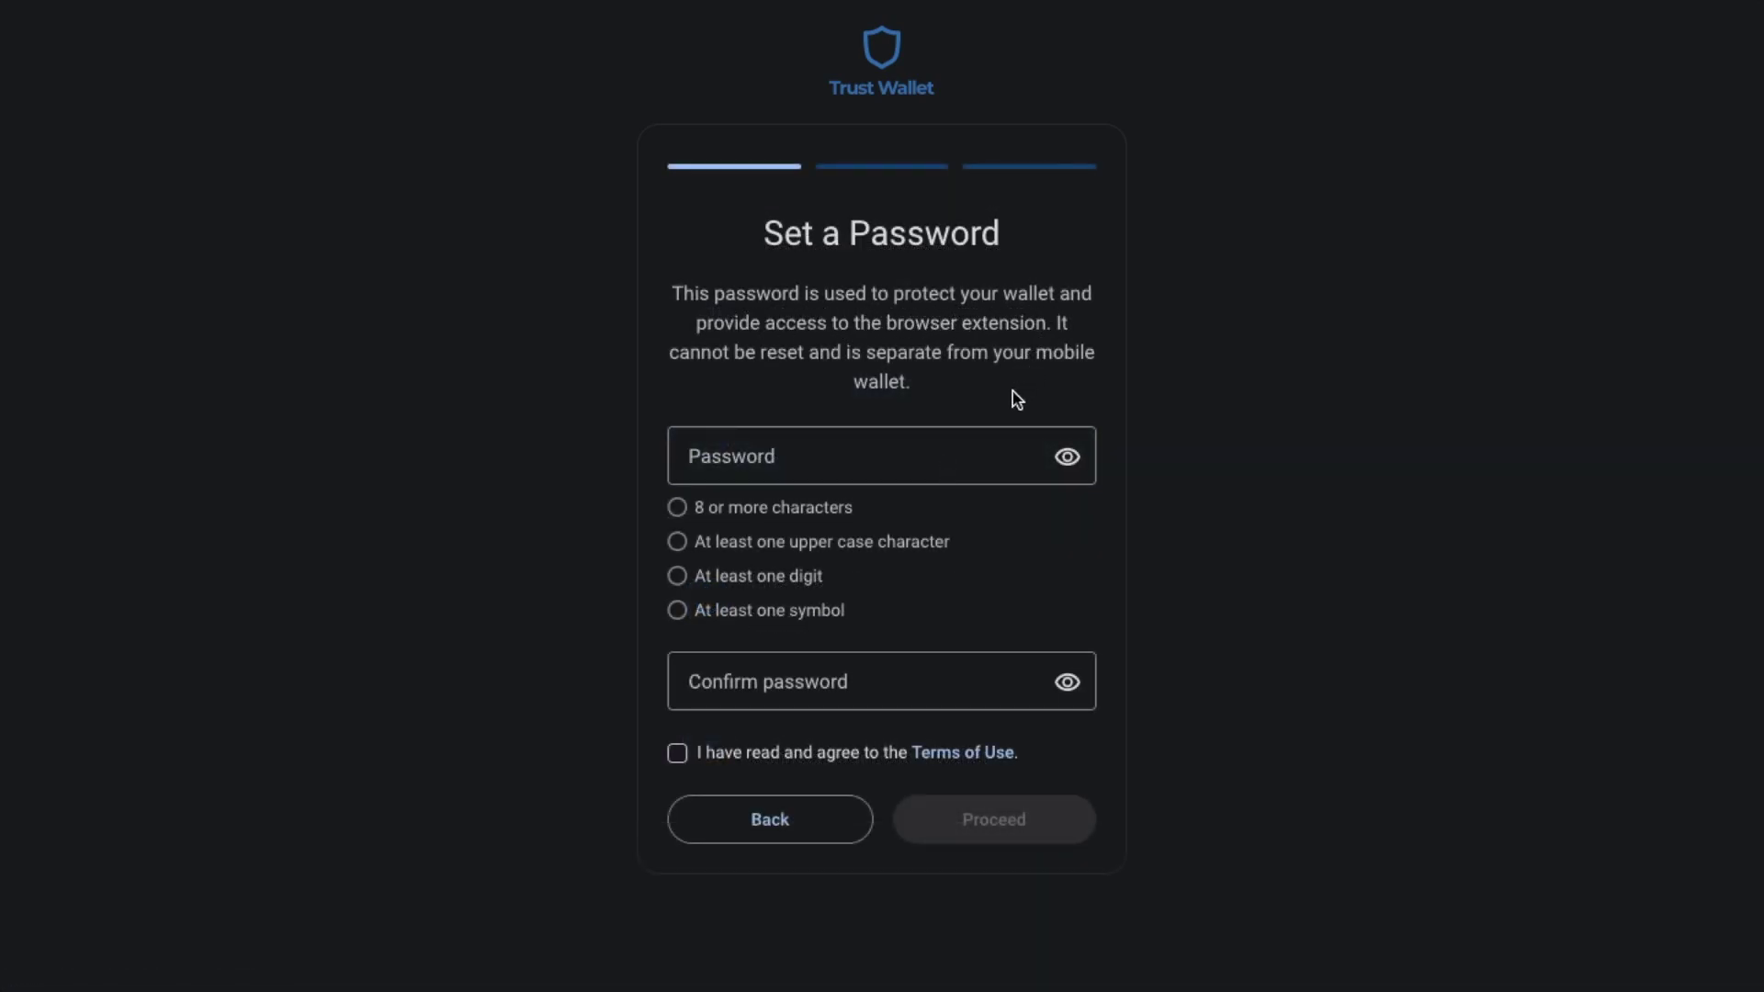
{"action": "key", "text": "Tab"}
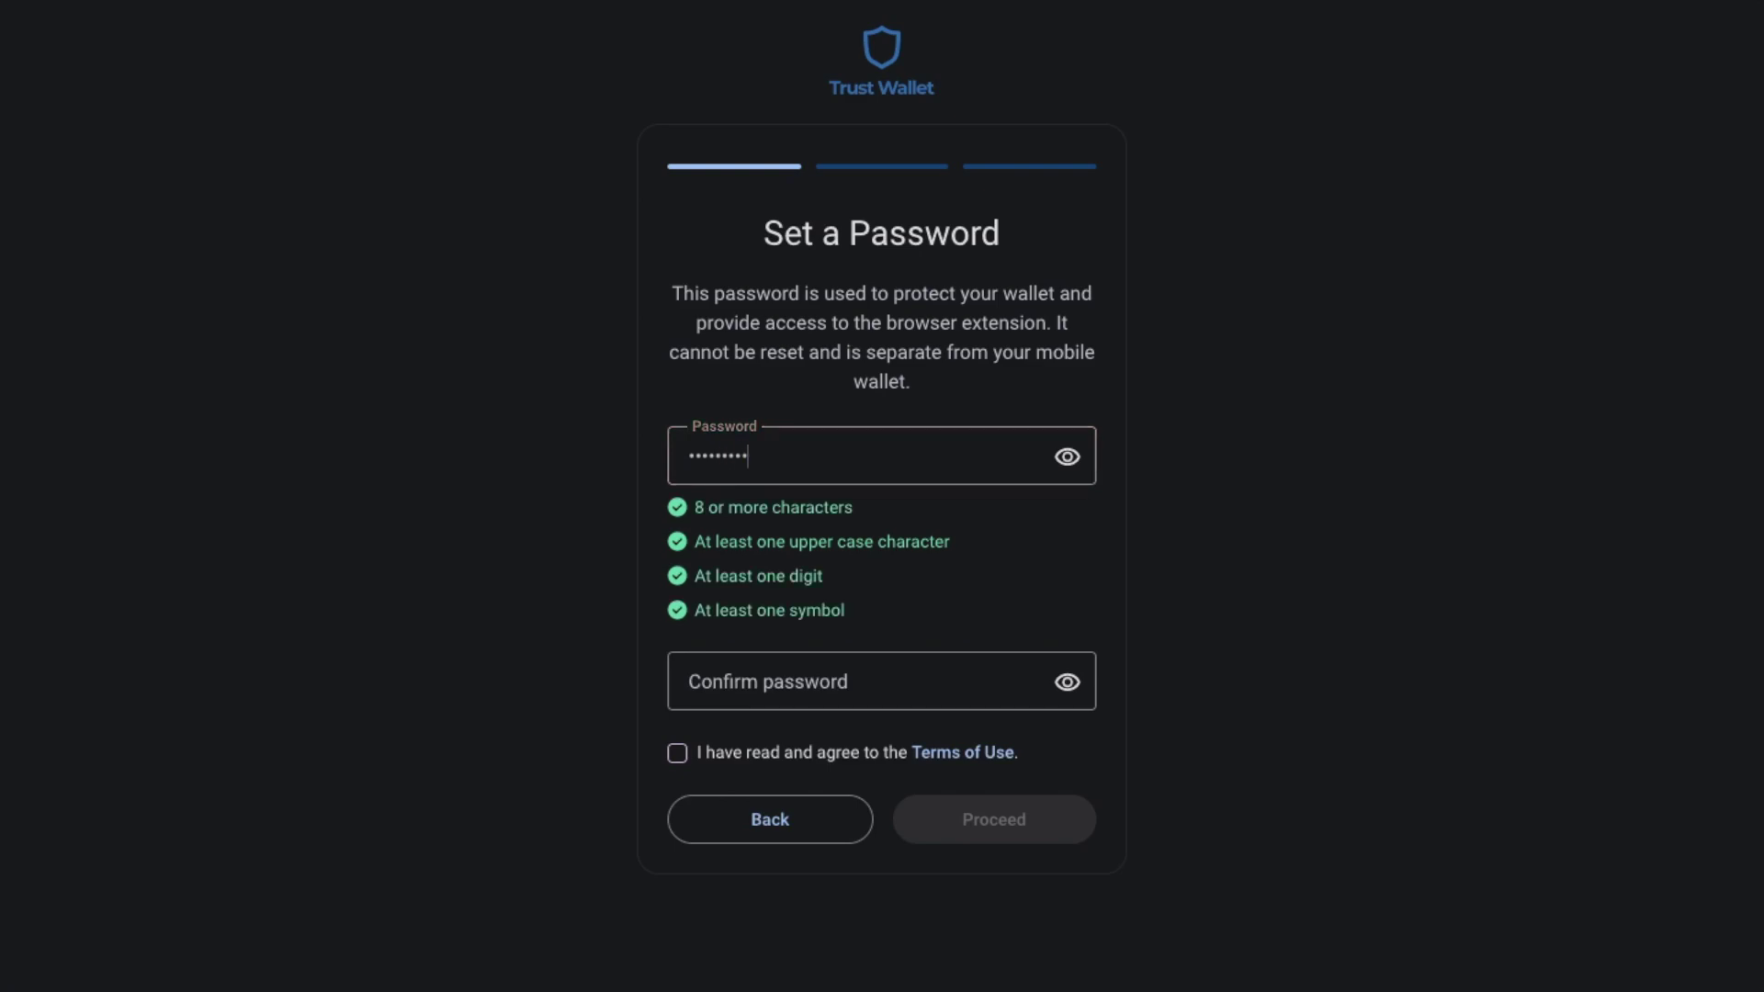
{"action": "left_click", "coordinate": [887, 689]}
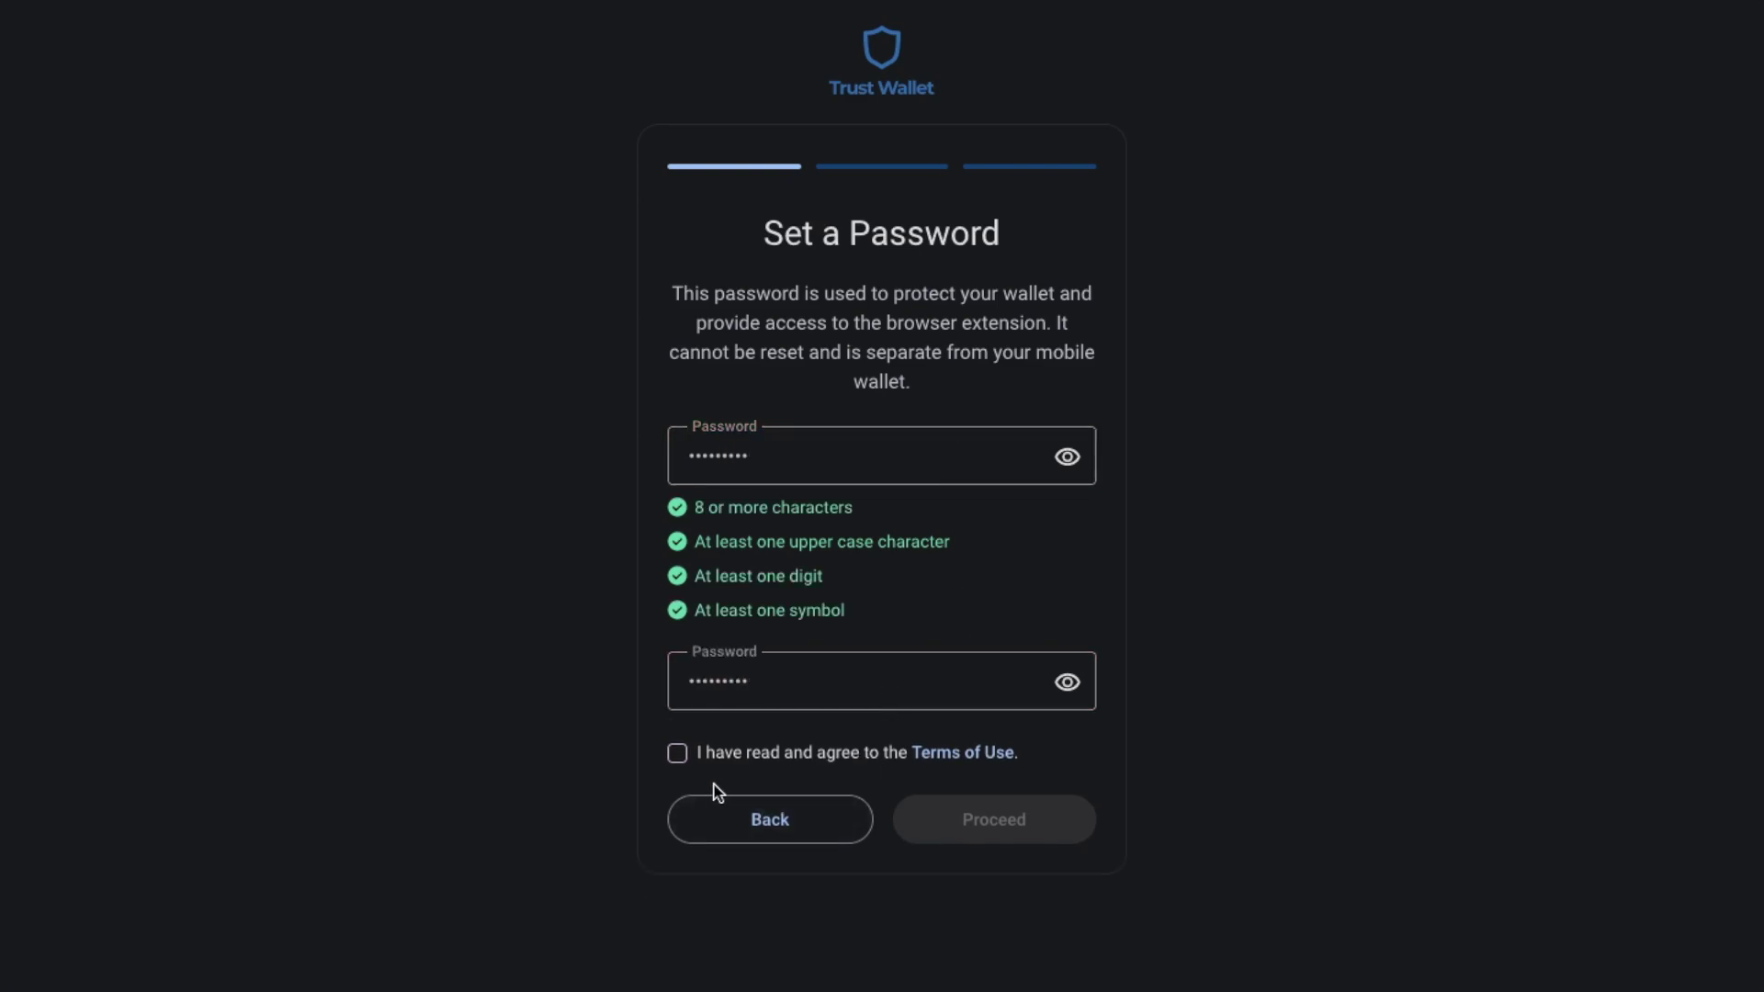
{"action": "left_click", "coordinate": [676, 764]}
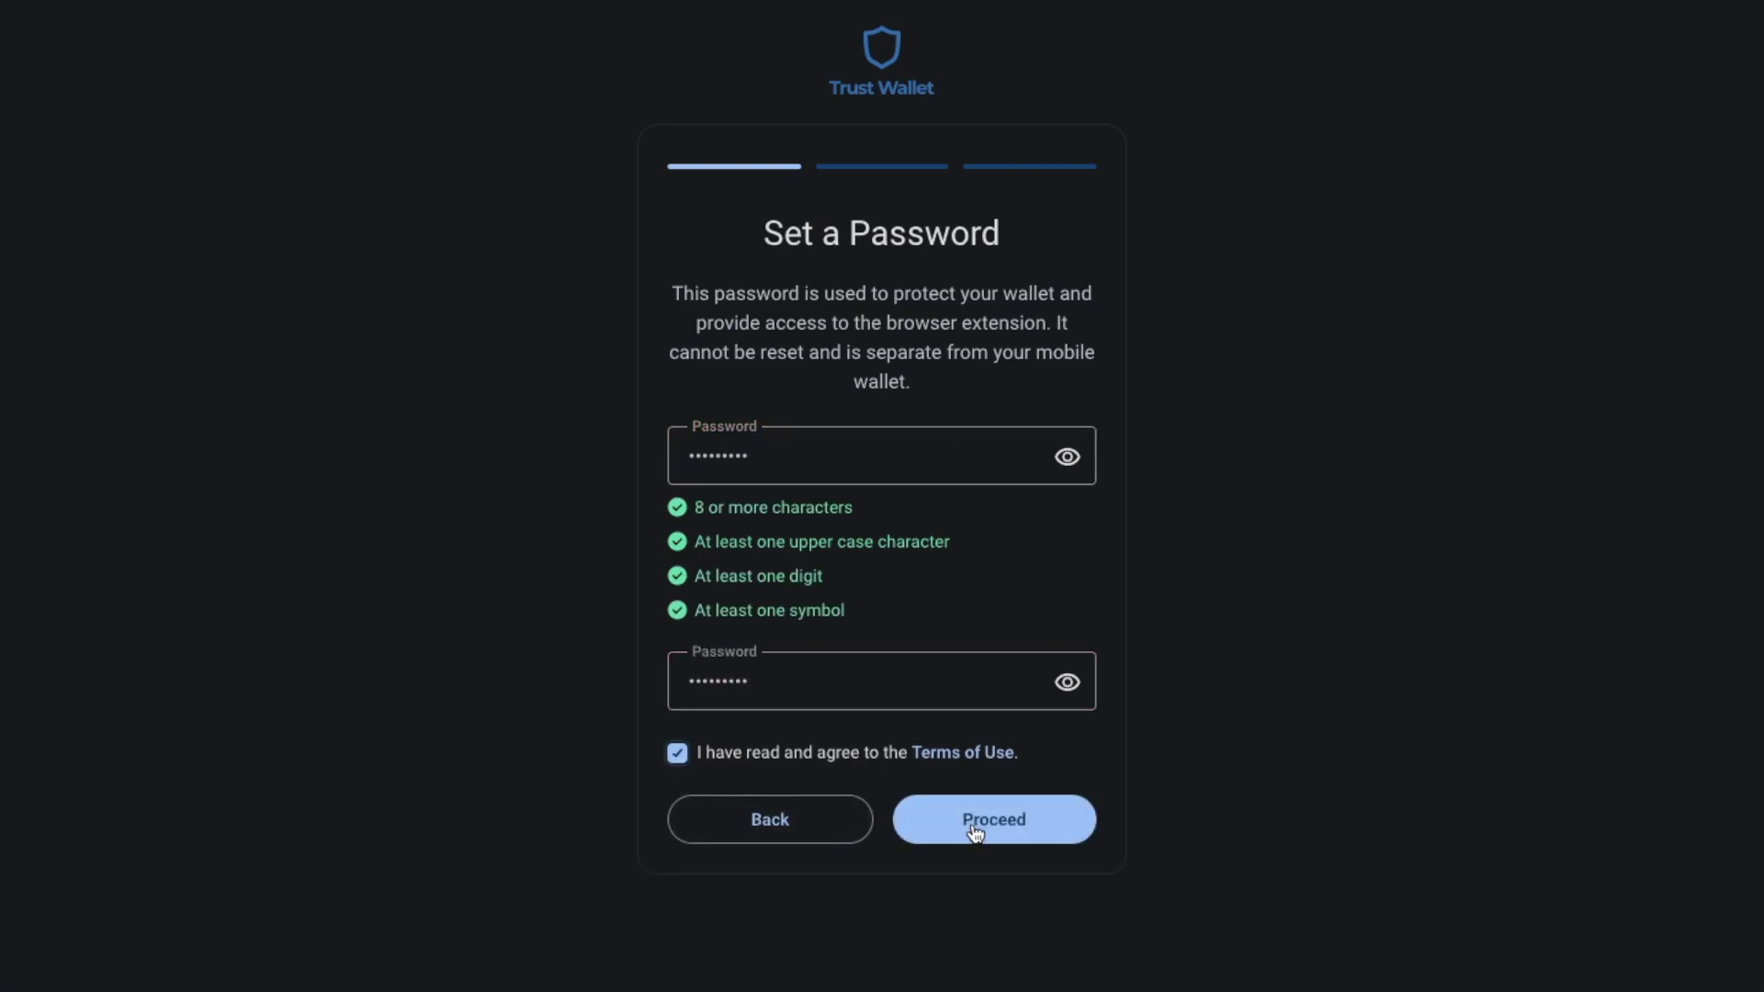
{"action": "left_click", "coordinate": [977, 831]}
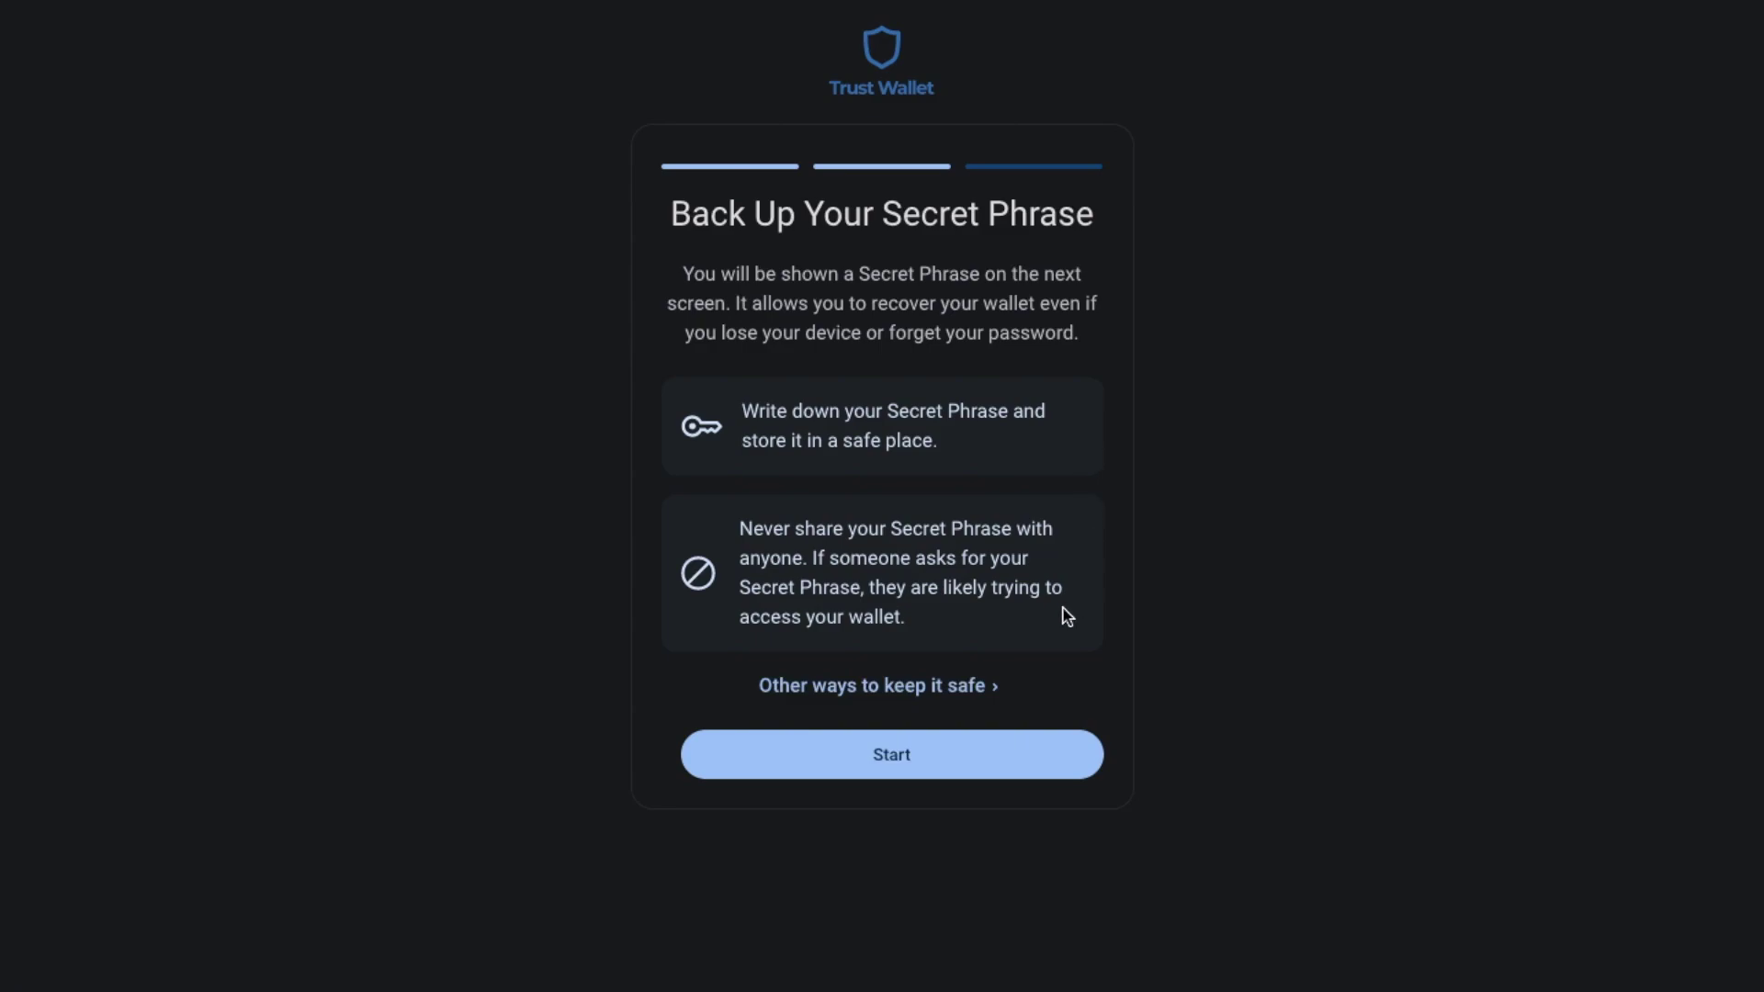
Pass the secret phrase backup screen and decline sharing usage data with Trust Wallet.
{"action": "left_click", "coordinate": [993, 770]}
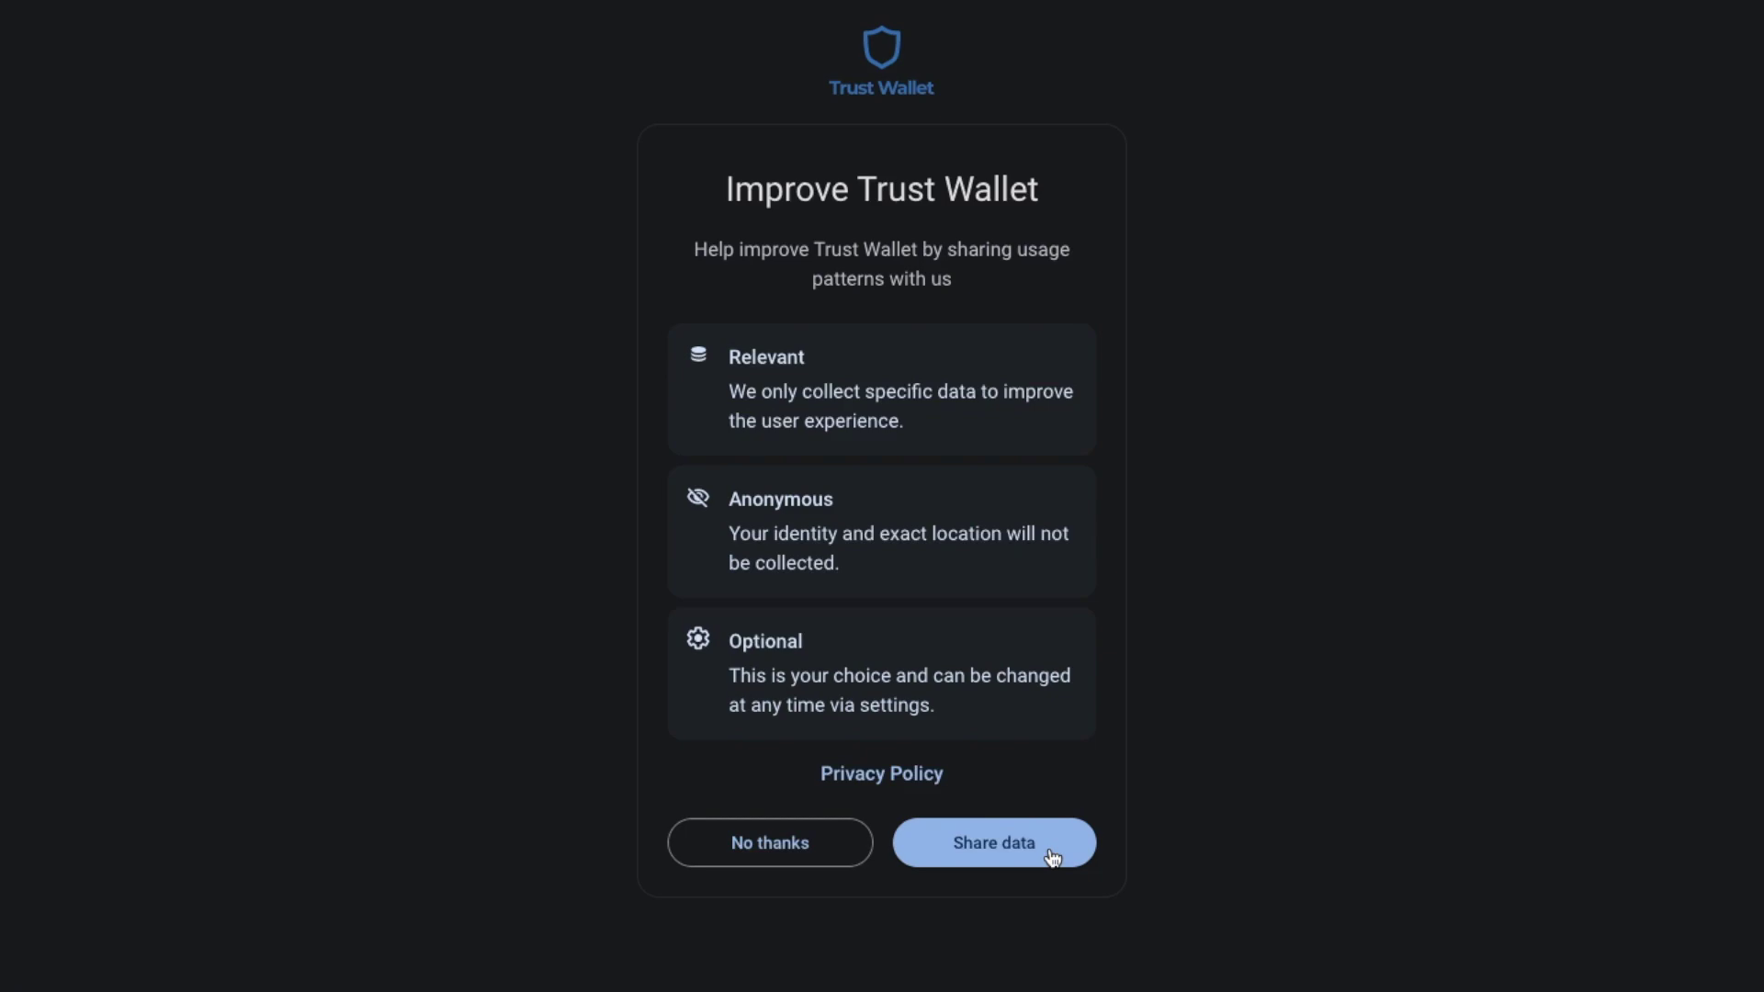
{"action": "left_click", "coordinate": [830, 849]}
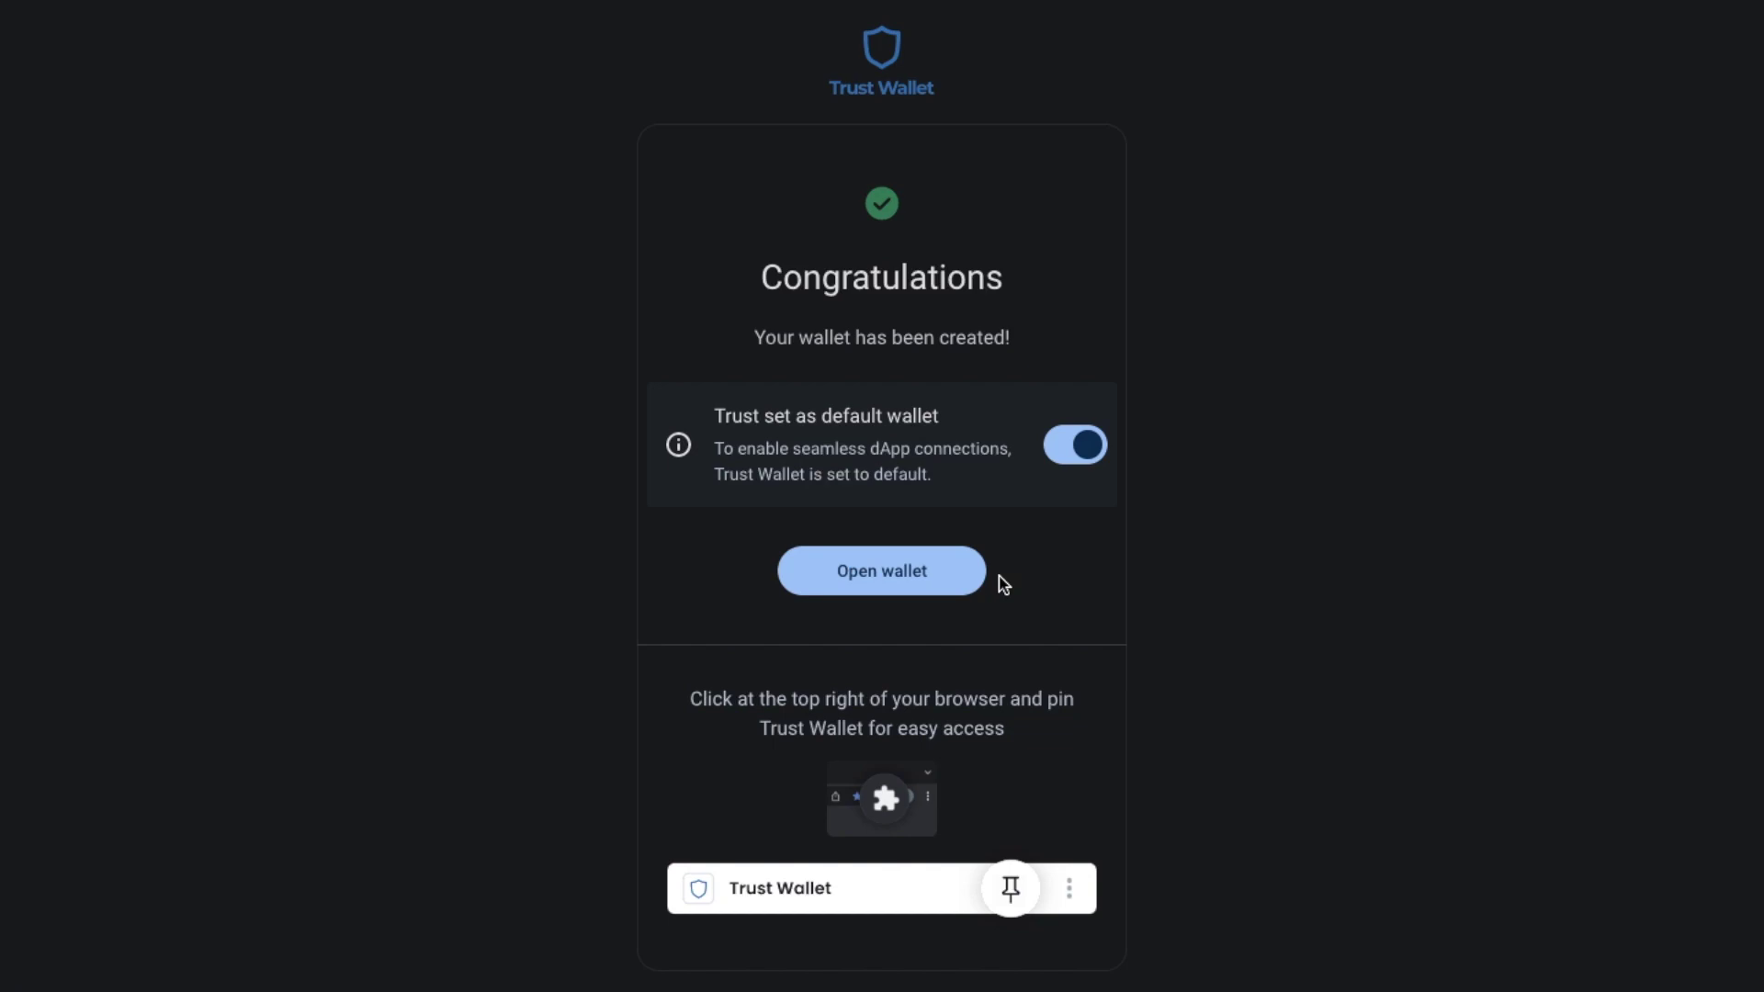
Open the new wallet's $0.00 home and show the available networks list.
{"action": "left_click", "coordinate": [897, 573]}
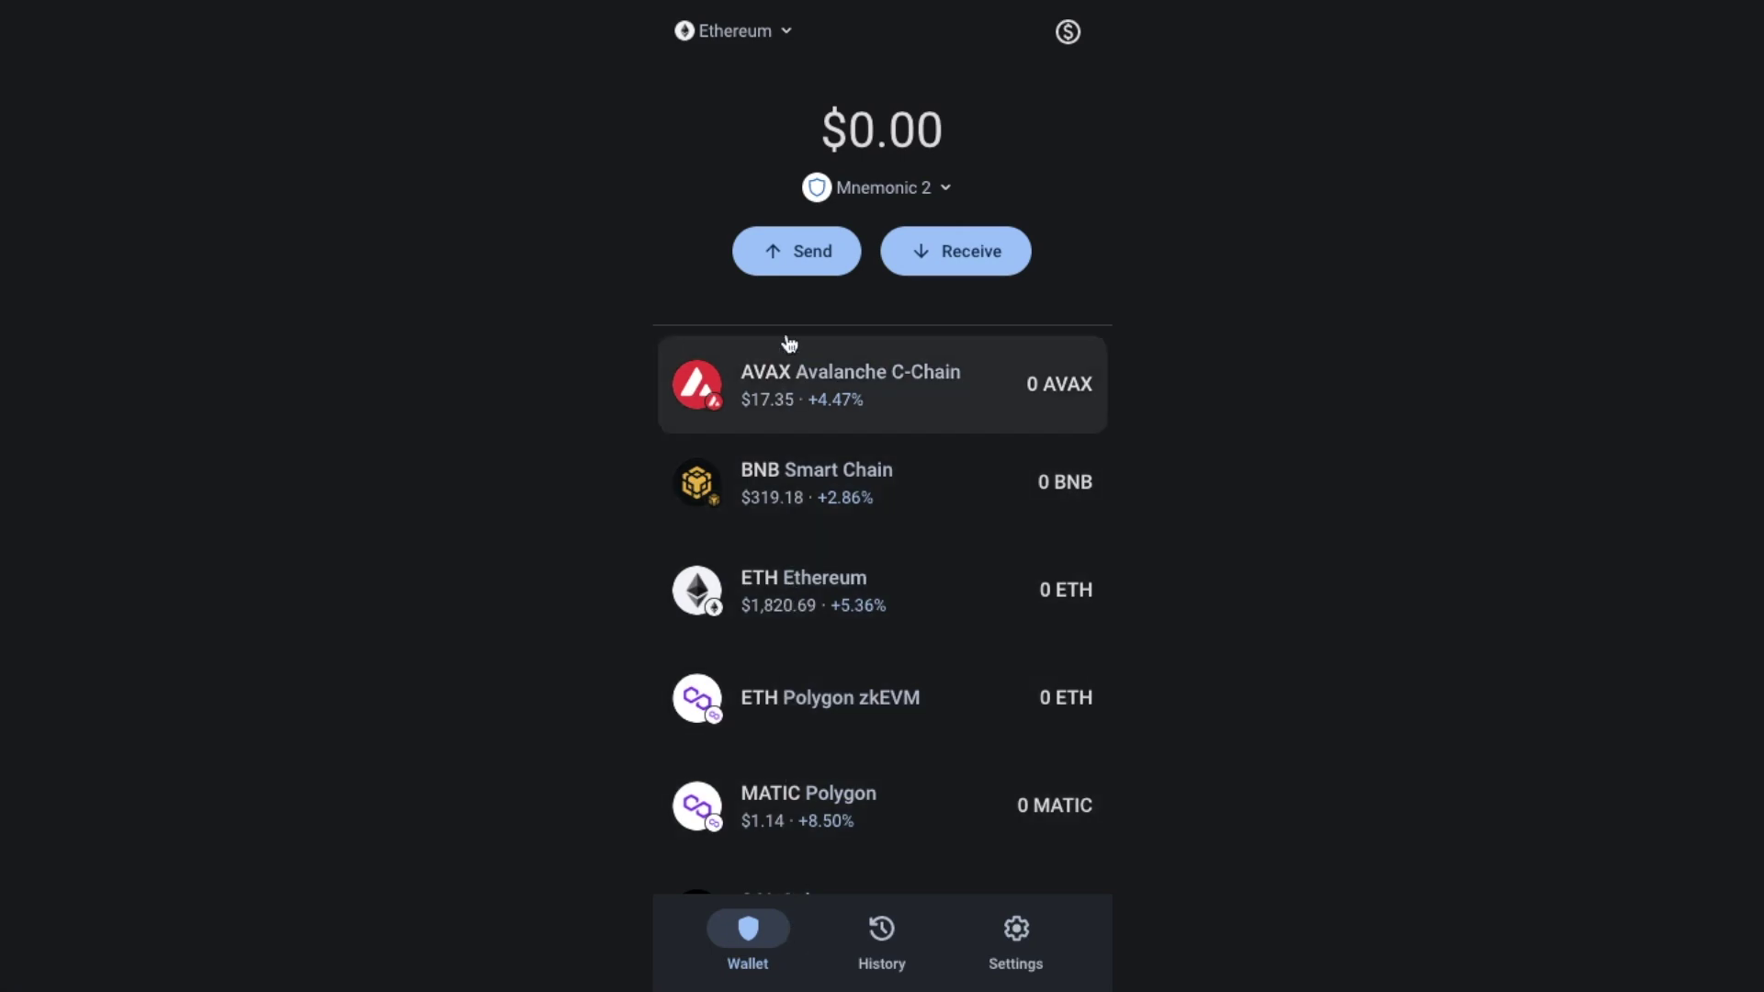
{"action": "left_click", "coordinate": [790, 33]}
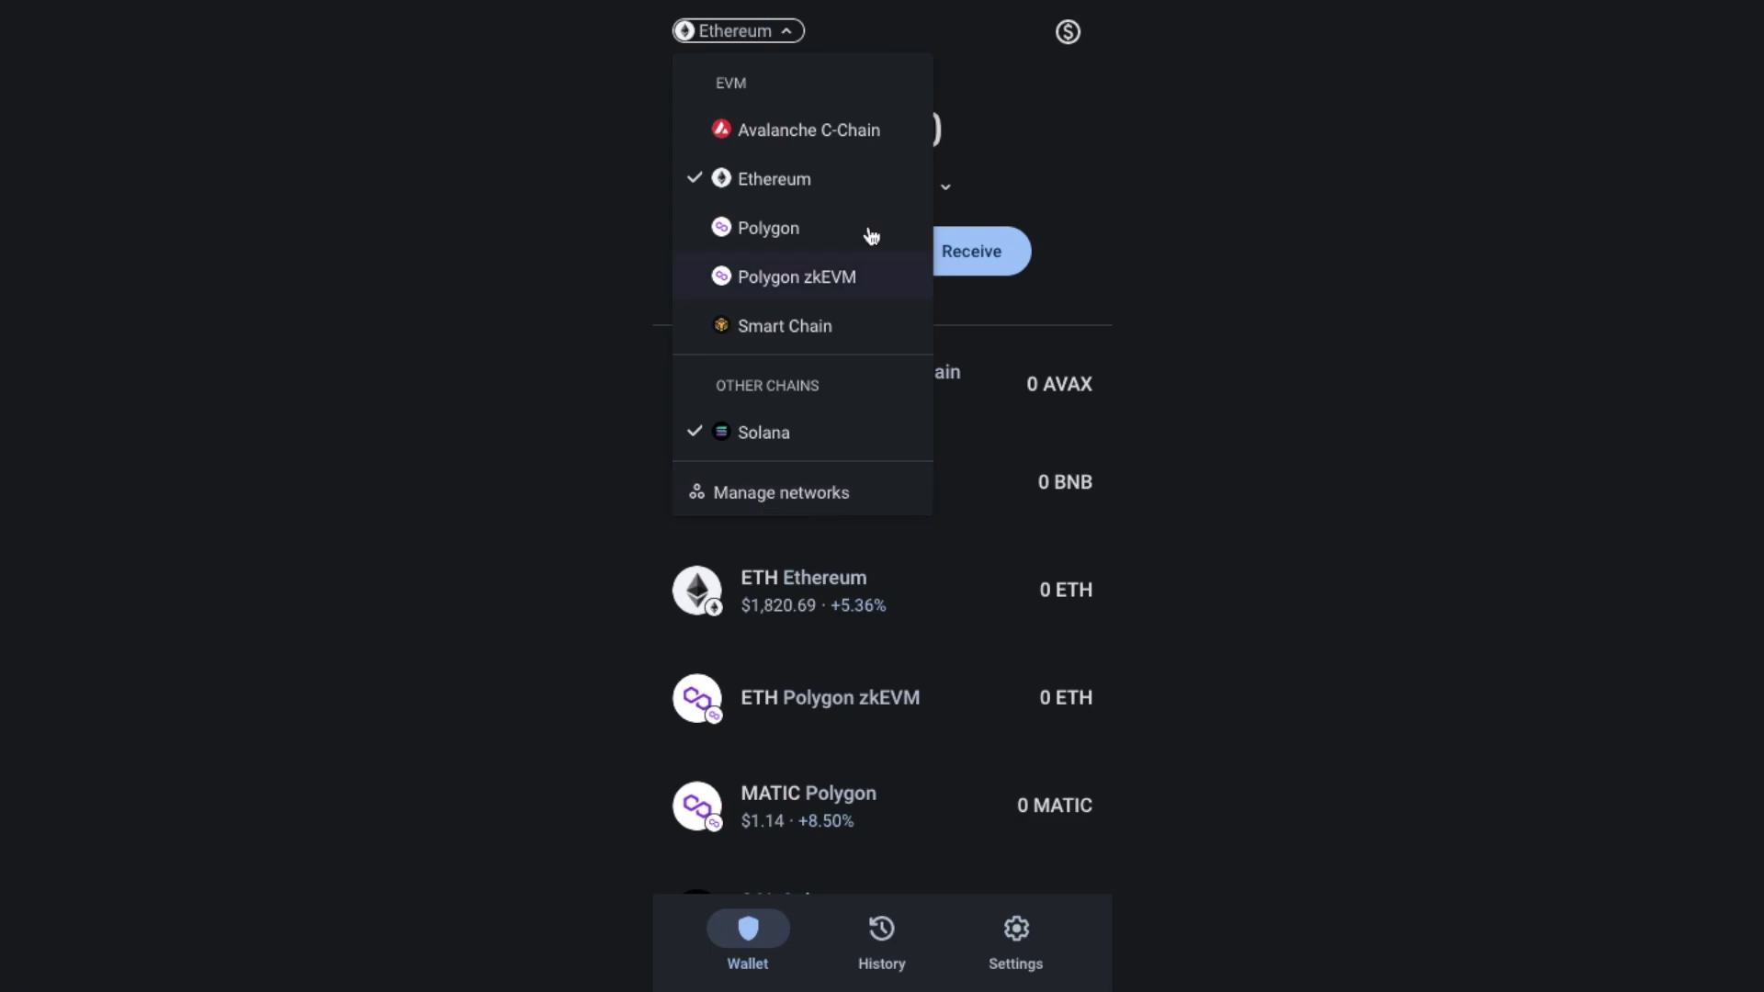
Close the network list, review the enabled tokens in Manage Tokens, and return home.
{"action": "left_click", "coordinate": [947, 53]}
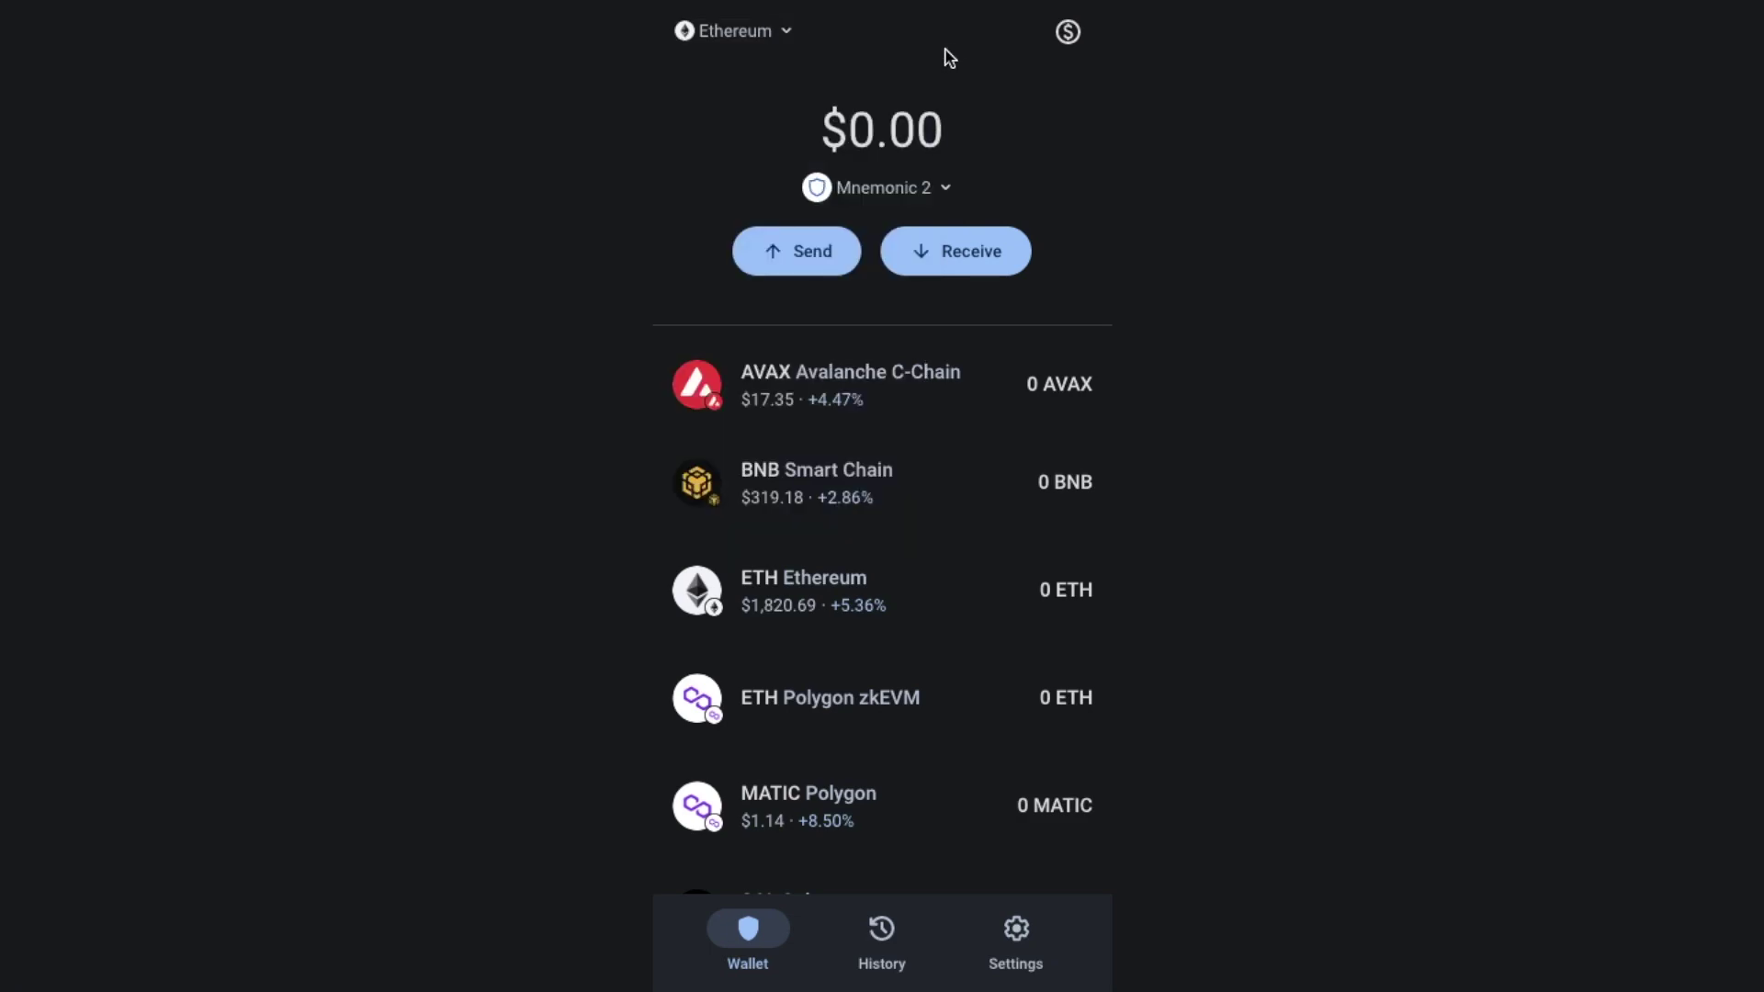
{"action": "left_click", "coordinate": [1069, 33]}
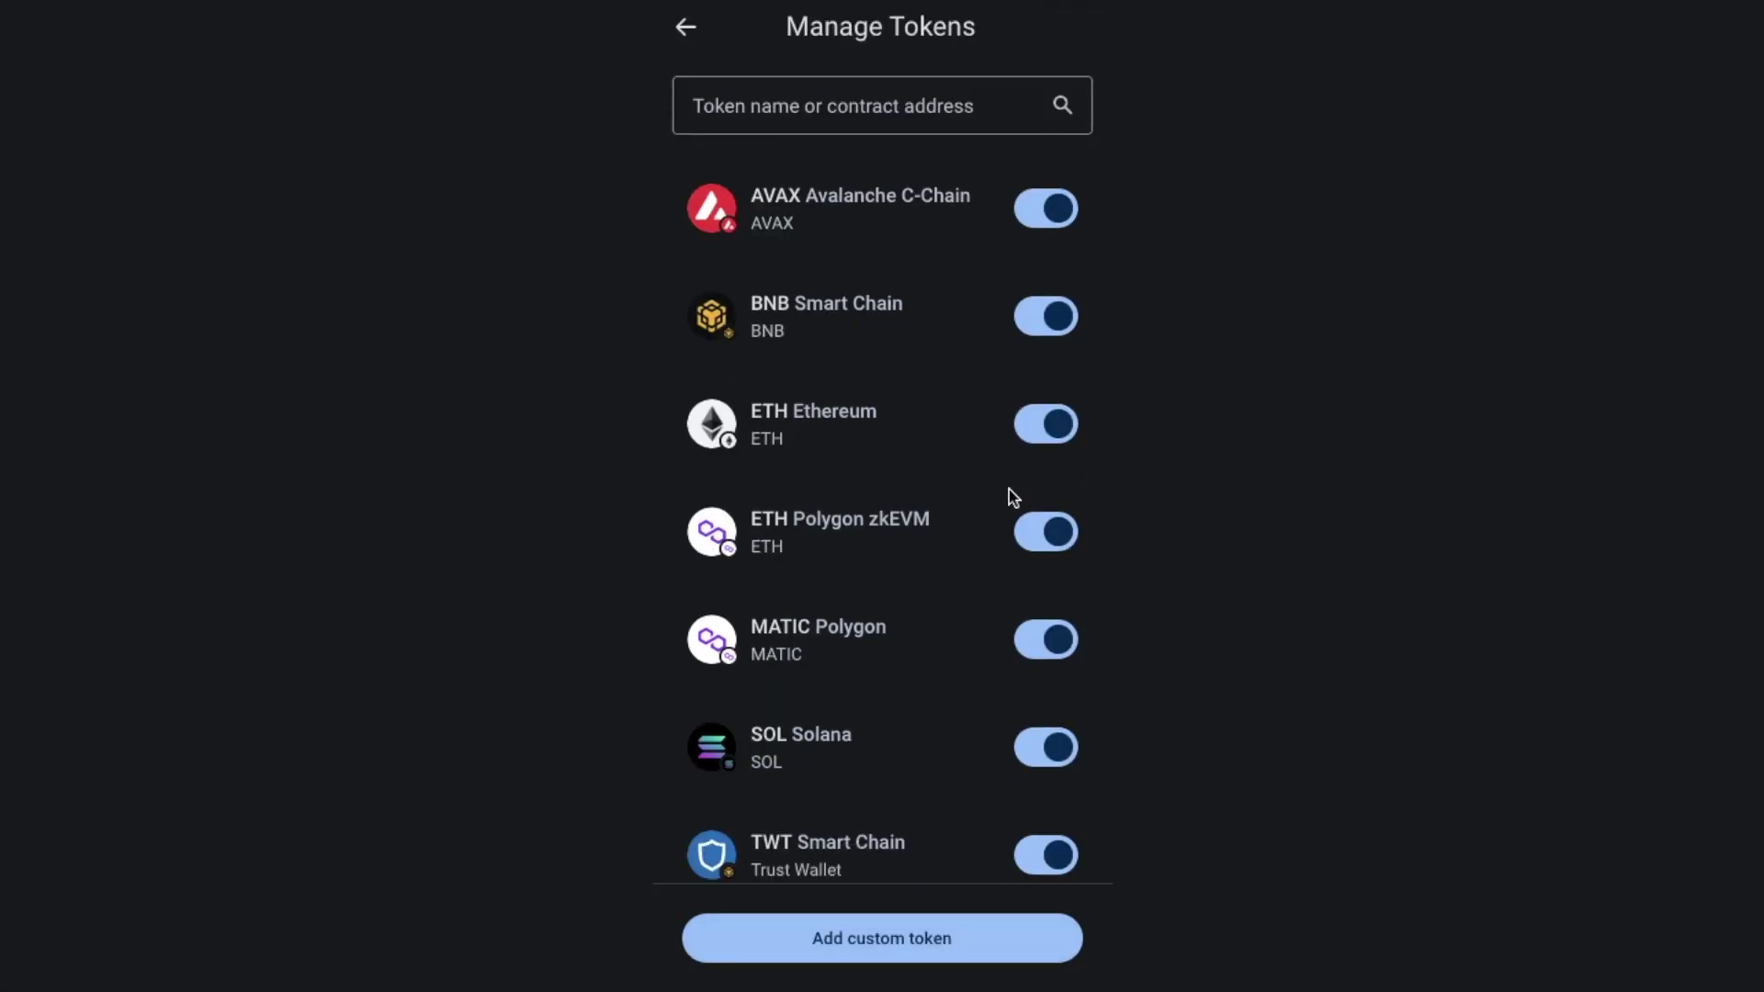
{"action": "left_click", "coordinate": [686, 27]}
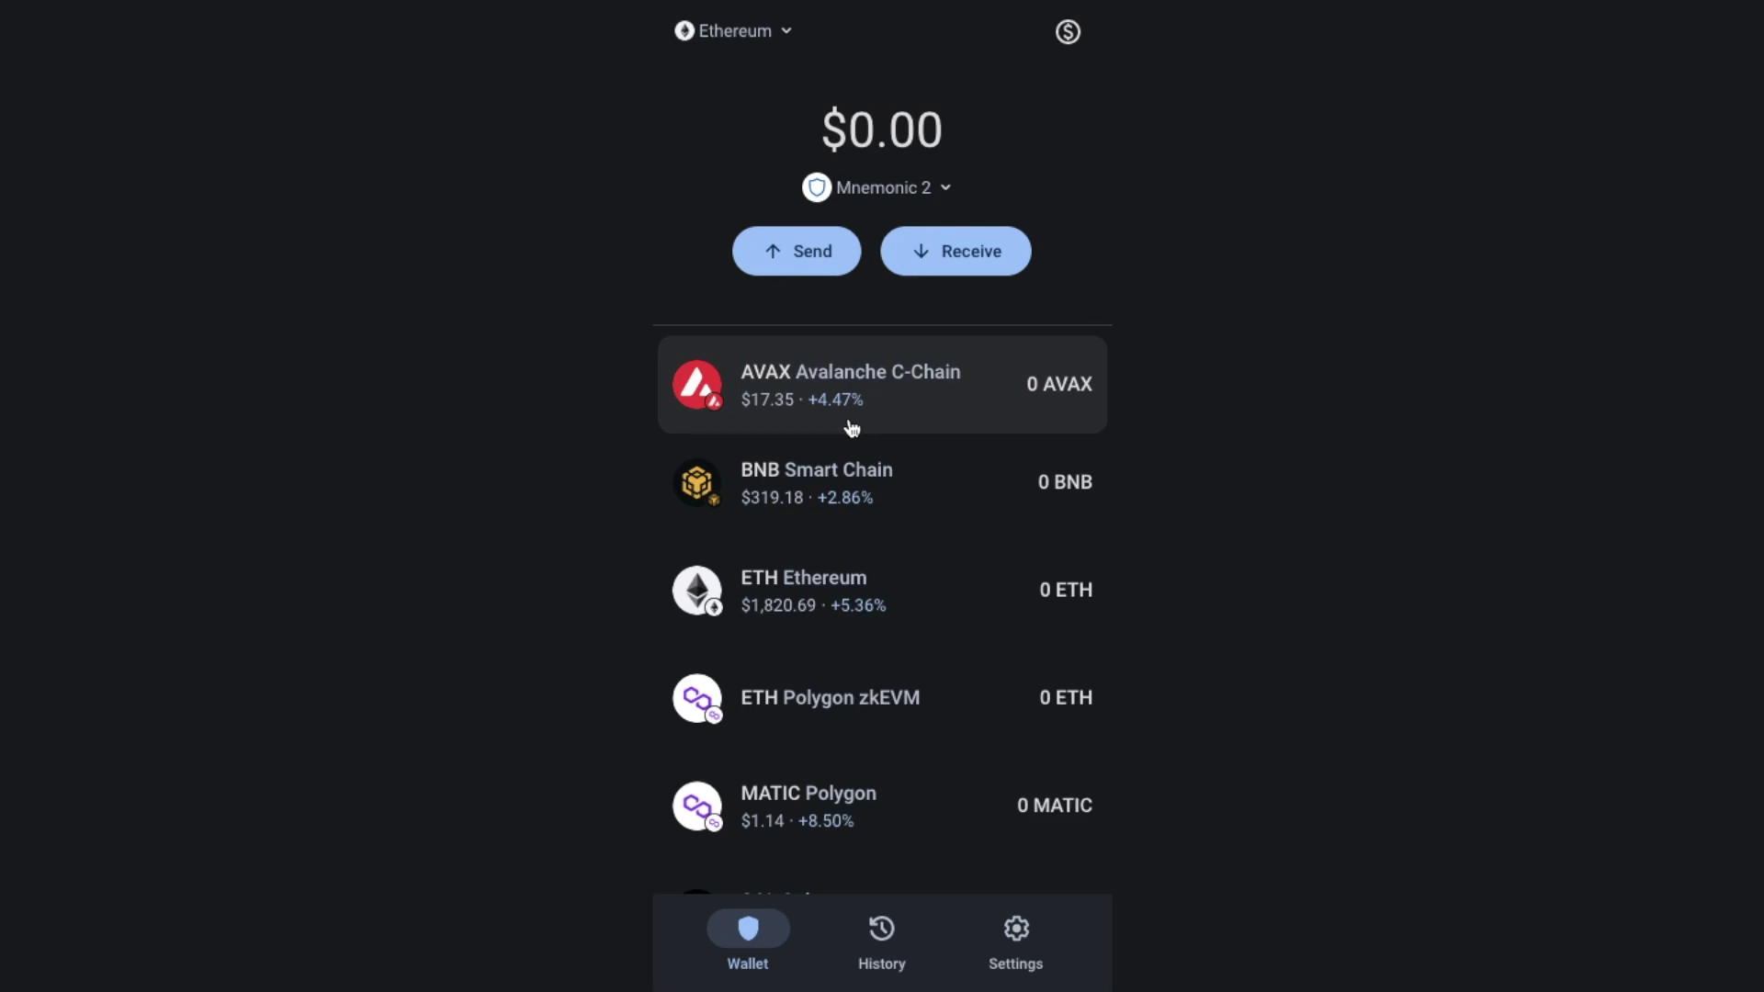
Show the SOL Solana receive address, copy it, and return to the token list.
{"action": "scroll", "coordinate": [918, 633], "scroll_direction": "down", "scroll_amount": 2}
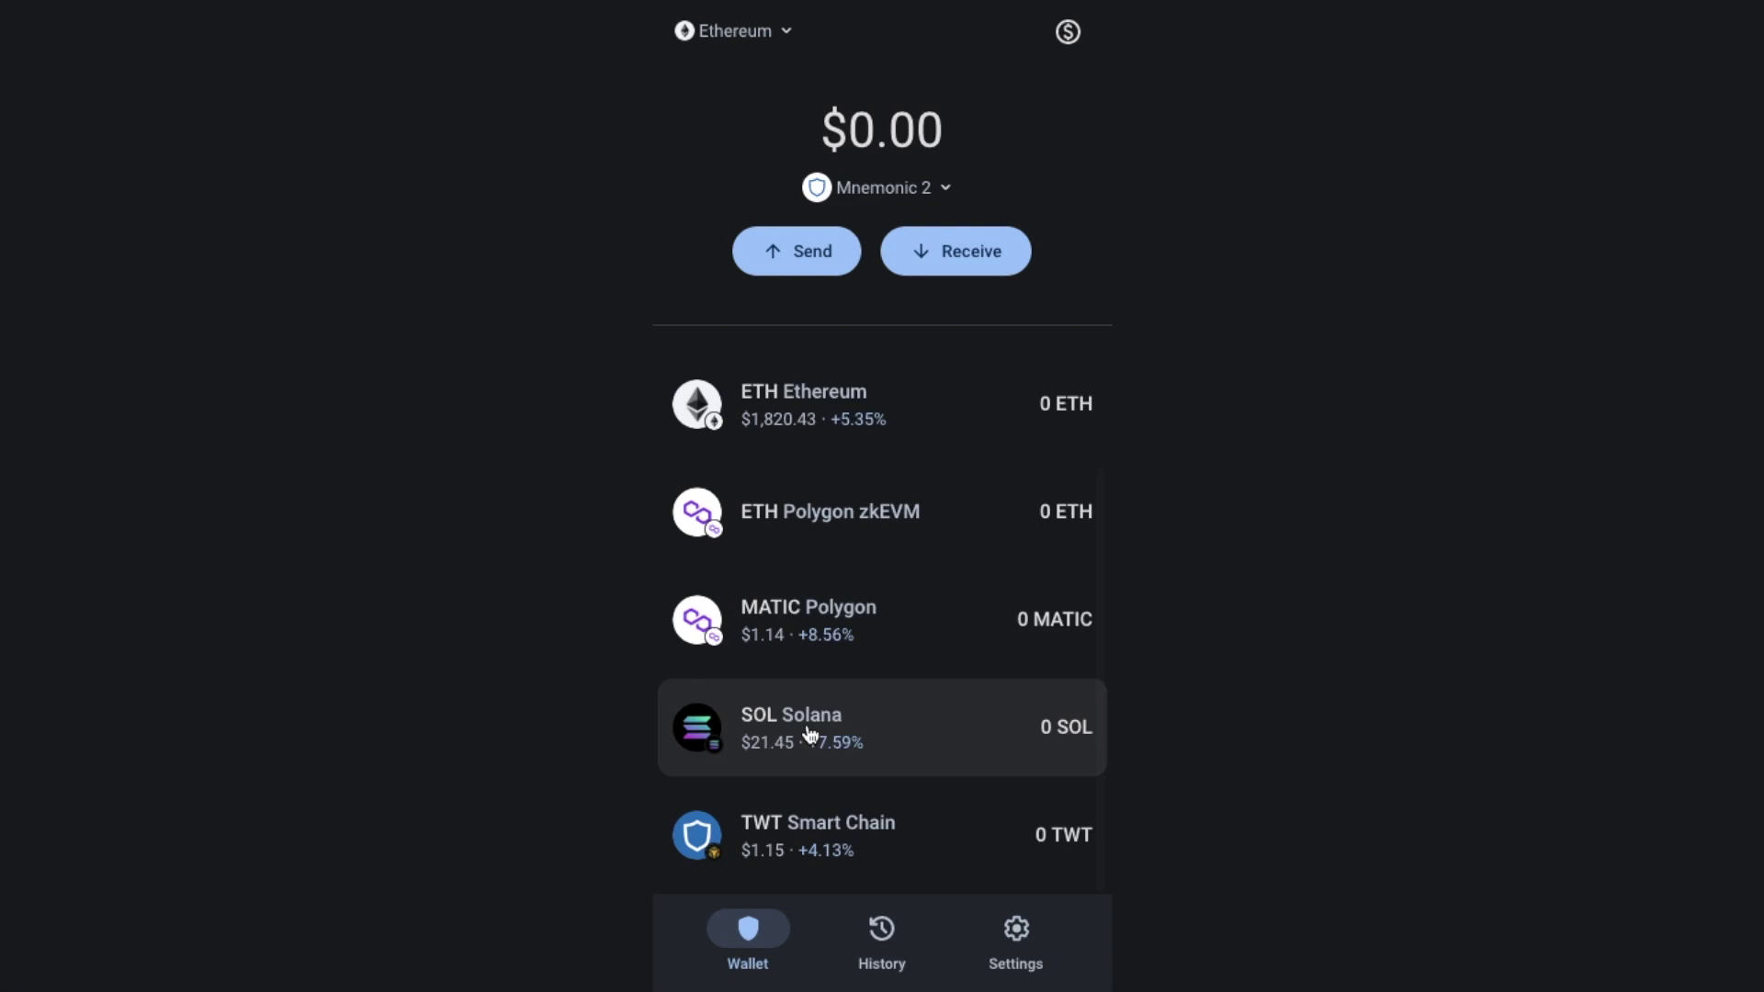
{"action": "left_click", "coordinate": [810, 732]}
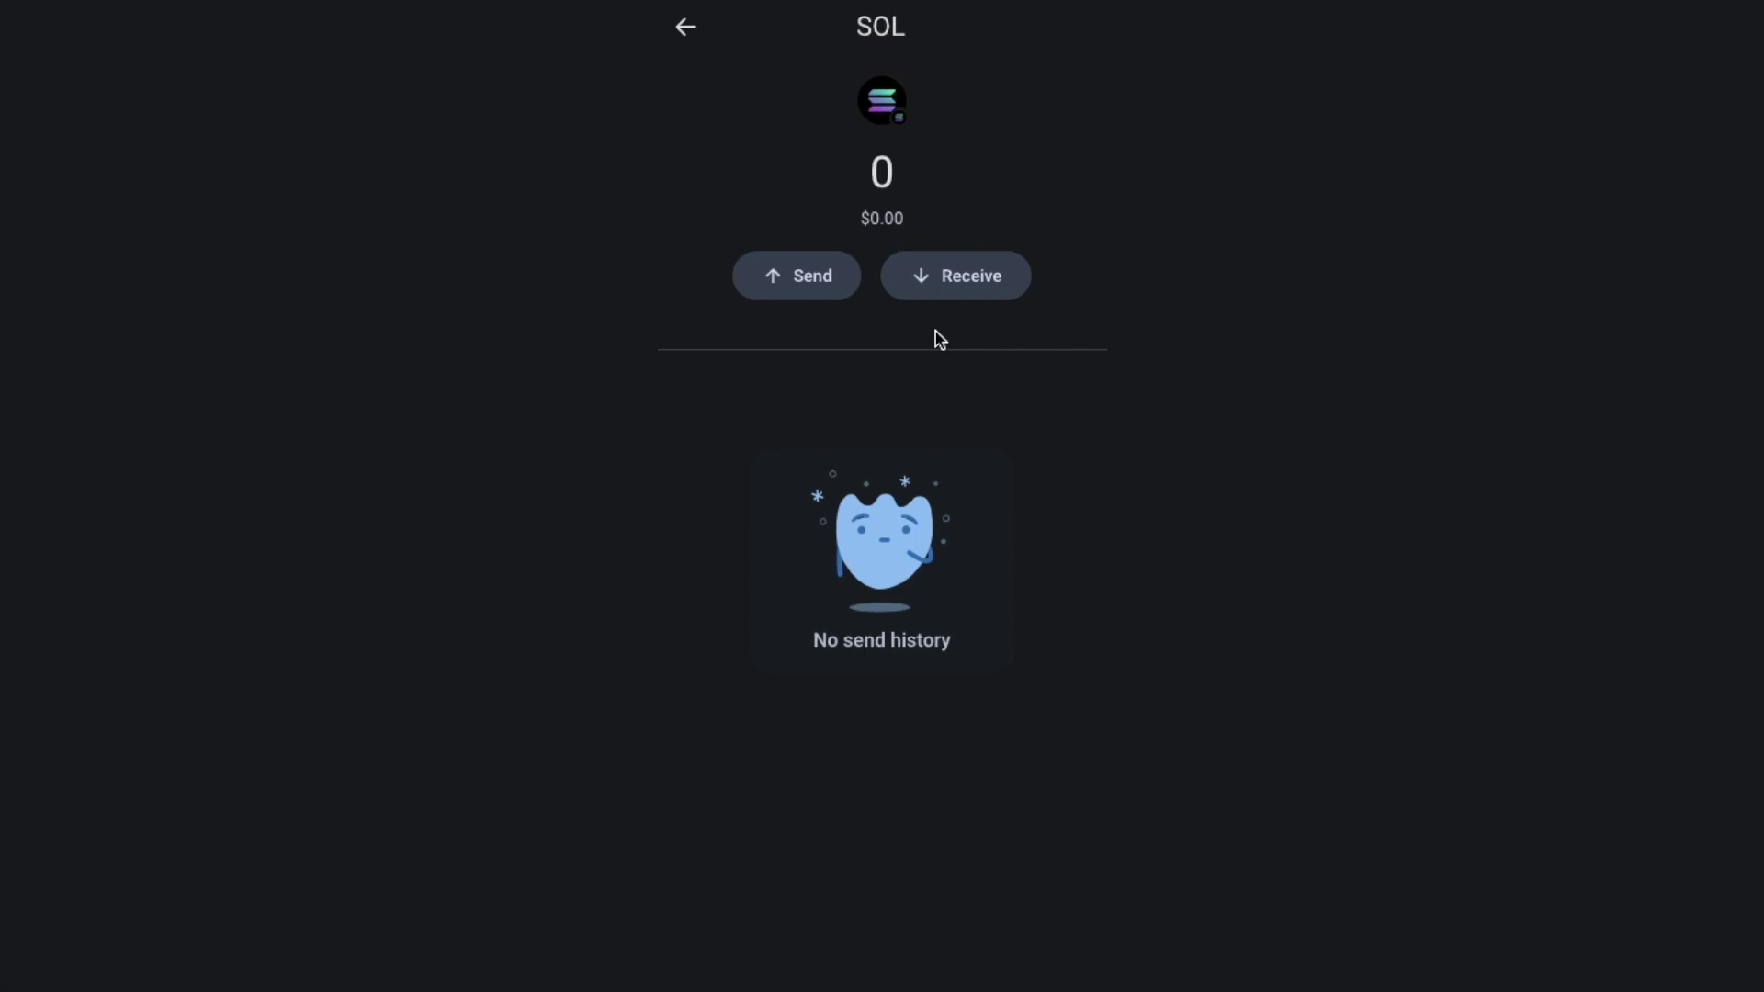
{"action": "left_click", "coordinate": [977, 295]}
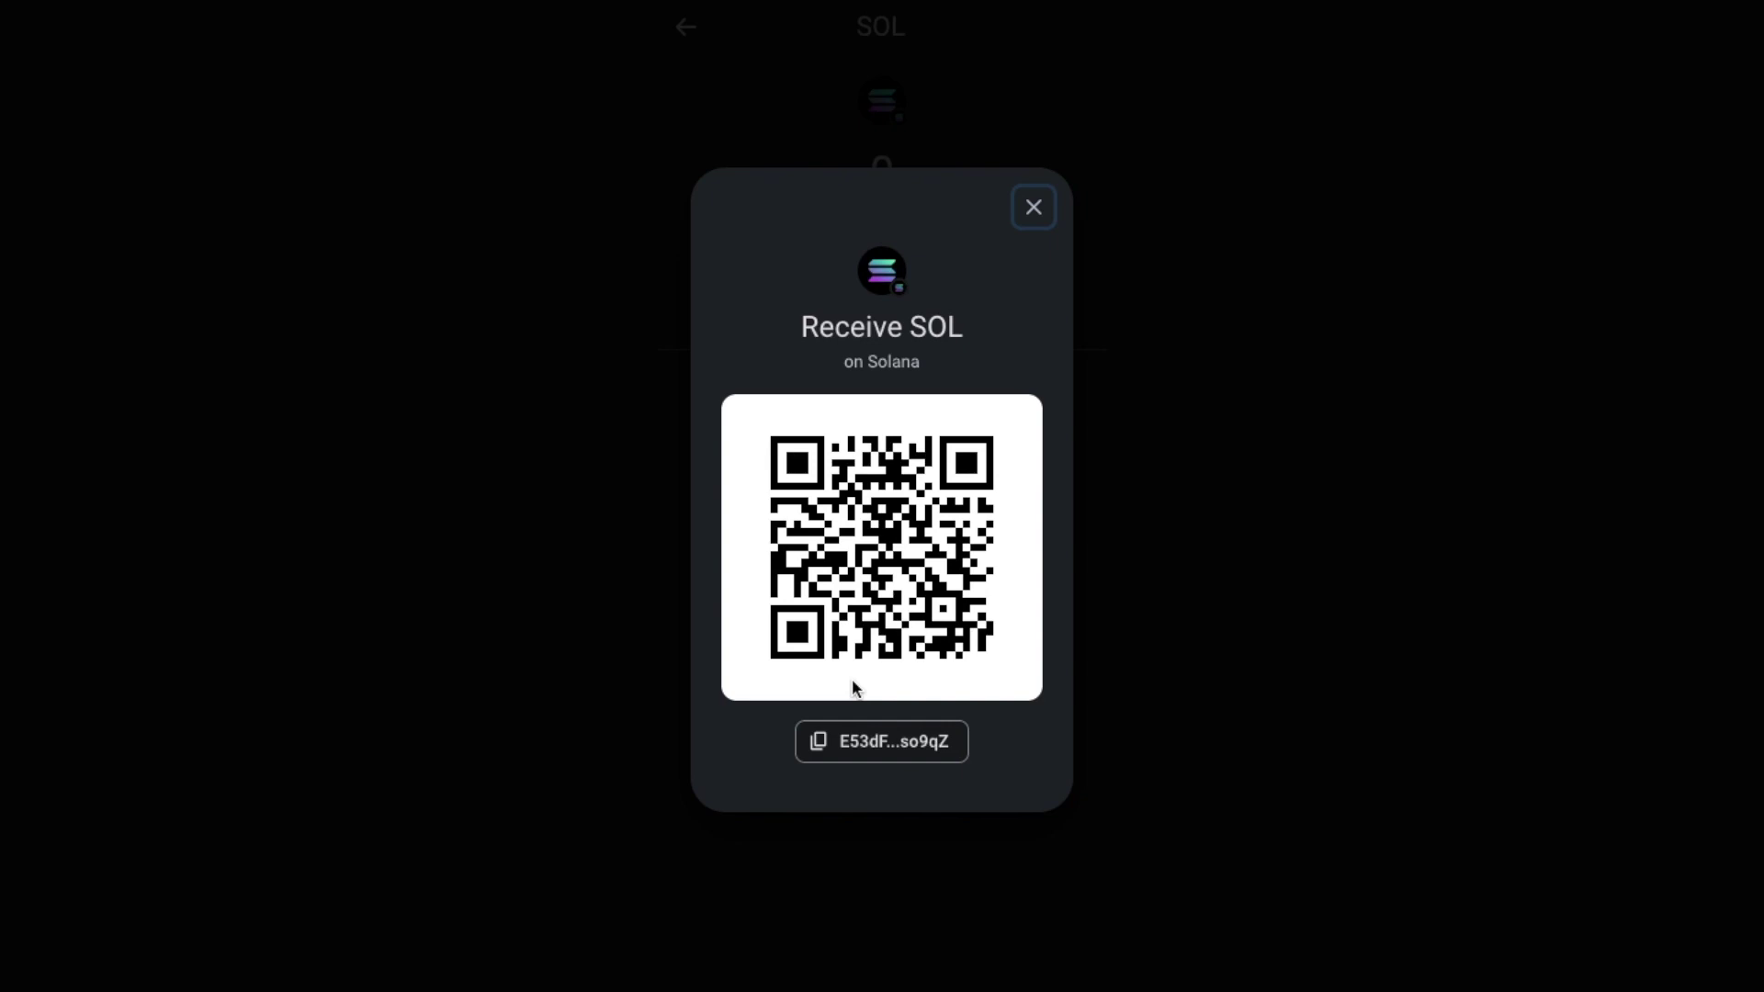
{"action": "left_click", "coordinate": [875, 758]}
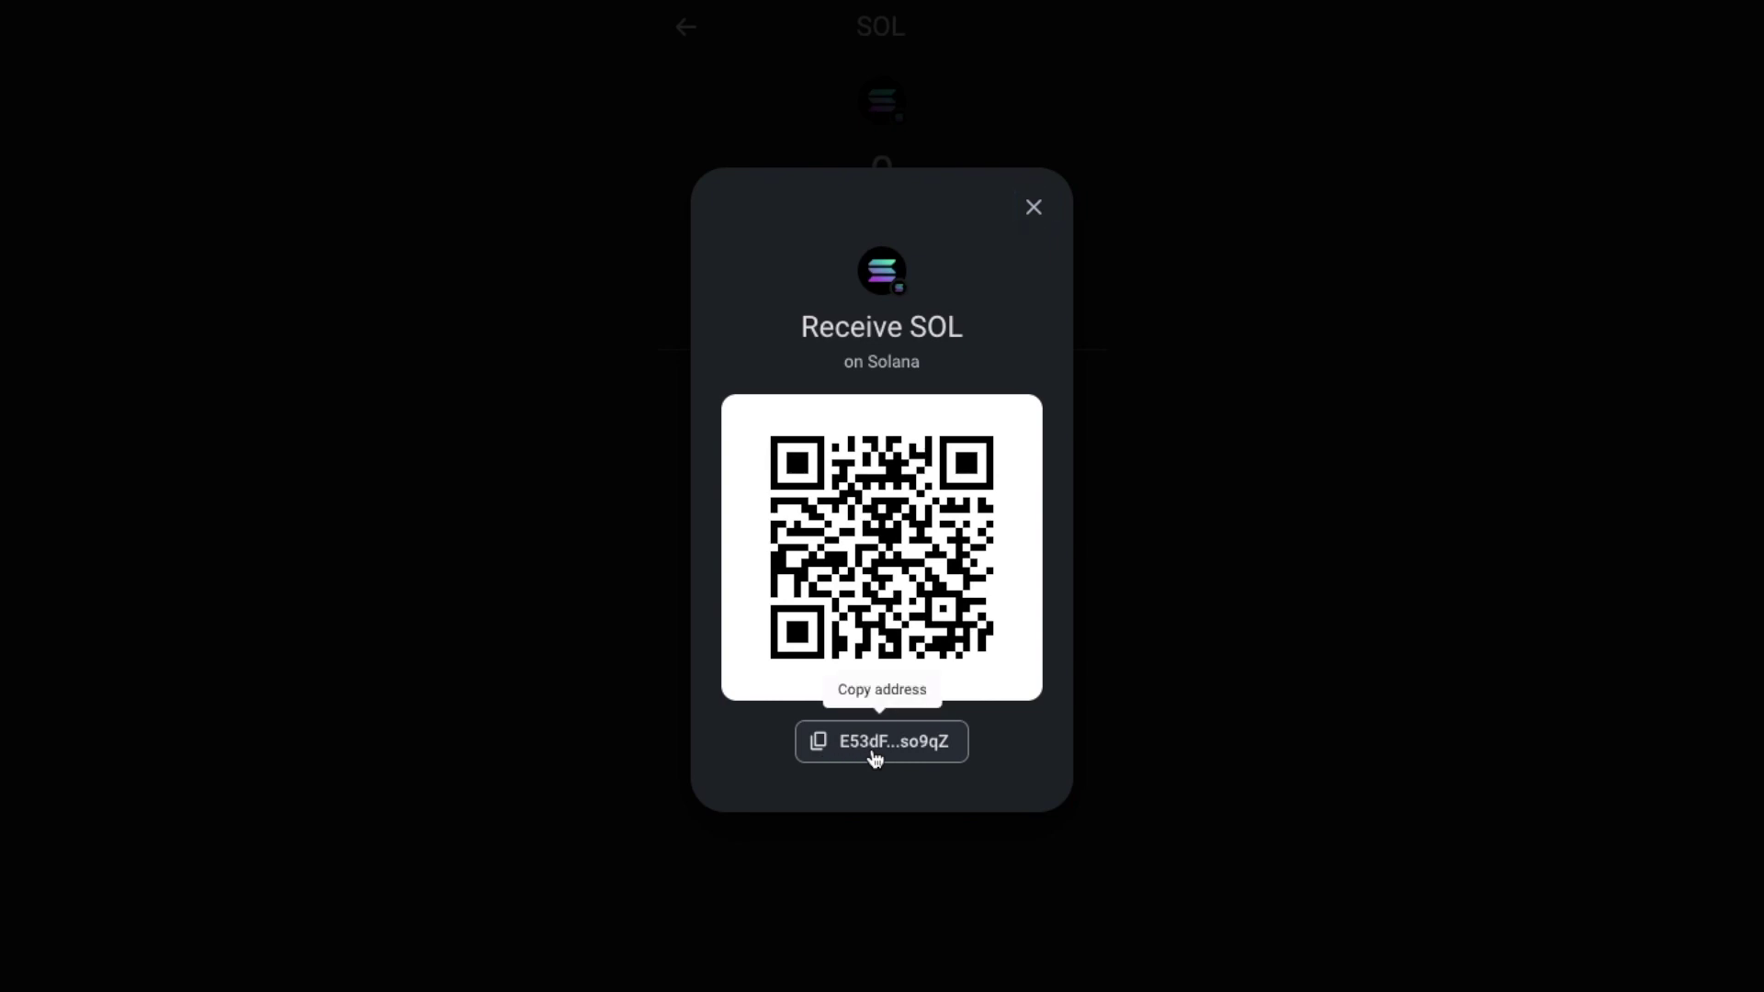
{"action": "left_click", "coordinate": [1034, 208]}
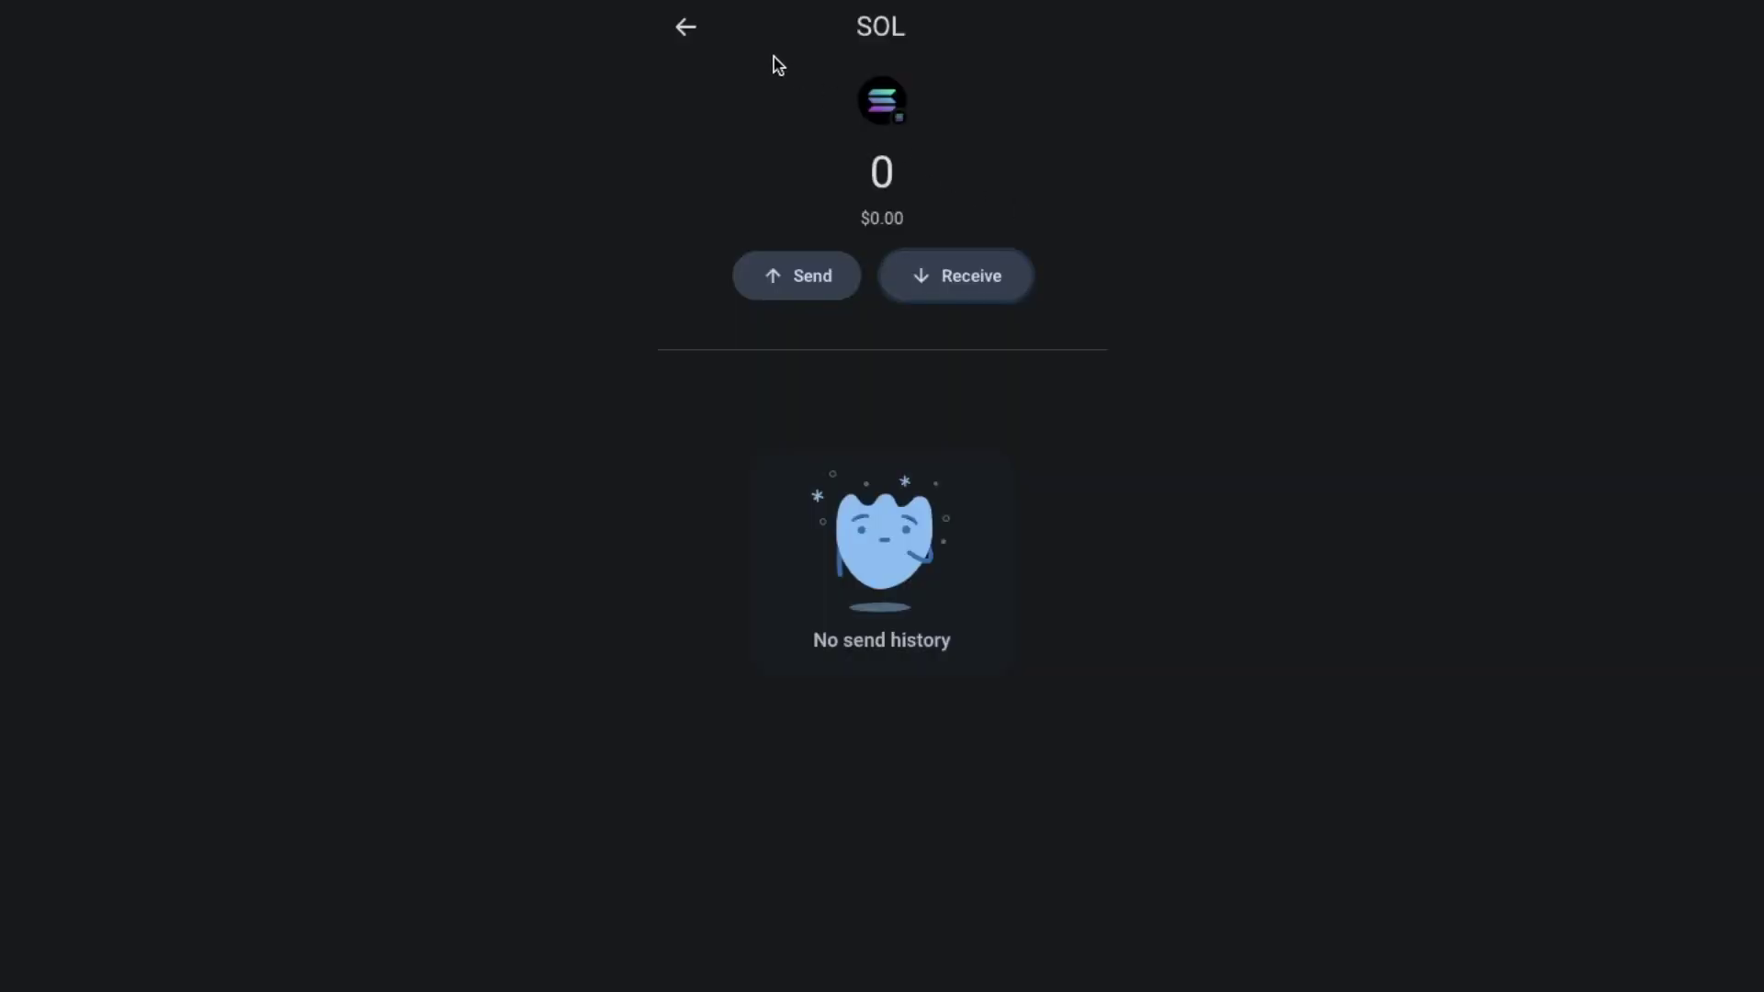
{"action": "left_click", "coordinate": [686, 36]}
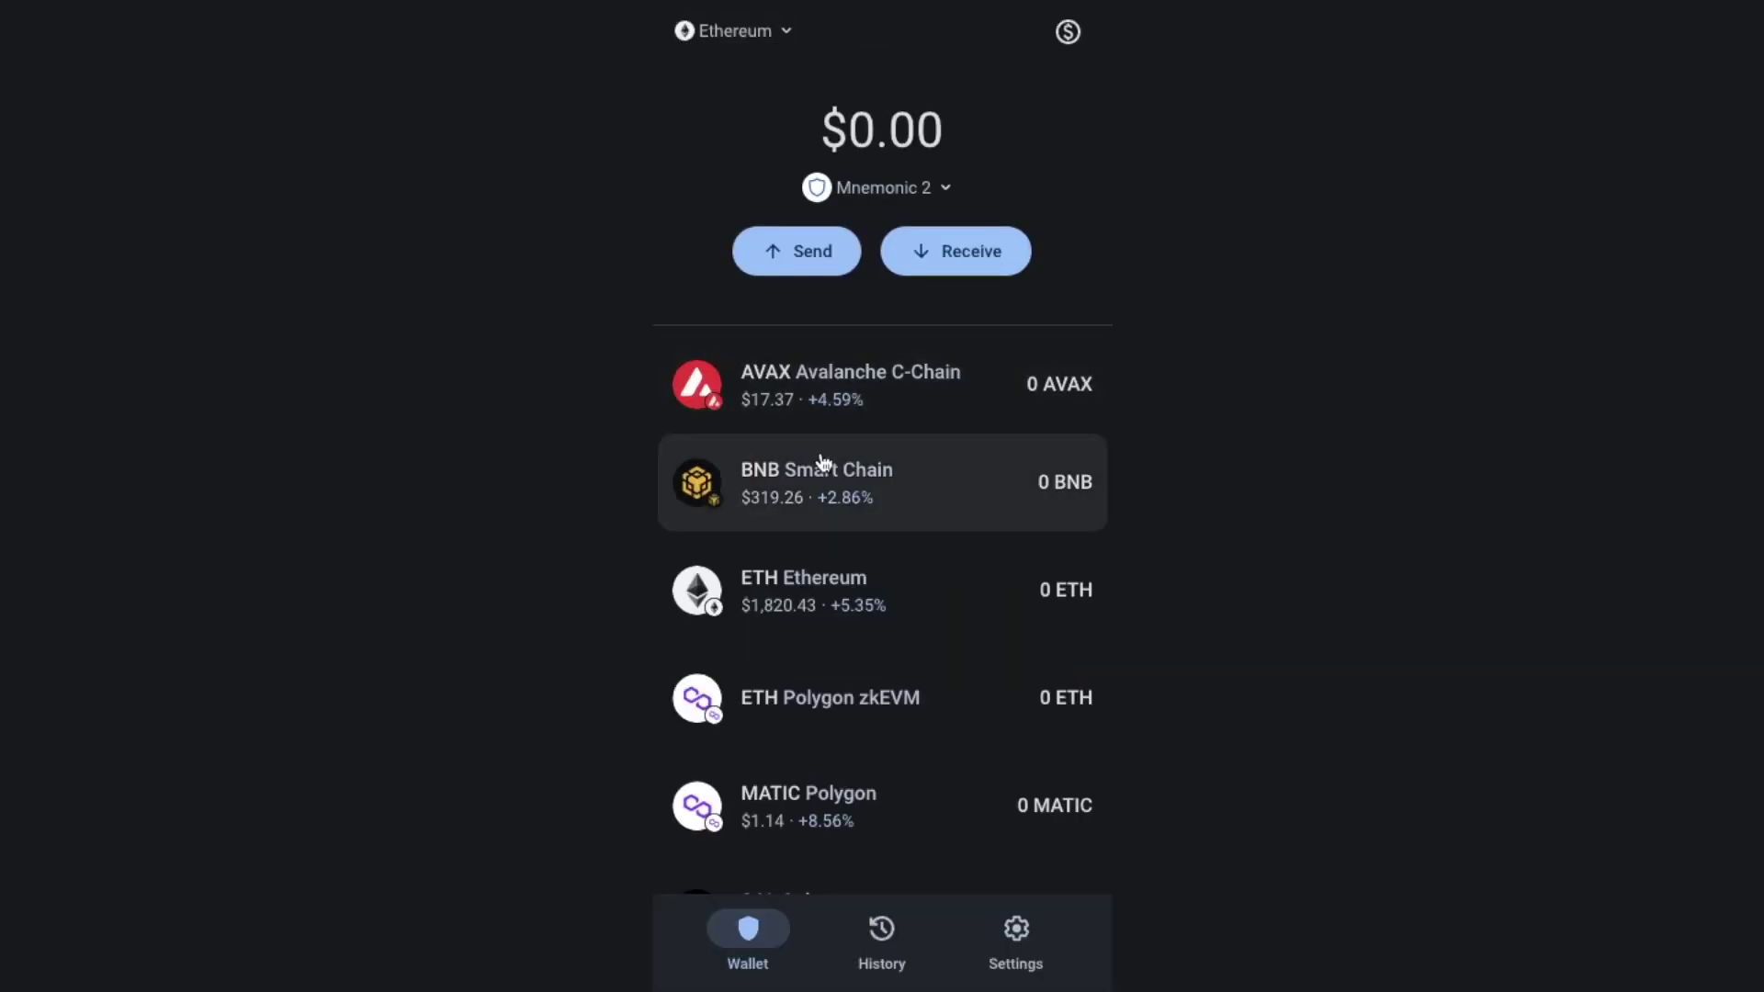
Show the ETH Ethereum receive address and QR code and copy the address.
{"action": "left_click", "coordinate": [842, 582]}
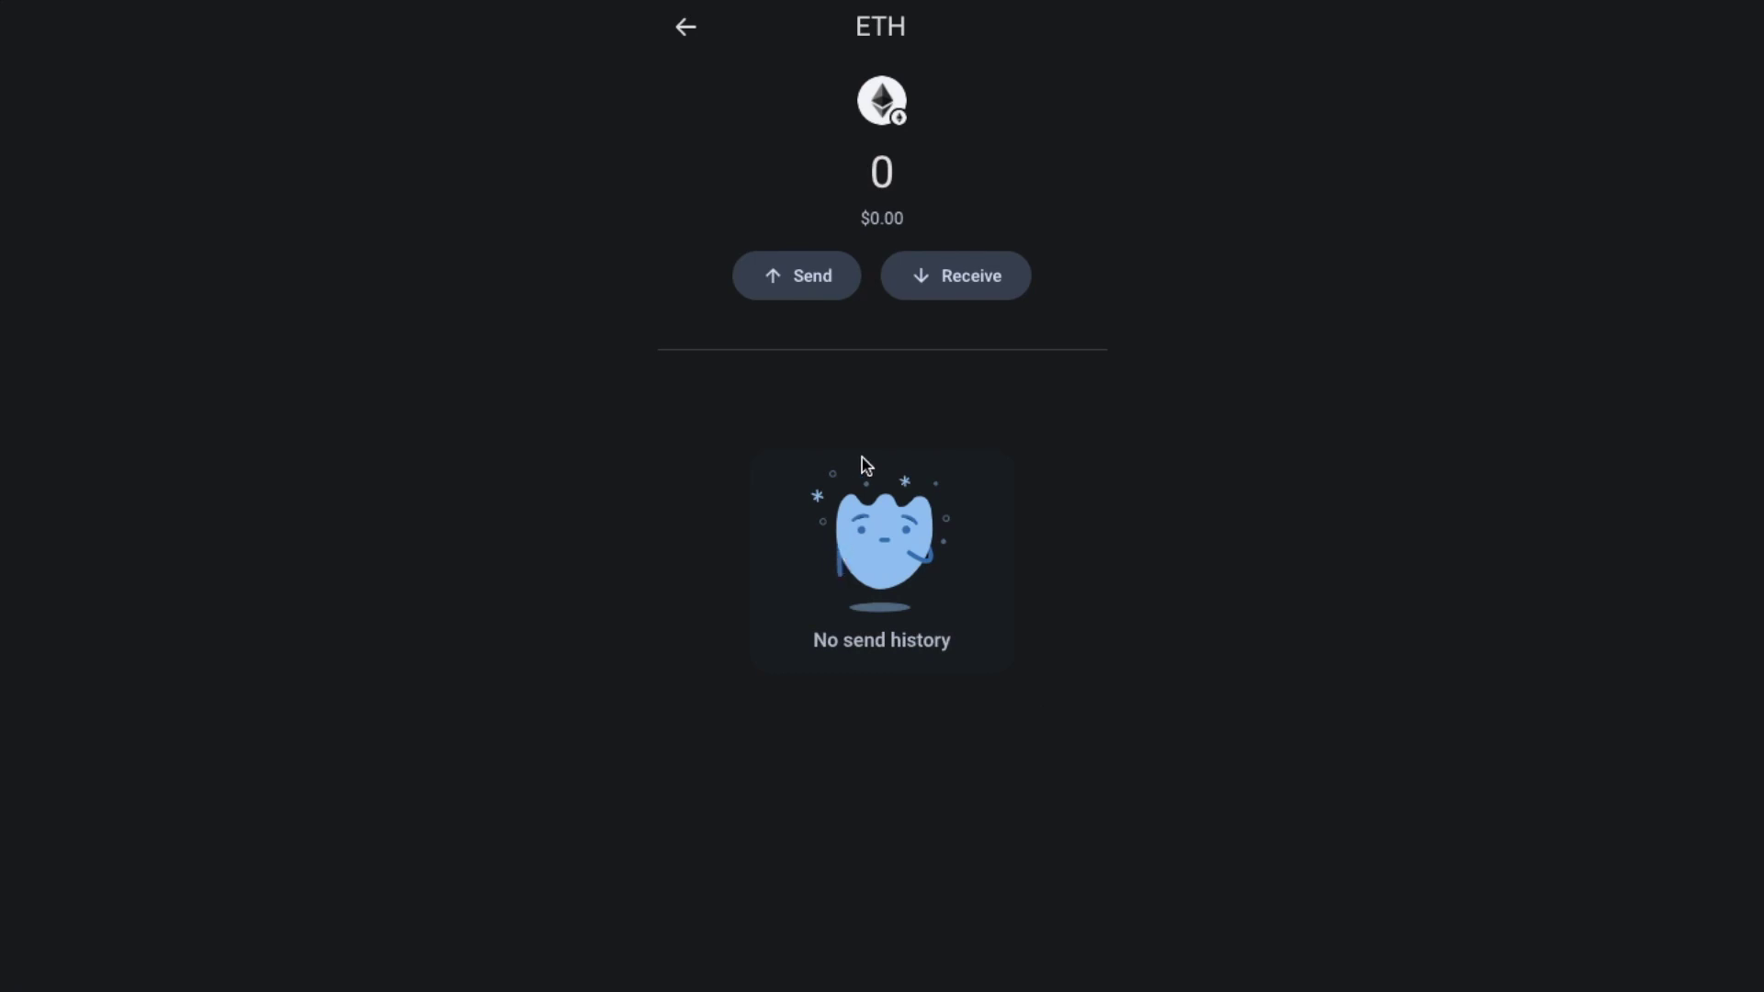
{"action": "left_click", "coordinate": [1003, 296]}
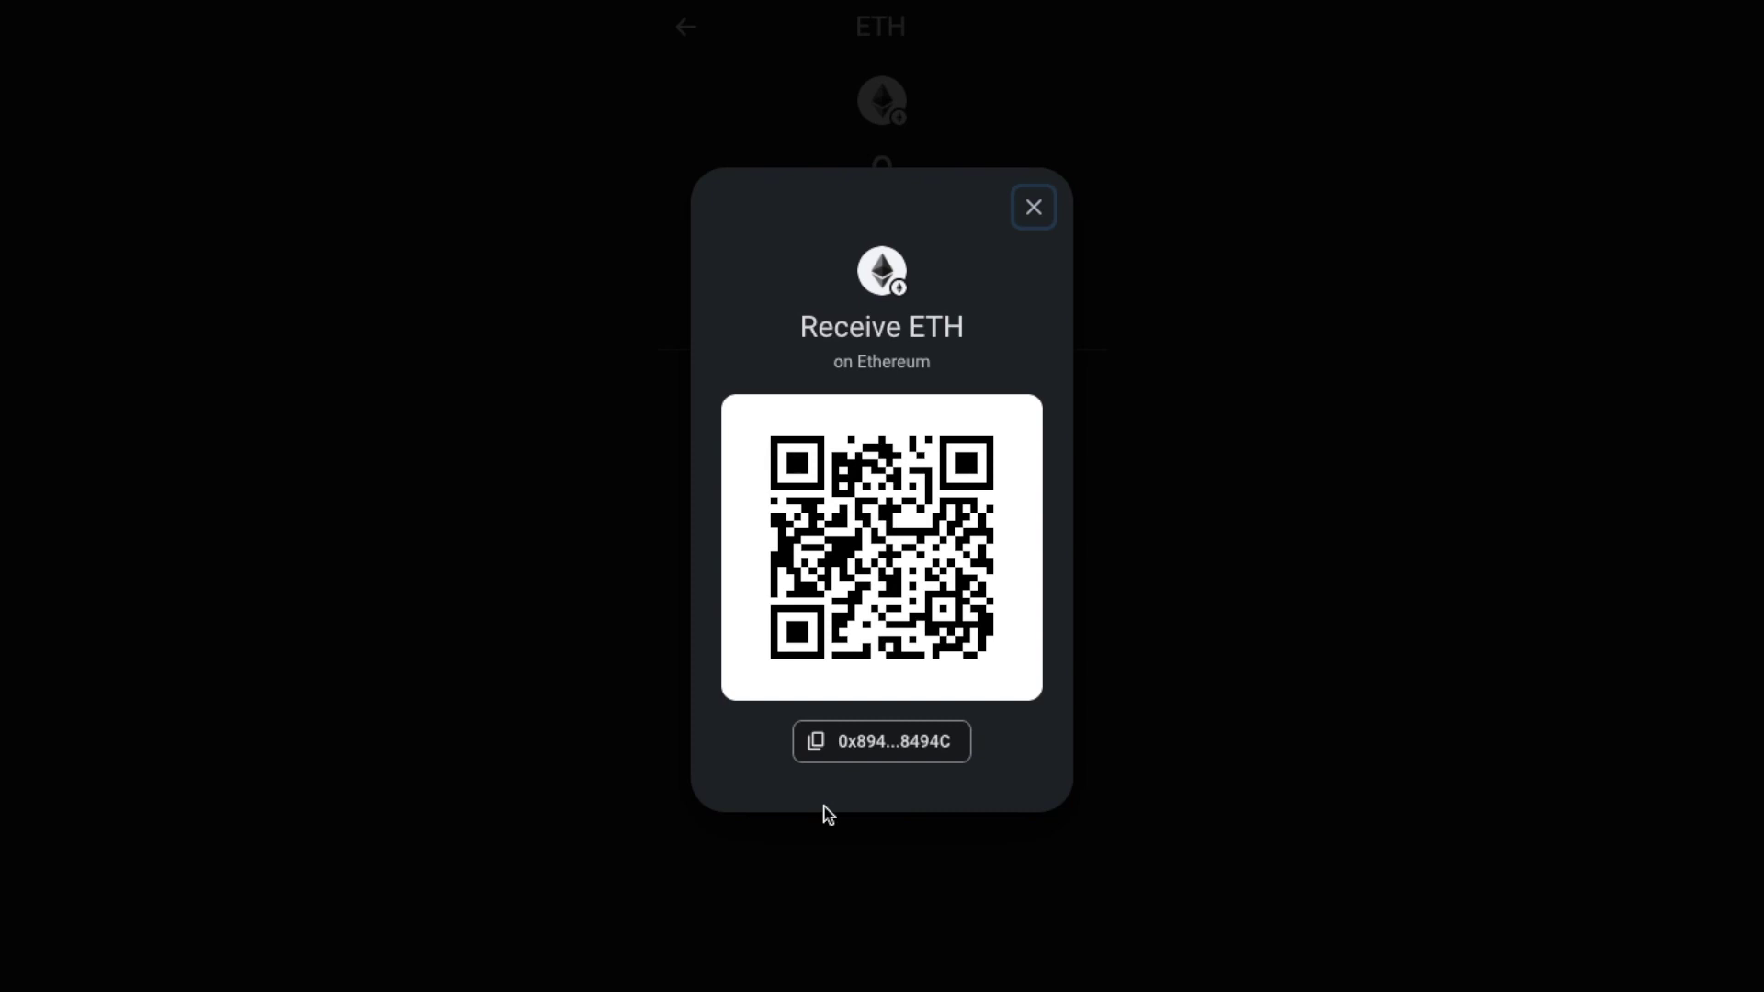
{"action": "left_click", "coordinate": [897, 759]}
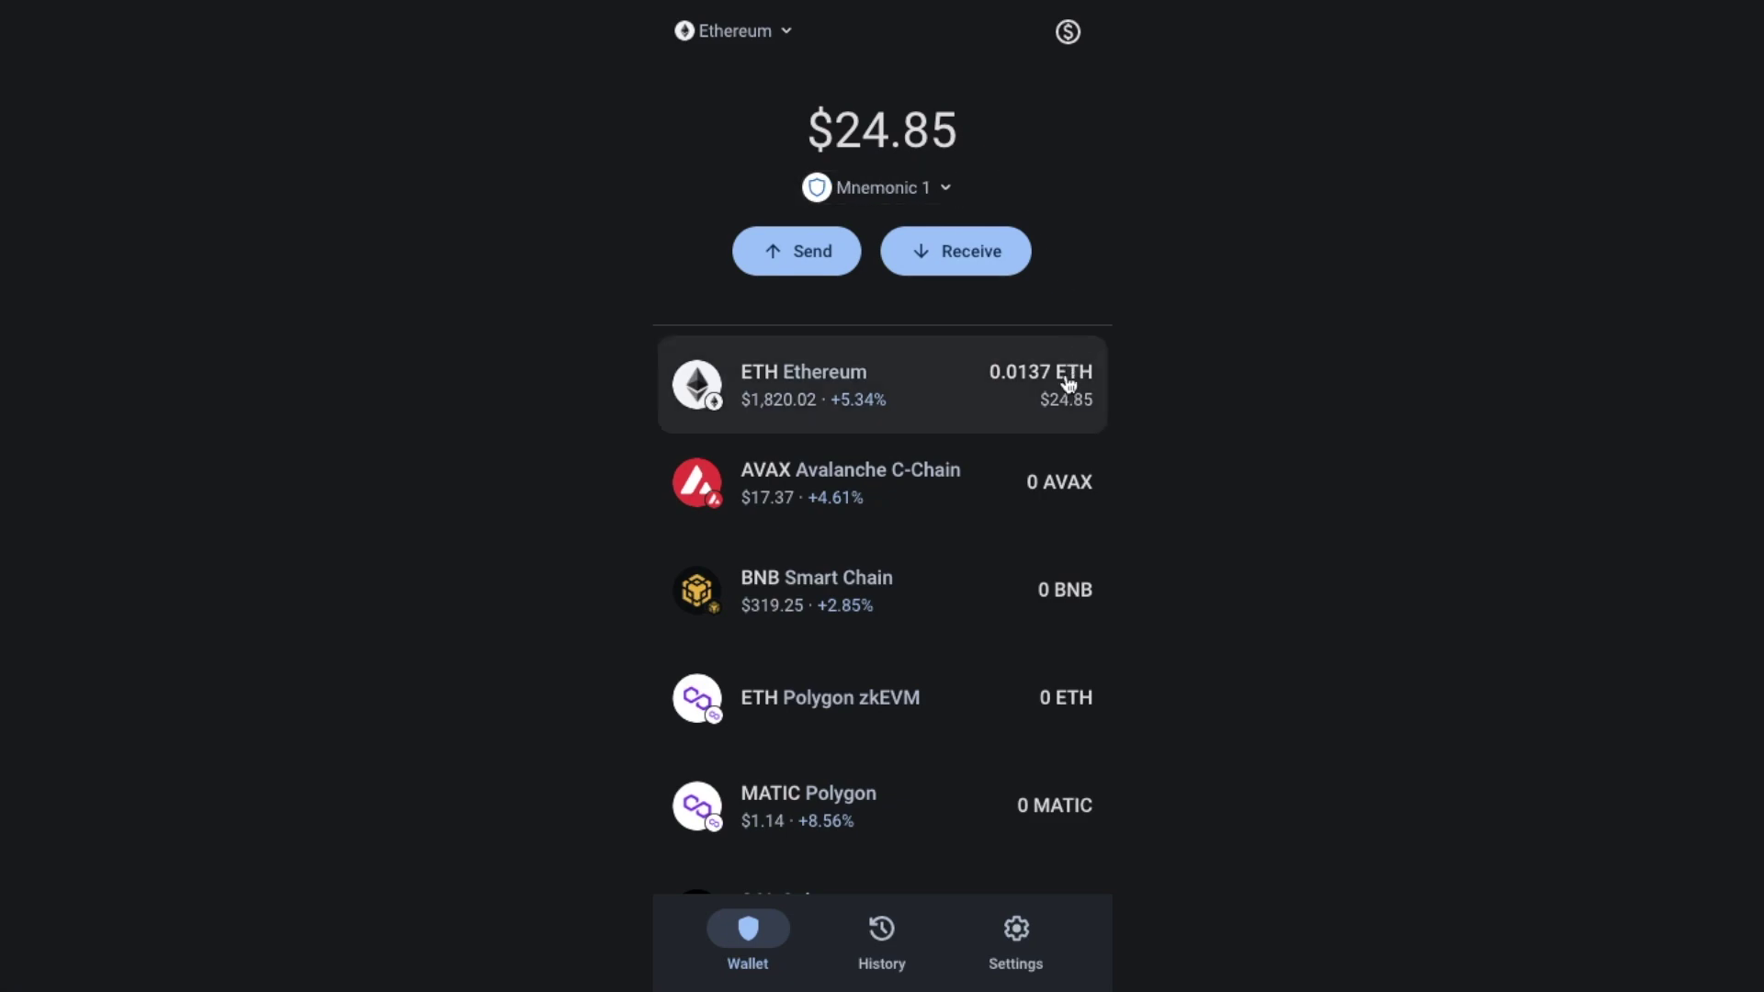
Open the funded ETH Ethereum token and start a Send ETH transfer.
{"action": "left_click", "coordinate": [1065, 416]}
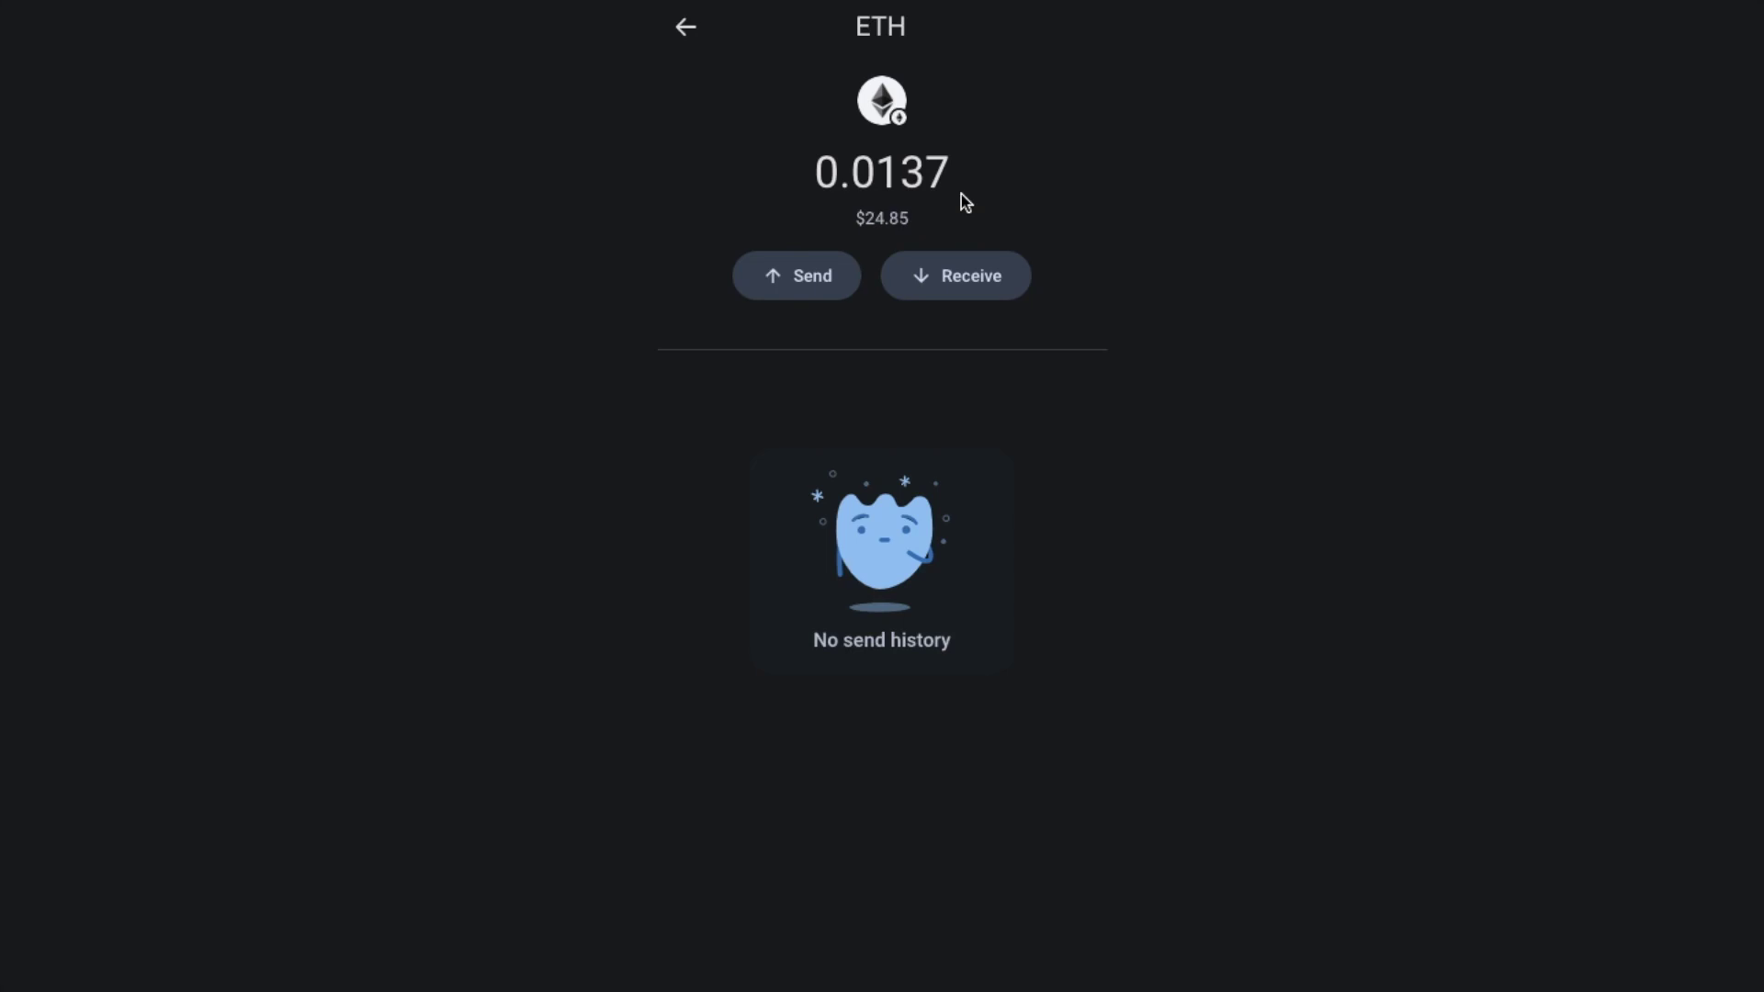
{"action": "left_click", "coordinate": [797, 276]}
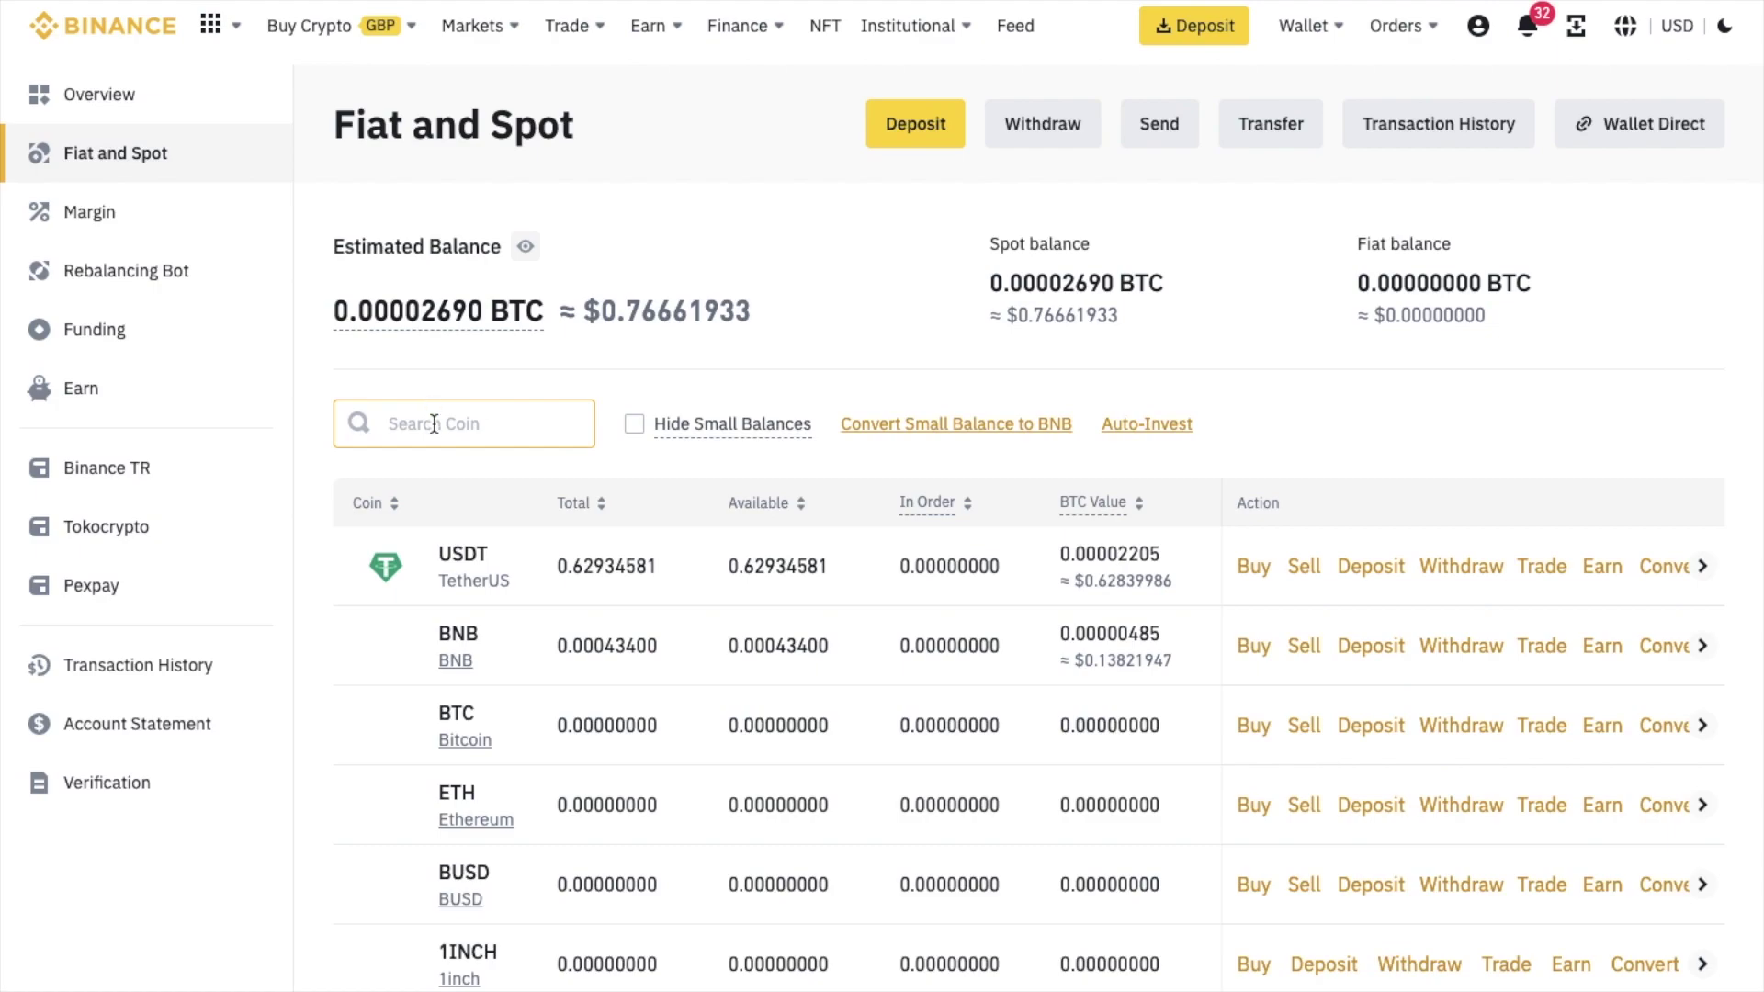
Search Binance coins for 'eth' and copy its Ethereum (ERC20) deposit address.
{"action": "left_click", "coordinate": [427, 421]}
{"action": "type", "text": "eth"}
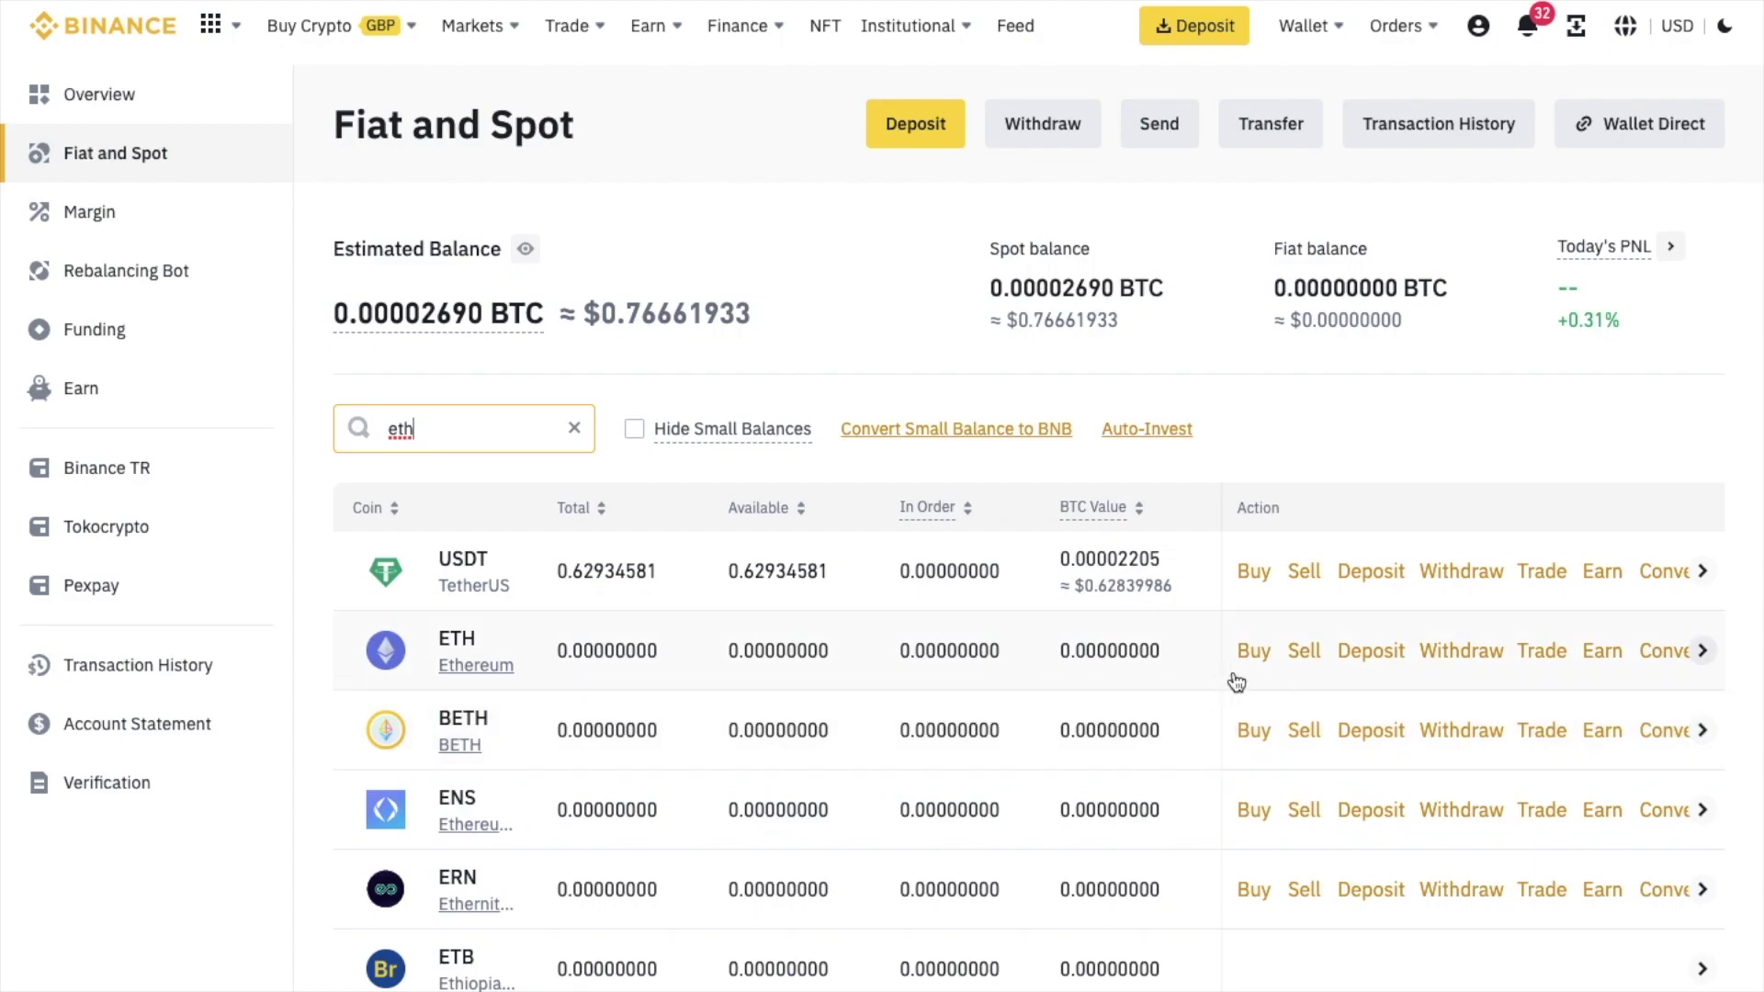
{"action": "left_click", "coordinate": [1347, 655]}
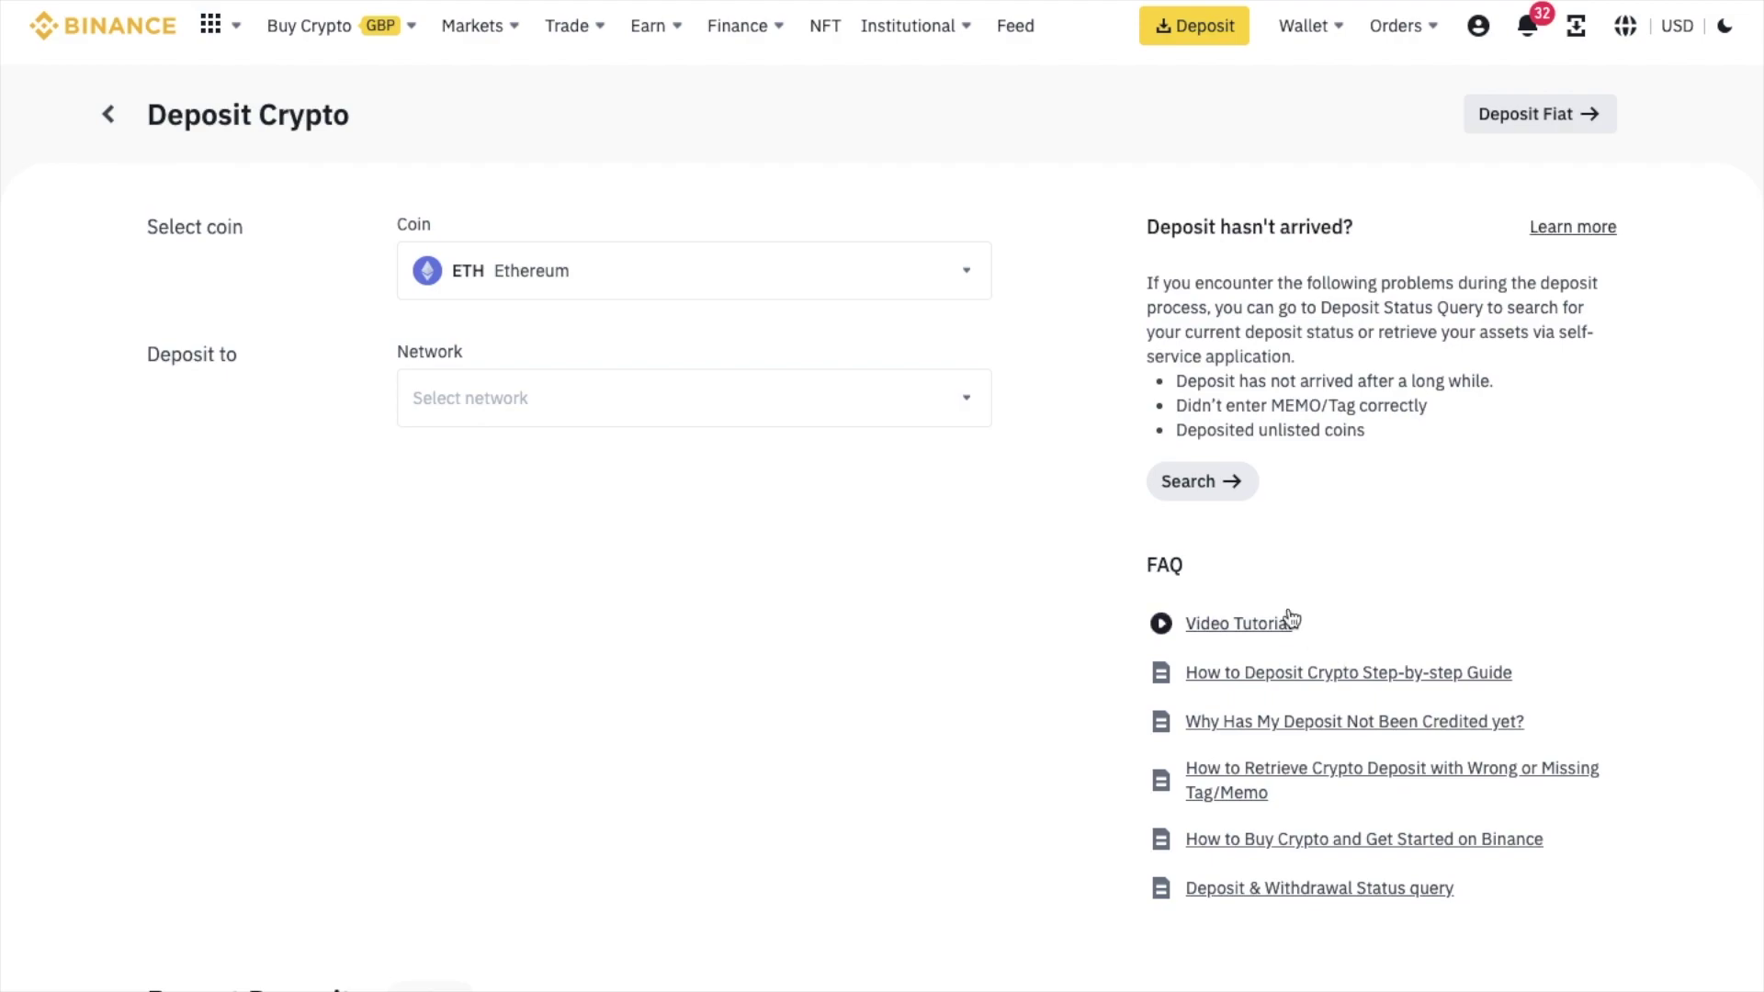
{"action": "left_click", "coordinate": [897, 406]}
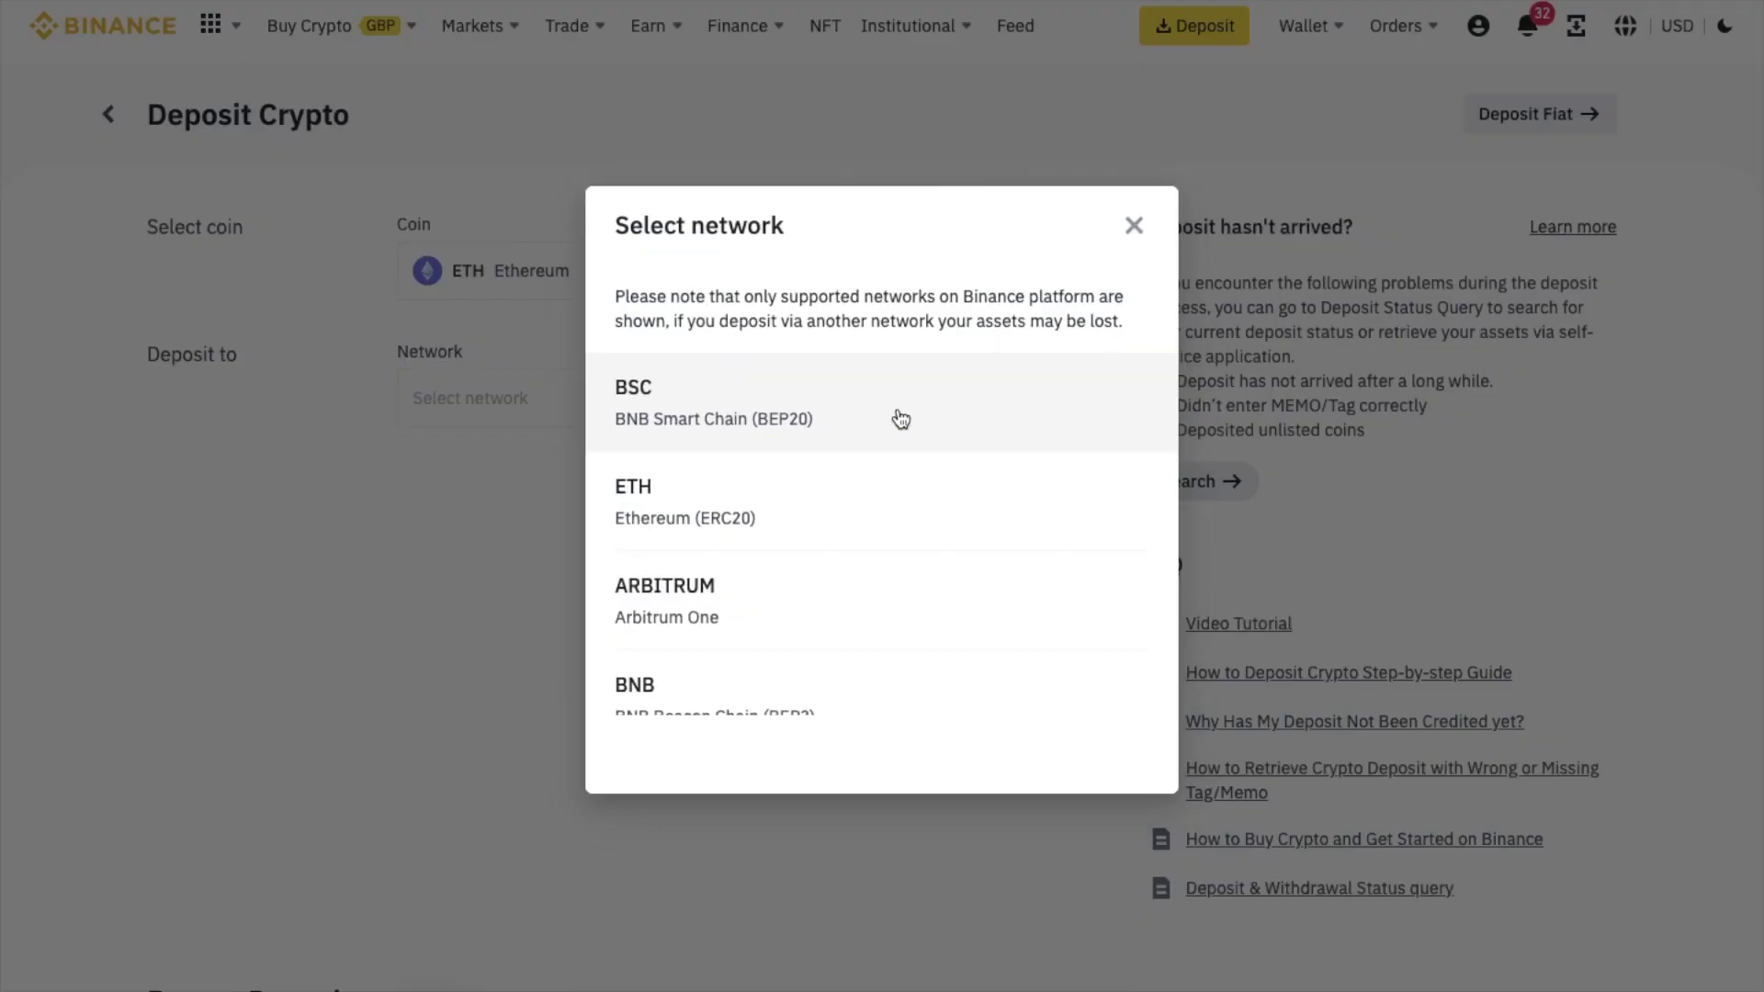
{"action": "left_click", "coordinate": [857, 499]}
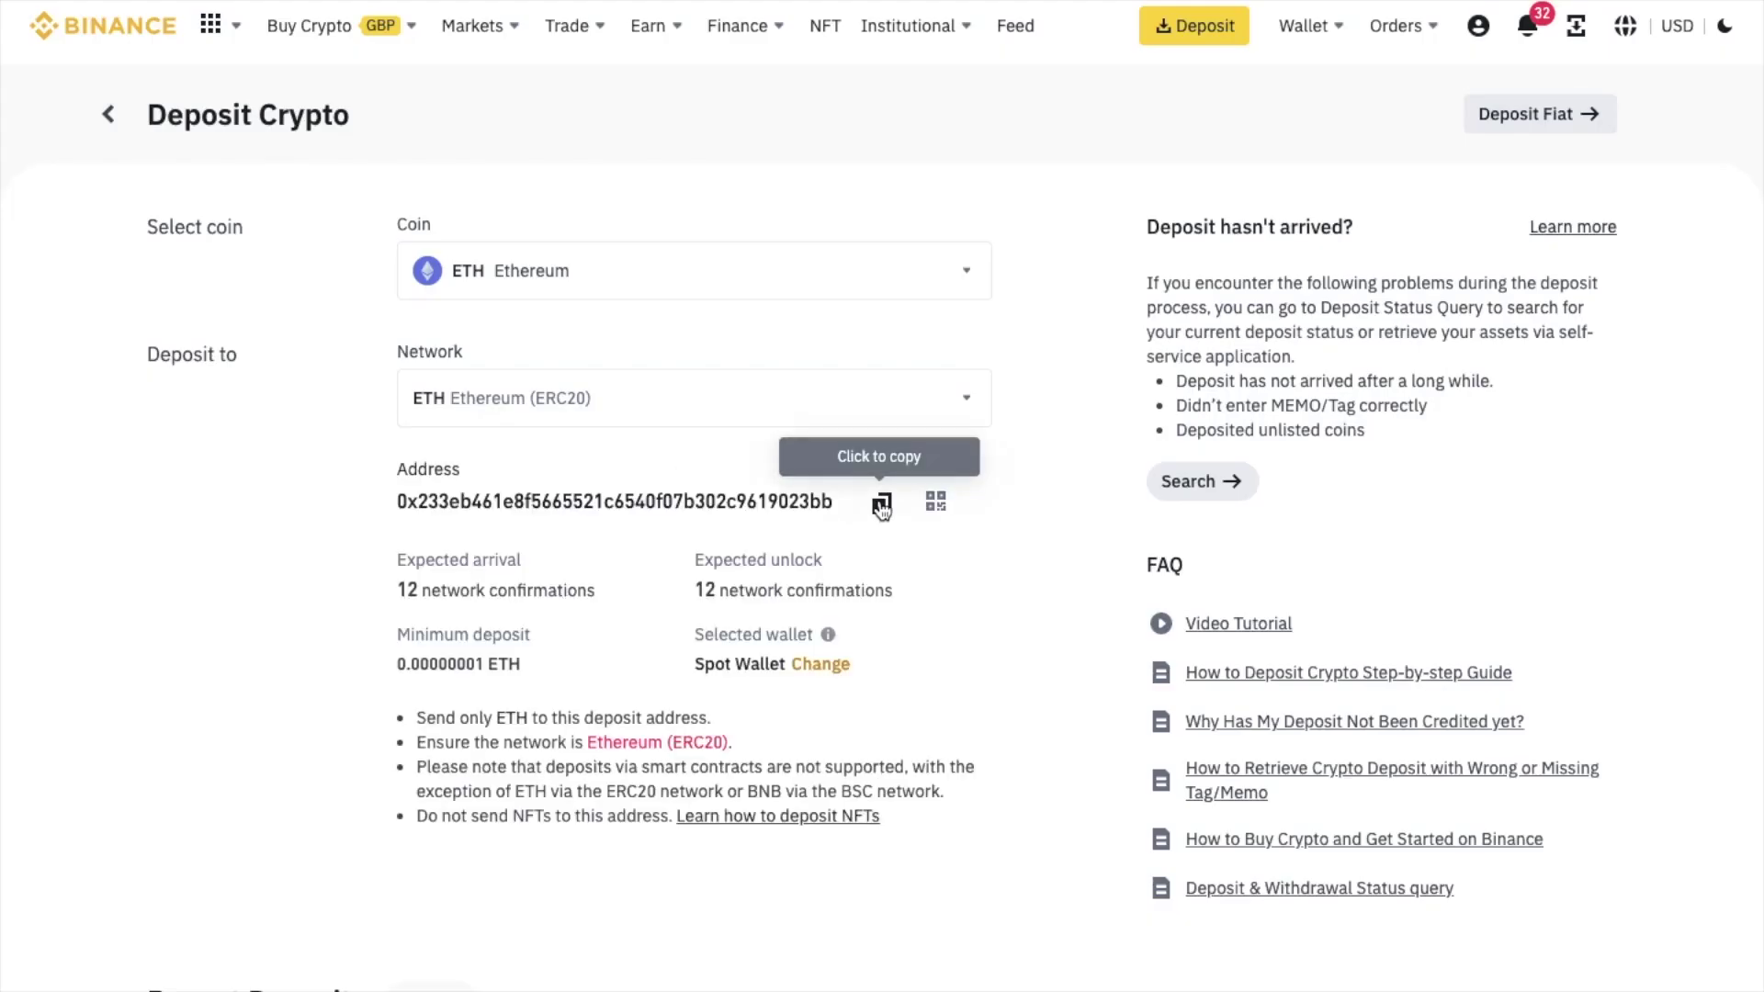
{"action": "left_click", "coordinate": [883, 505]}
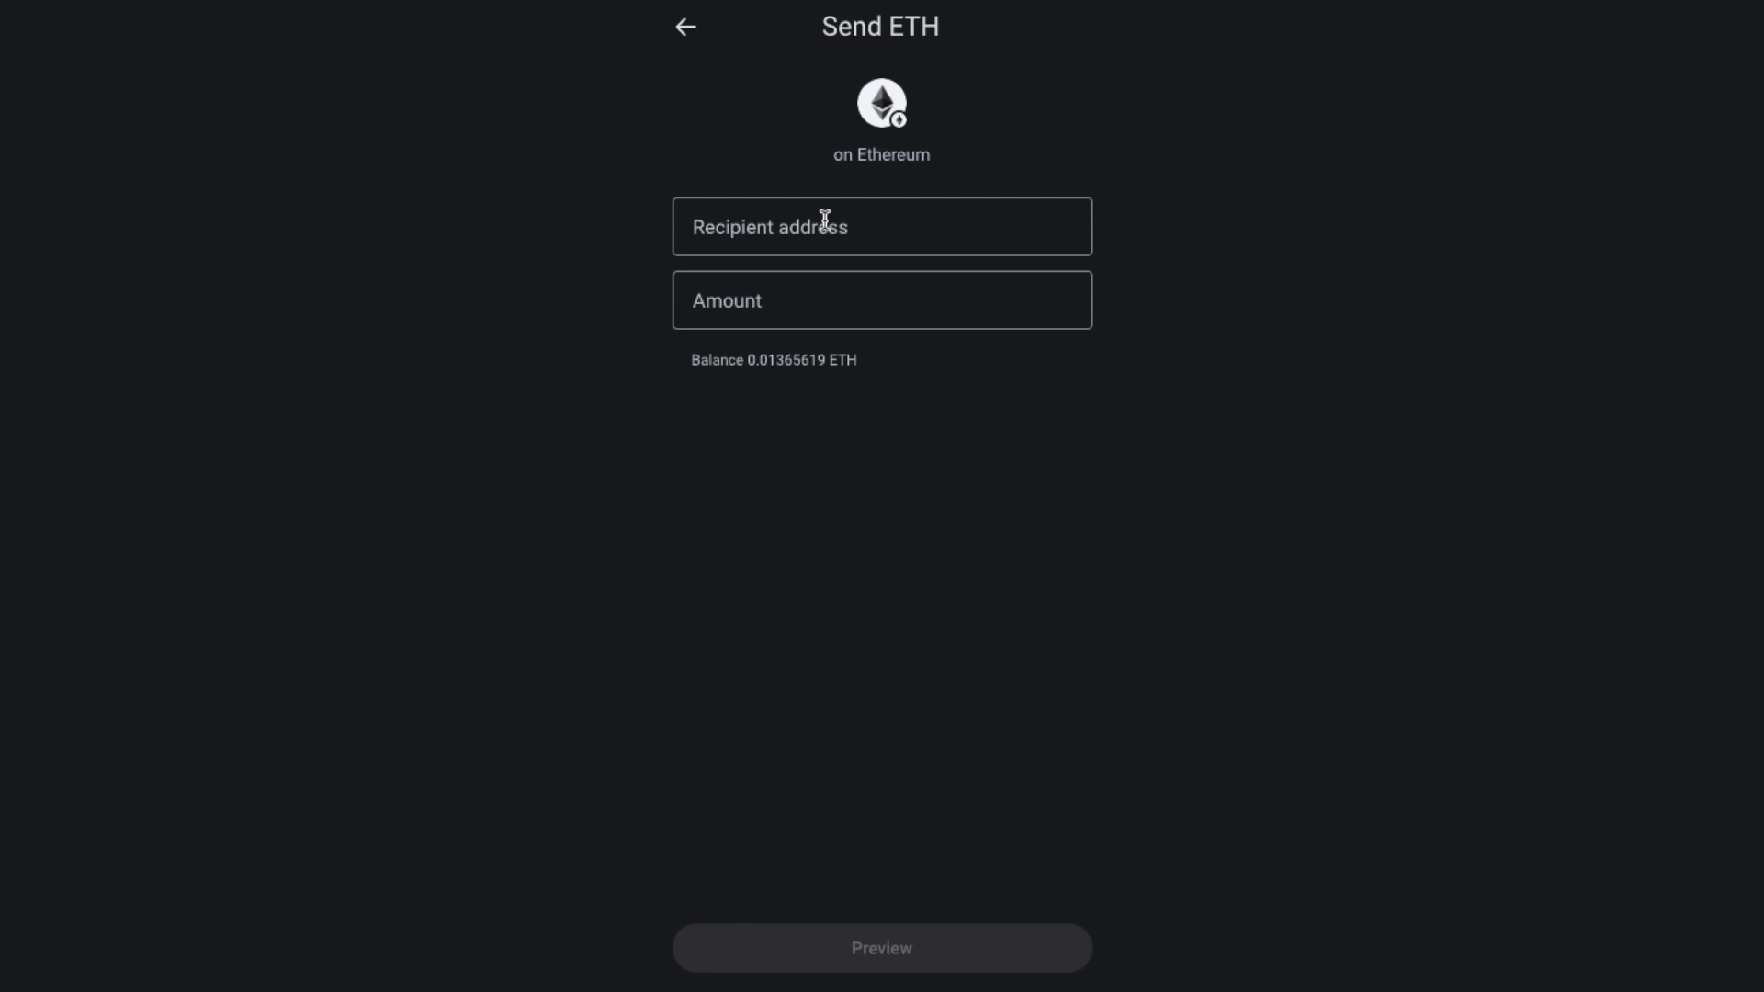
Enter the pasted Binance deposit address as recipient and 0.005 ETH as amount, then preview.
{"action": "key", "text": "ctrl+v"}
{"action": "left_click", "coordinate": [791, 297]}
{"action": "type", "text": "0.005"}
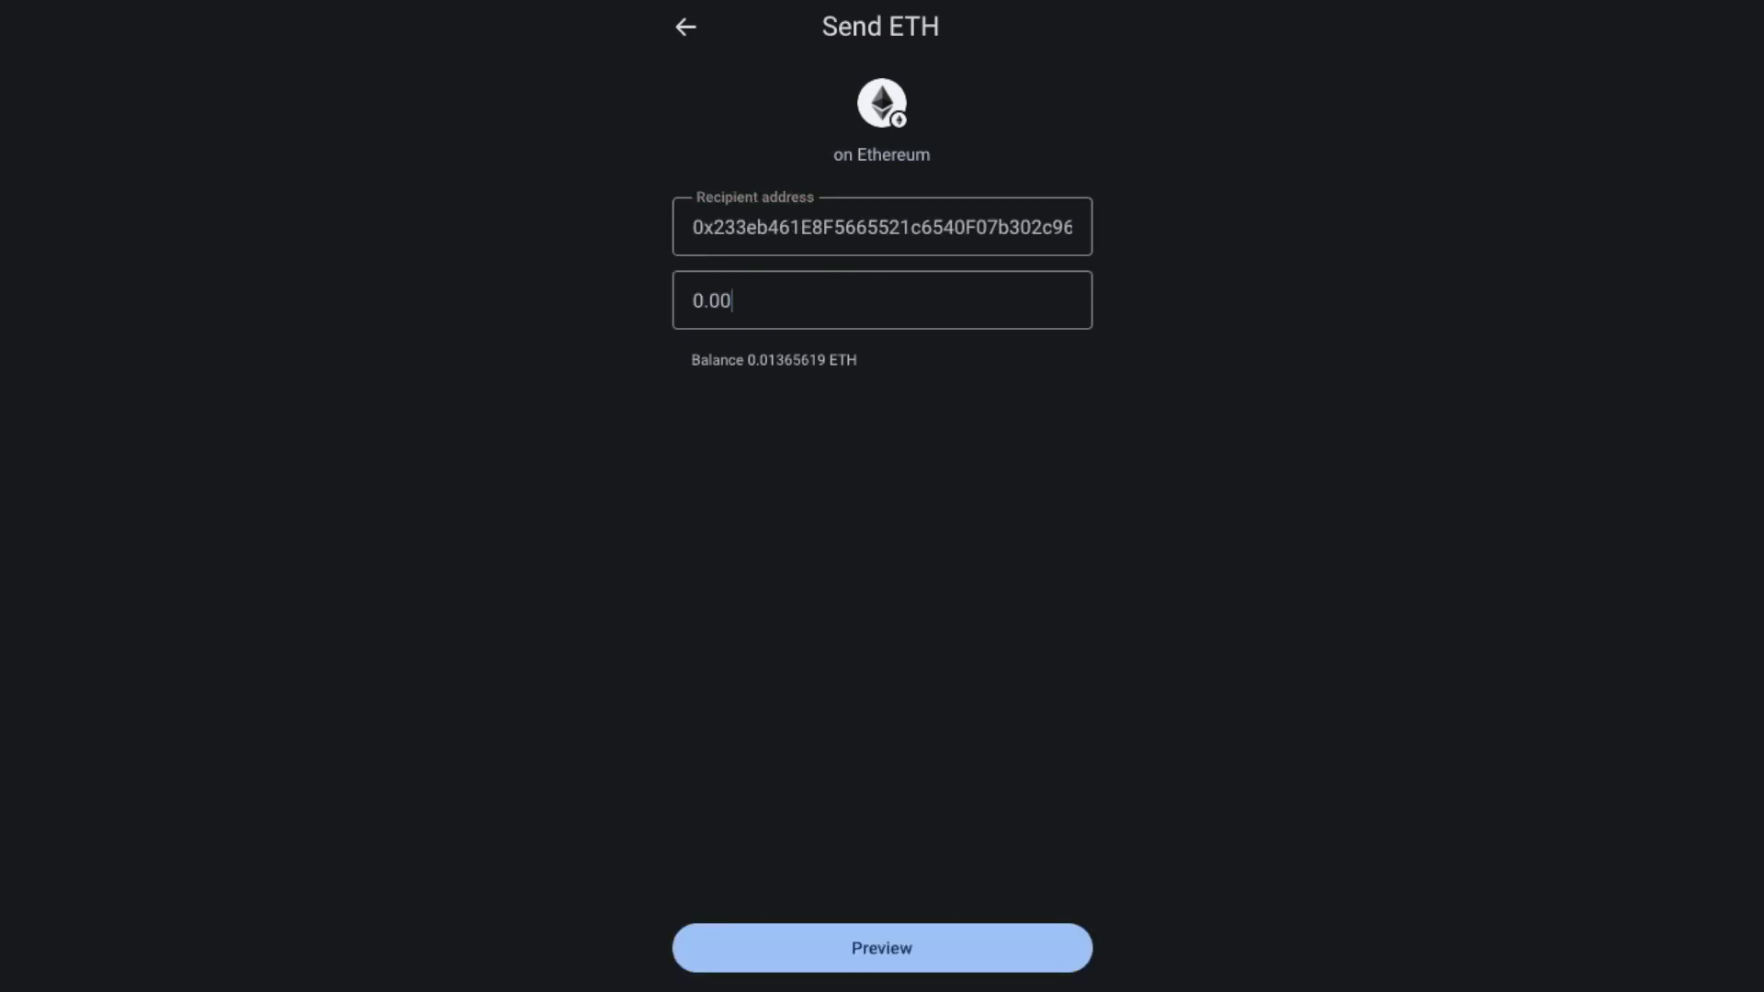
{"action": "left_click", "coordinate": [800, 937]}
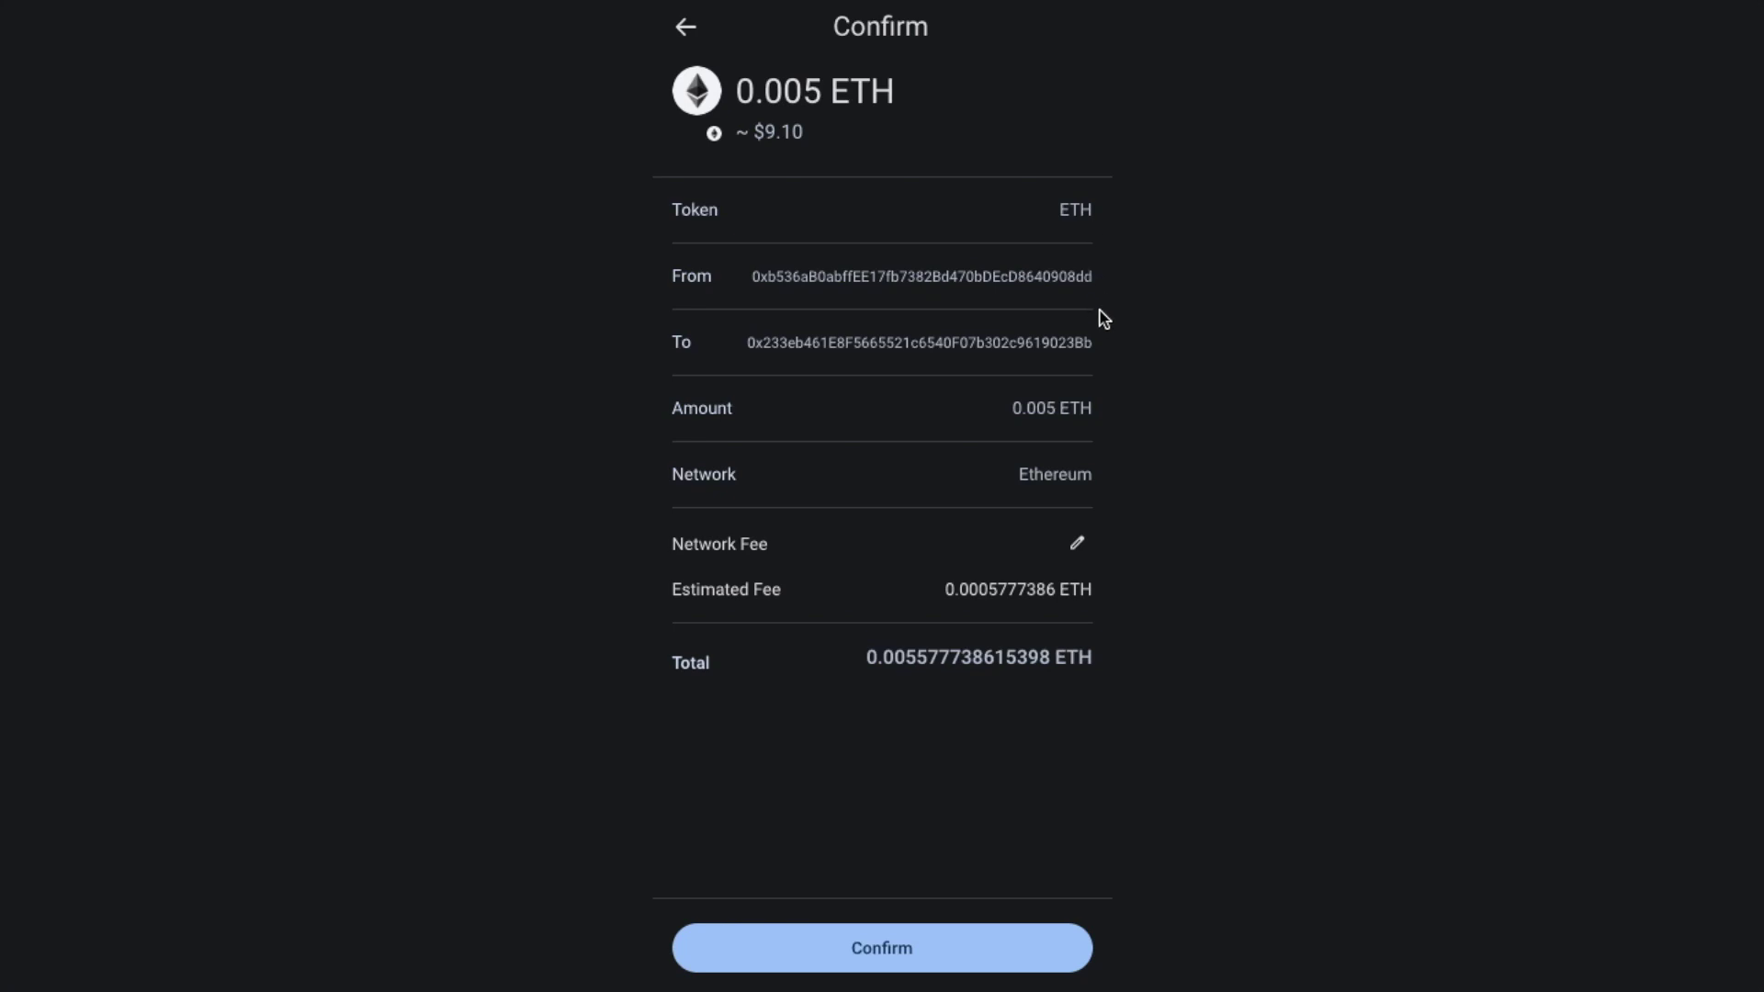
Keep the Default network fee for the 0.005 ETH send and go to the History page.
{"action": "left_click", "coordinate": [1076, 546]}
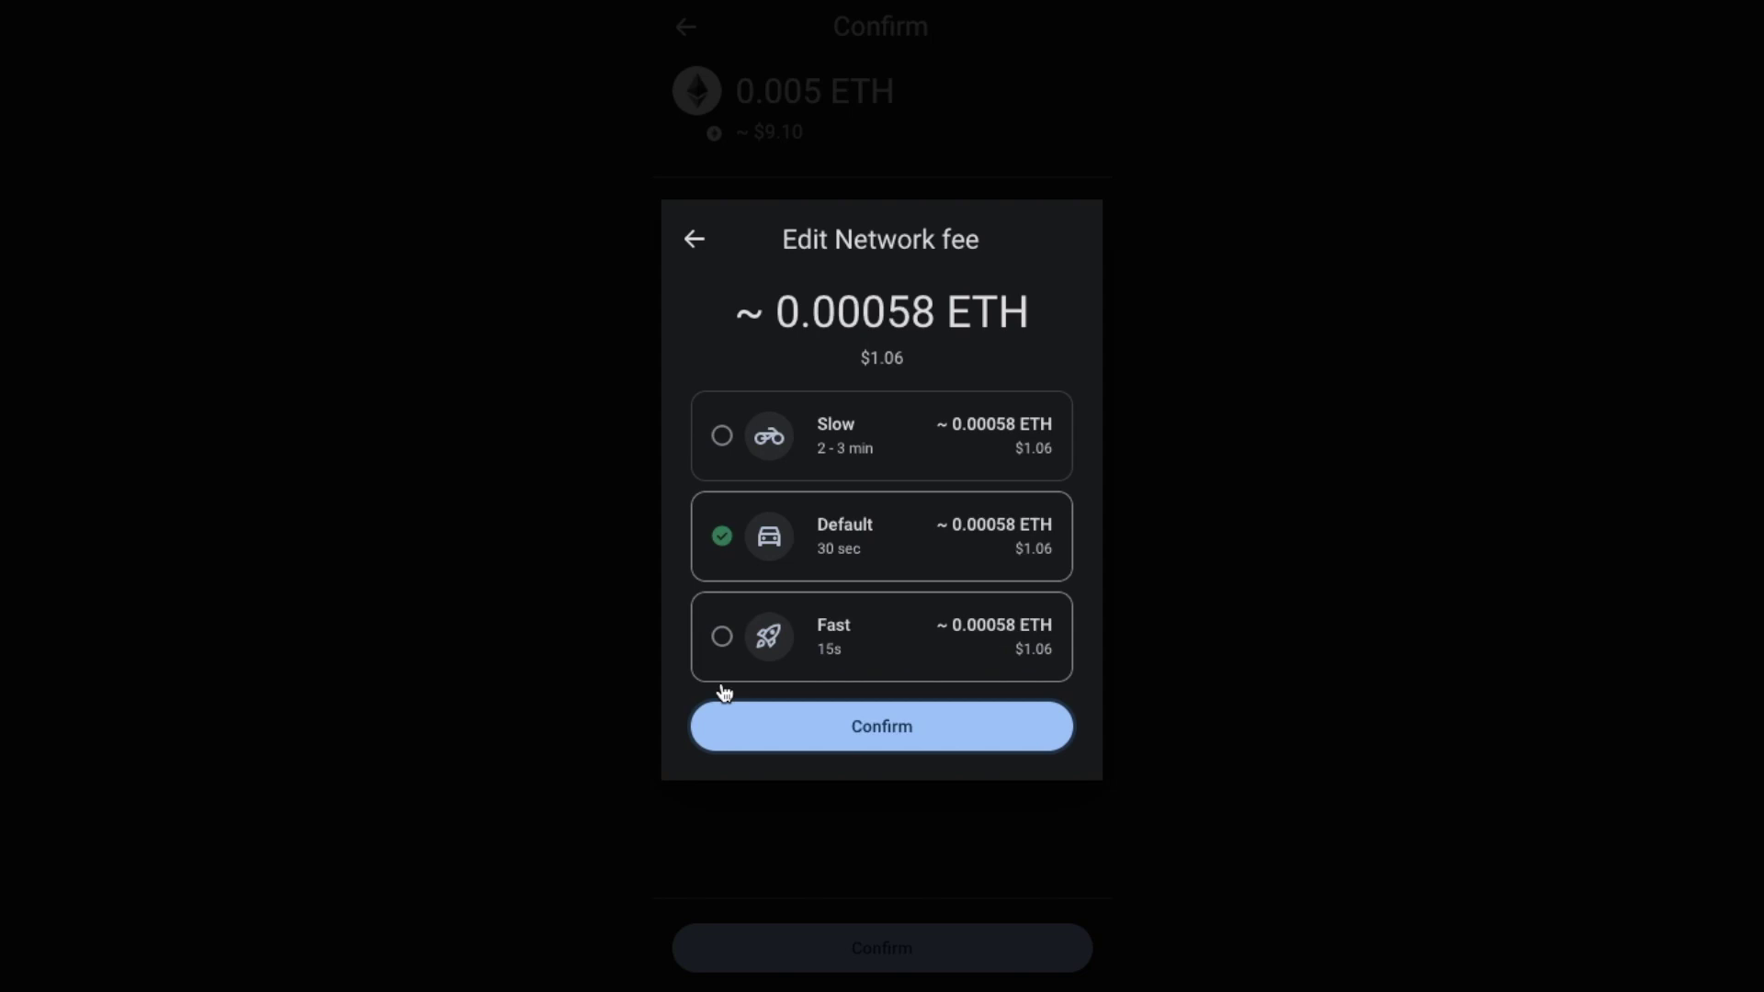
{"action": "left_click", "coordinate": [1012, 735]}
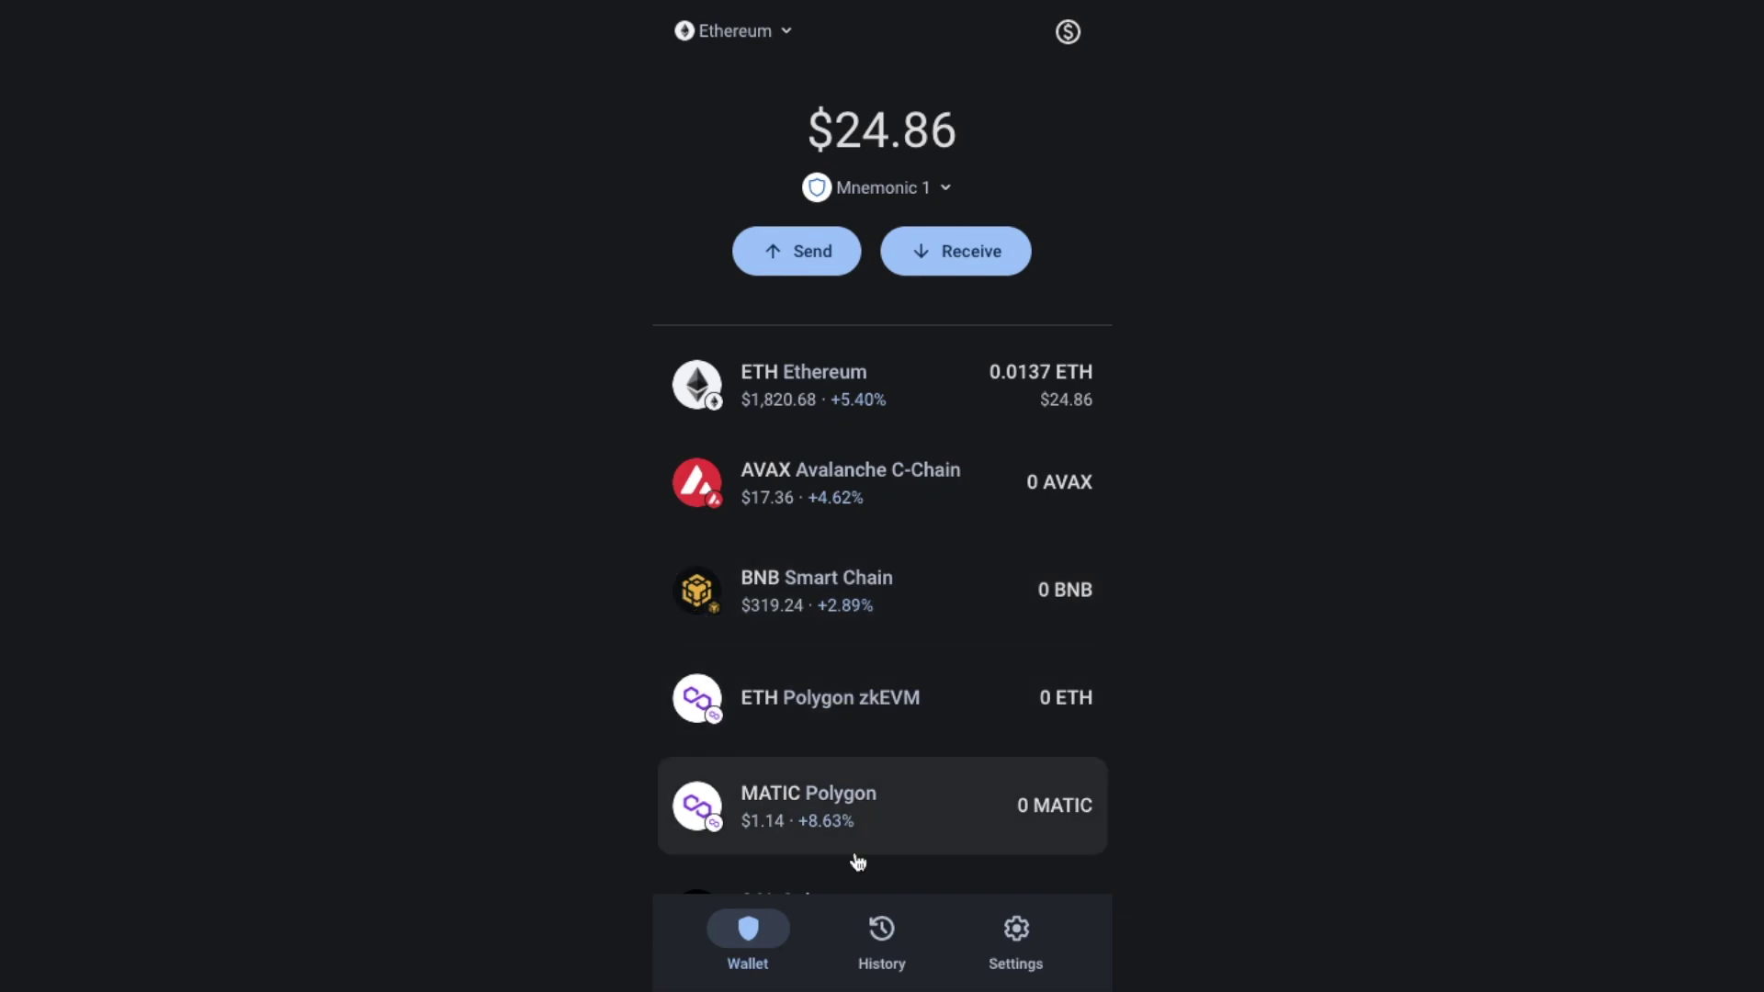
{"action": "left_click", "coordinate": [882, 937]}
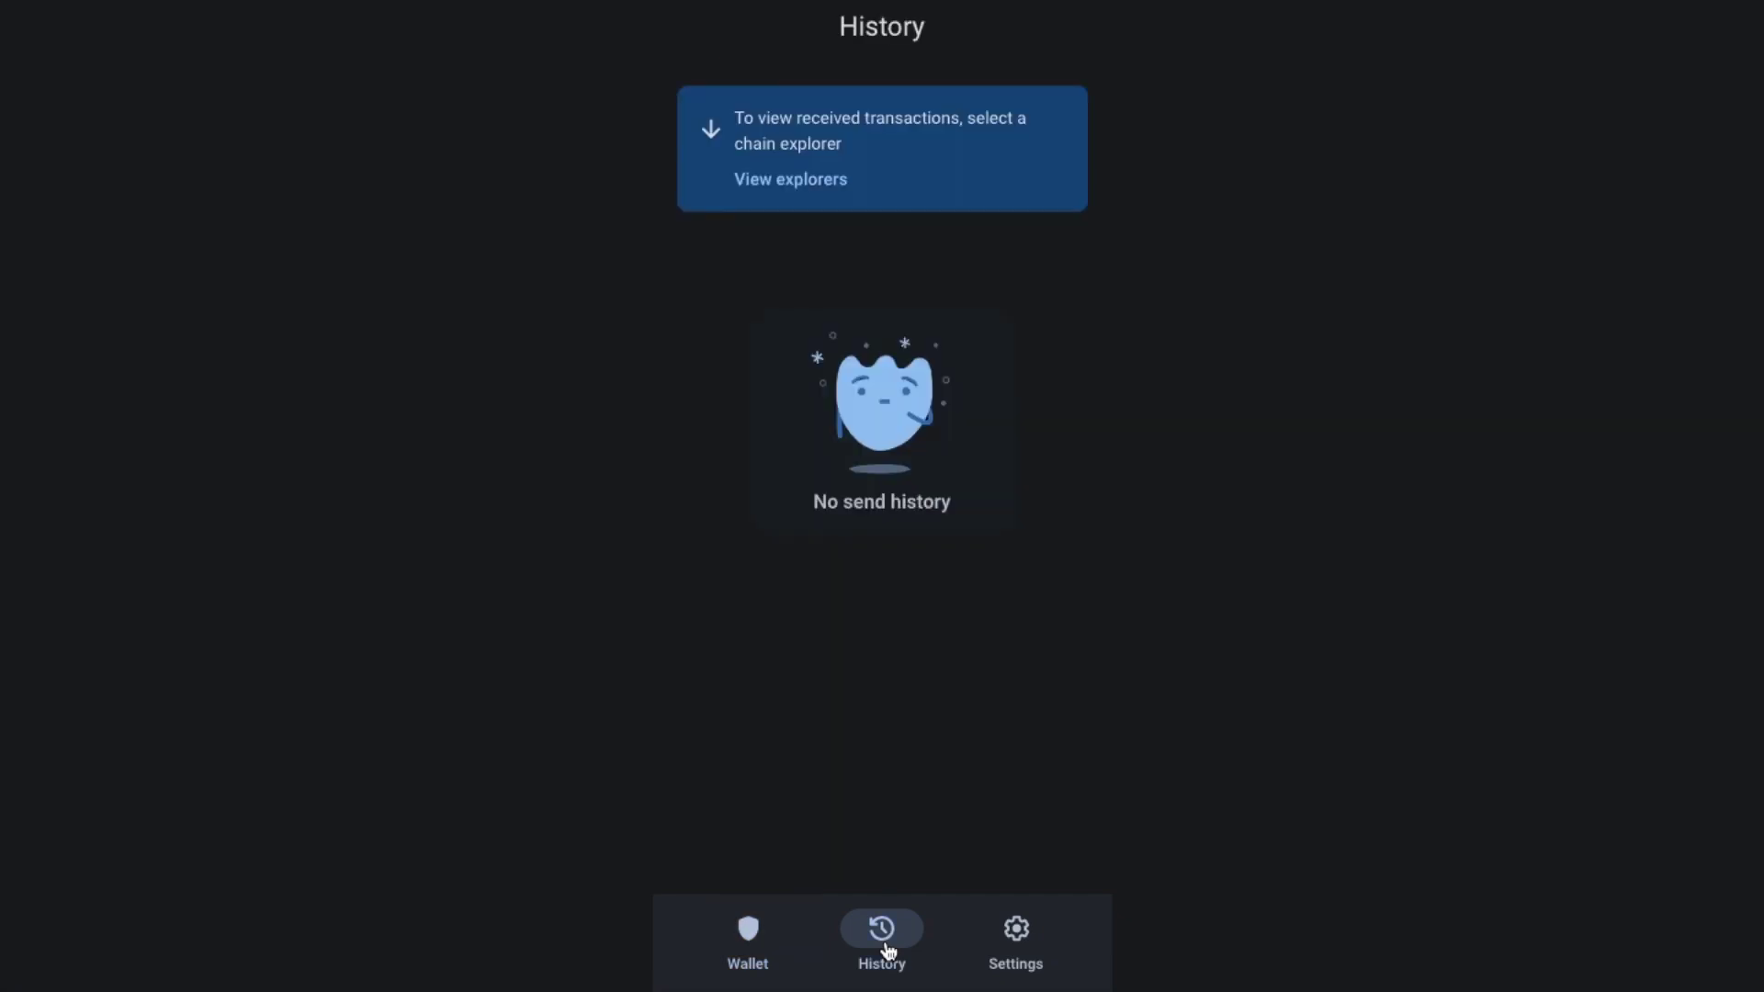
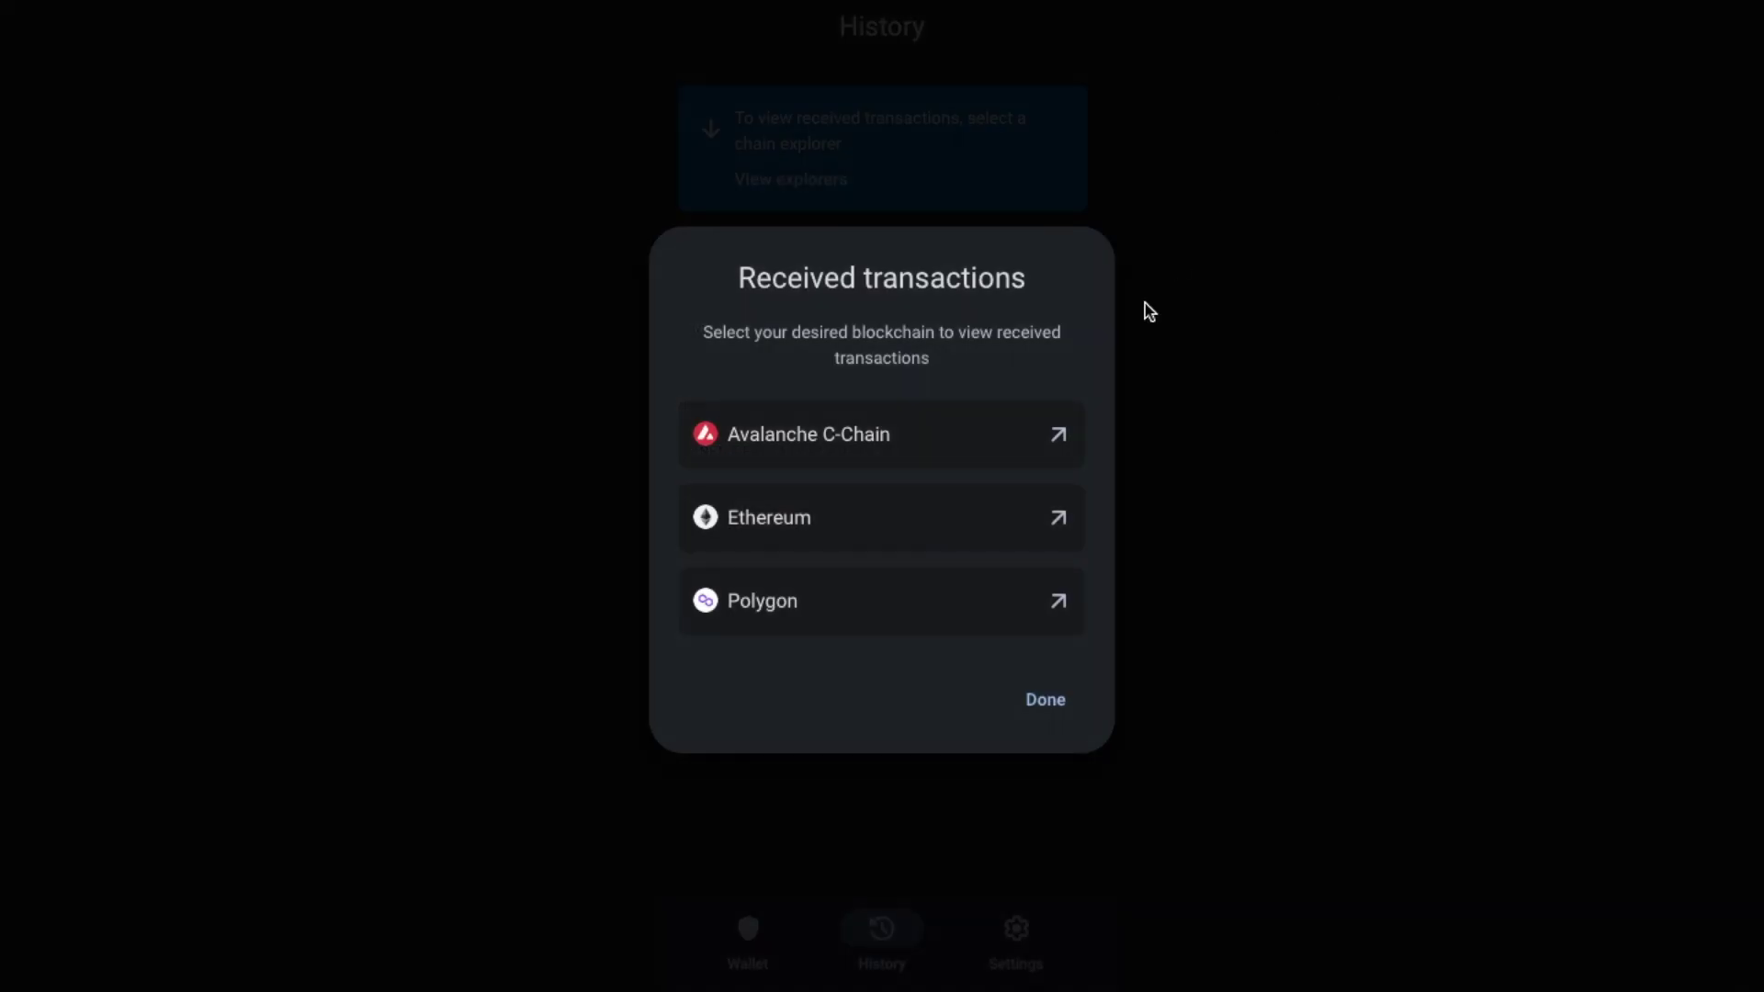
Close the received-transactions chain list and go to the wallet settings.
{"action": "left_click", "coordinate": [1043, 700]}
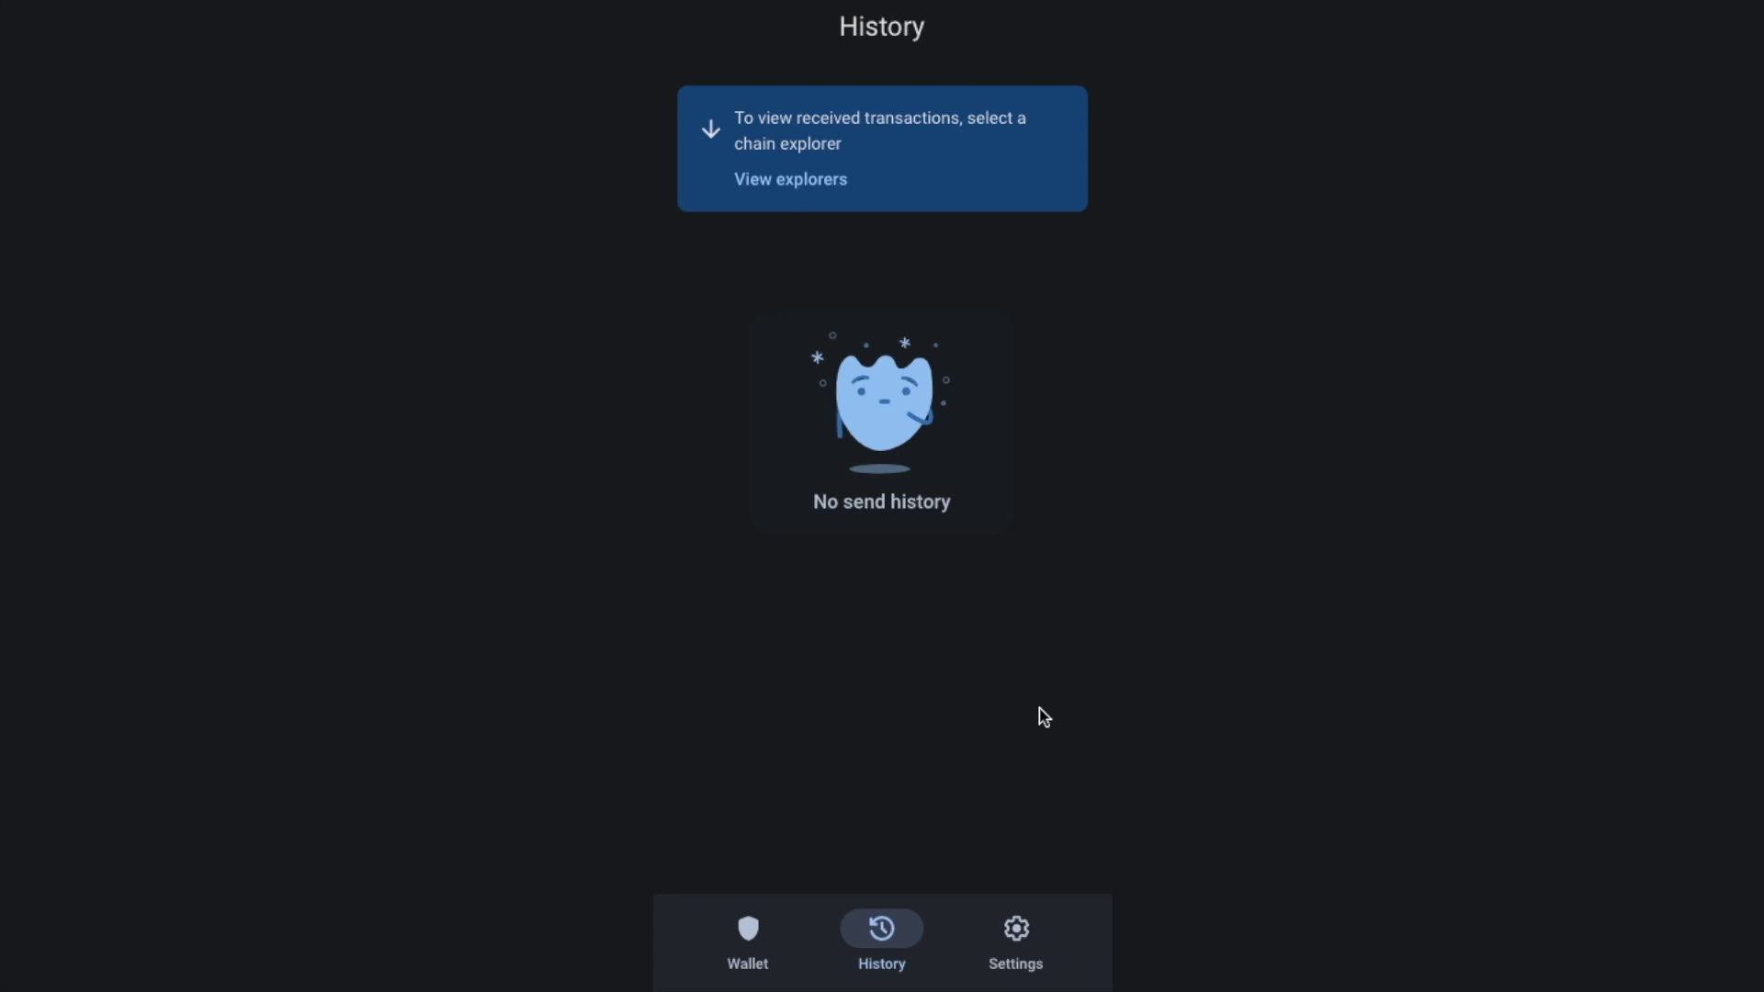
{"action": "left_click", "coordinate": [1014, 940]}
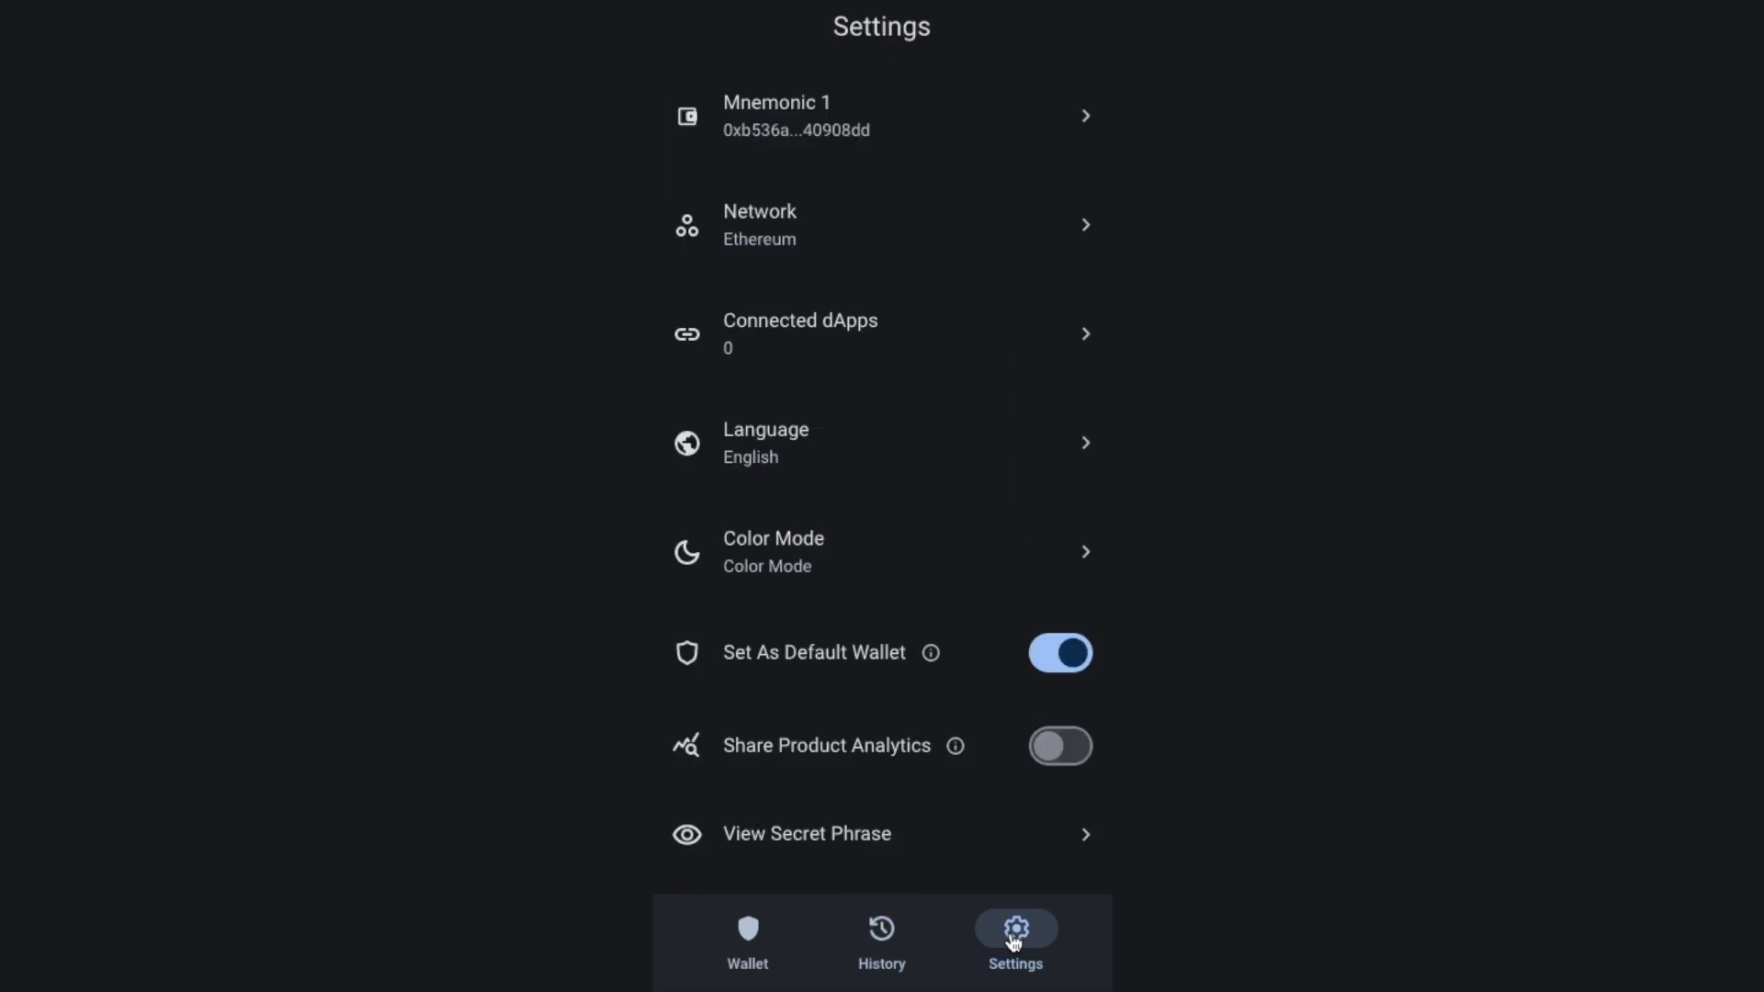
From the wallet list, add a new wallet and choose importing with a secret phrase.
{"action": "left_click", "coordinate": [1027, 145]}
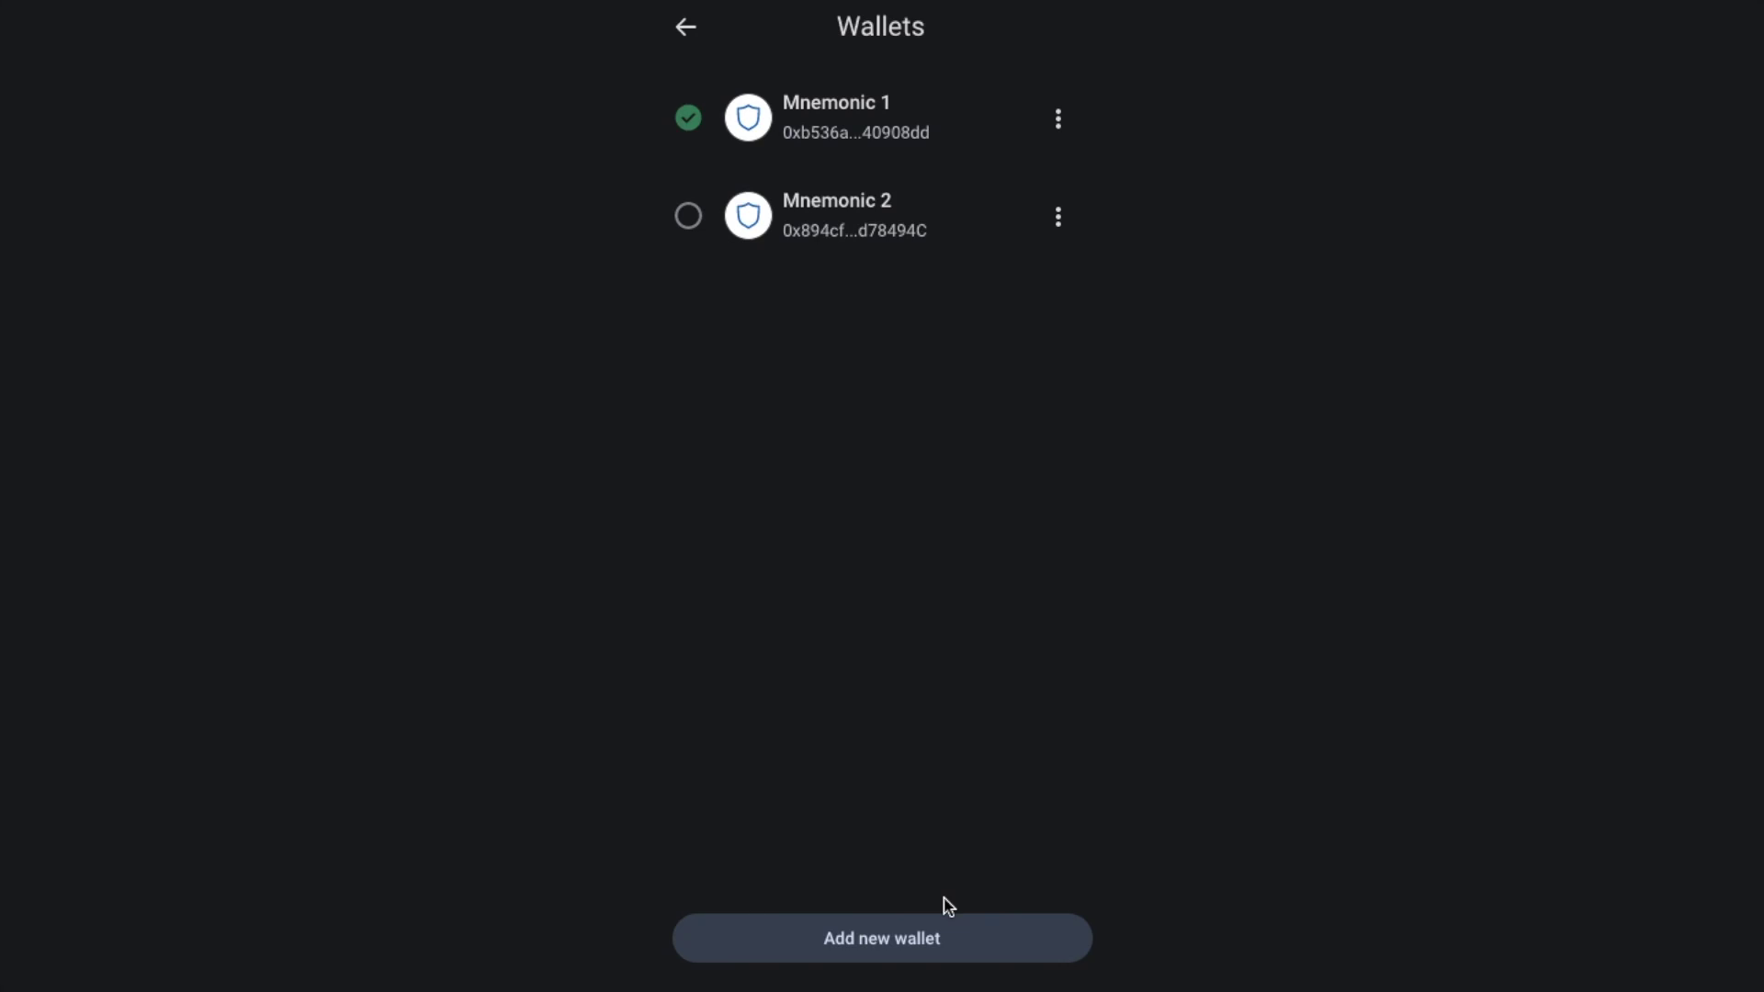
{"action": "left_click", "coordinate": [946, 948]}
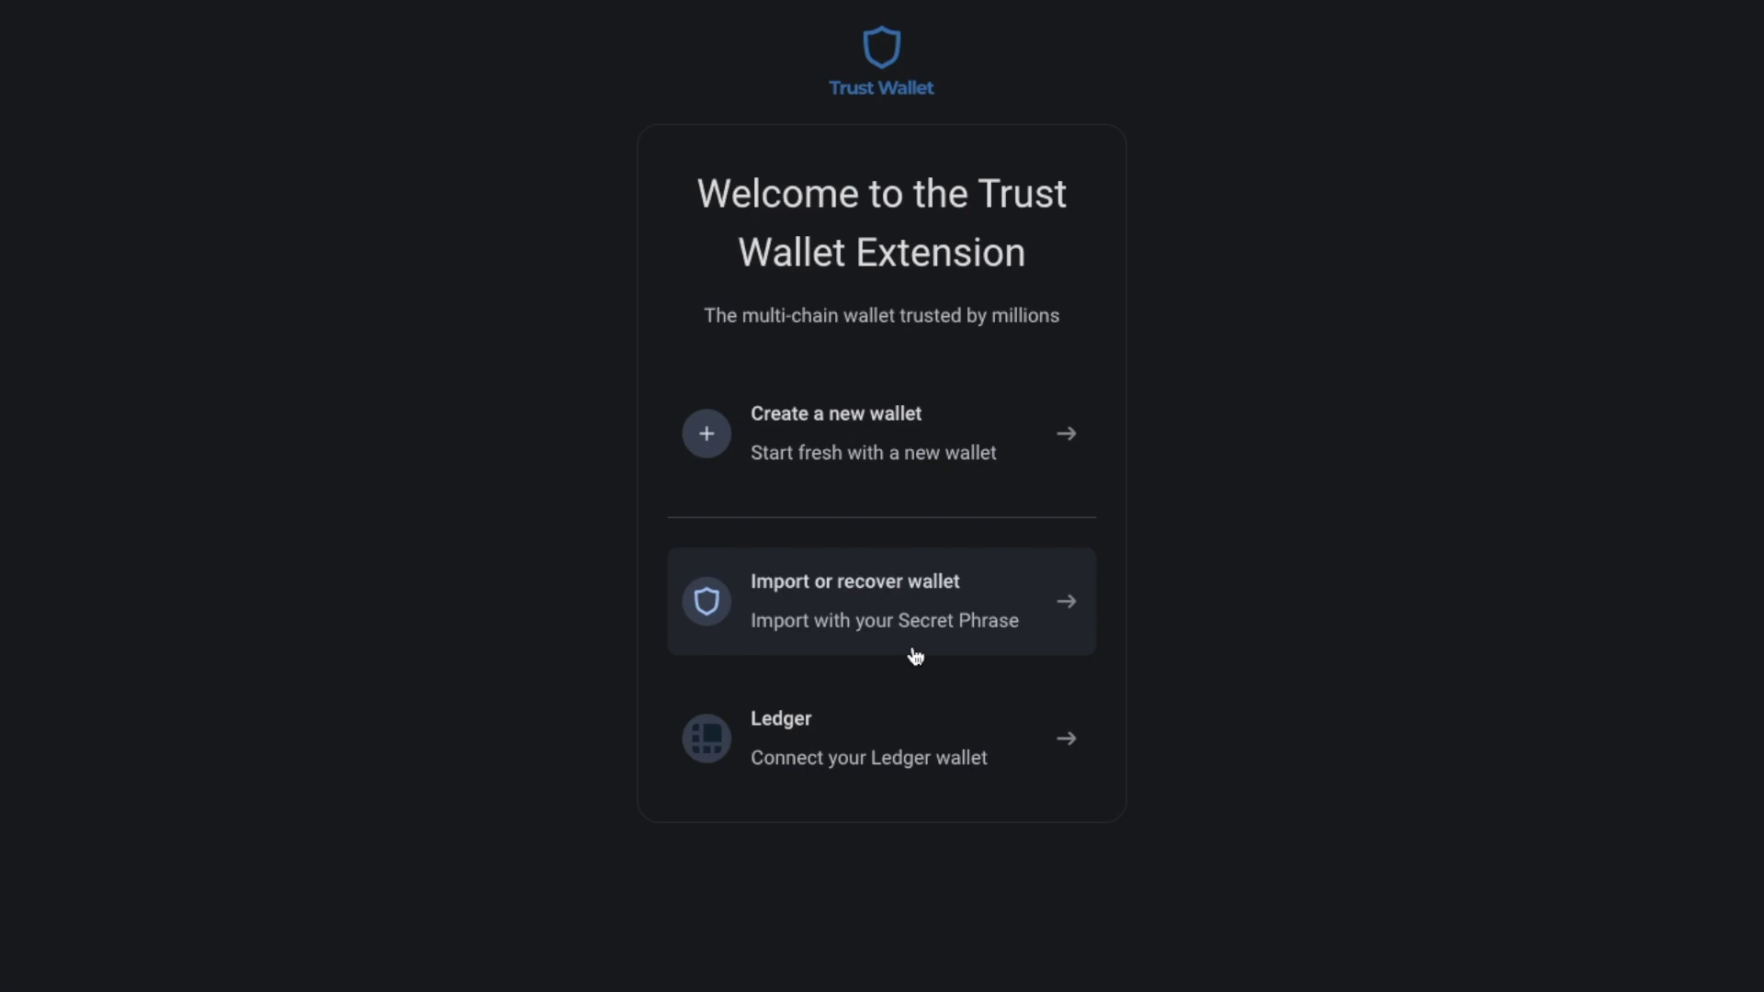
{"action": "left_click", "coordinate": [951, 652]}
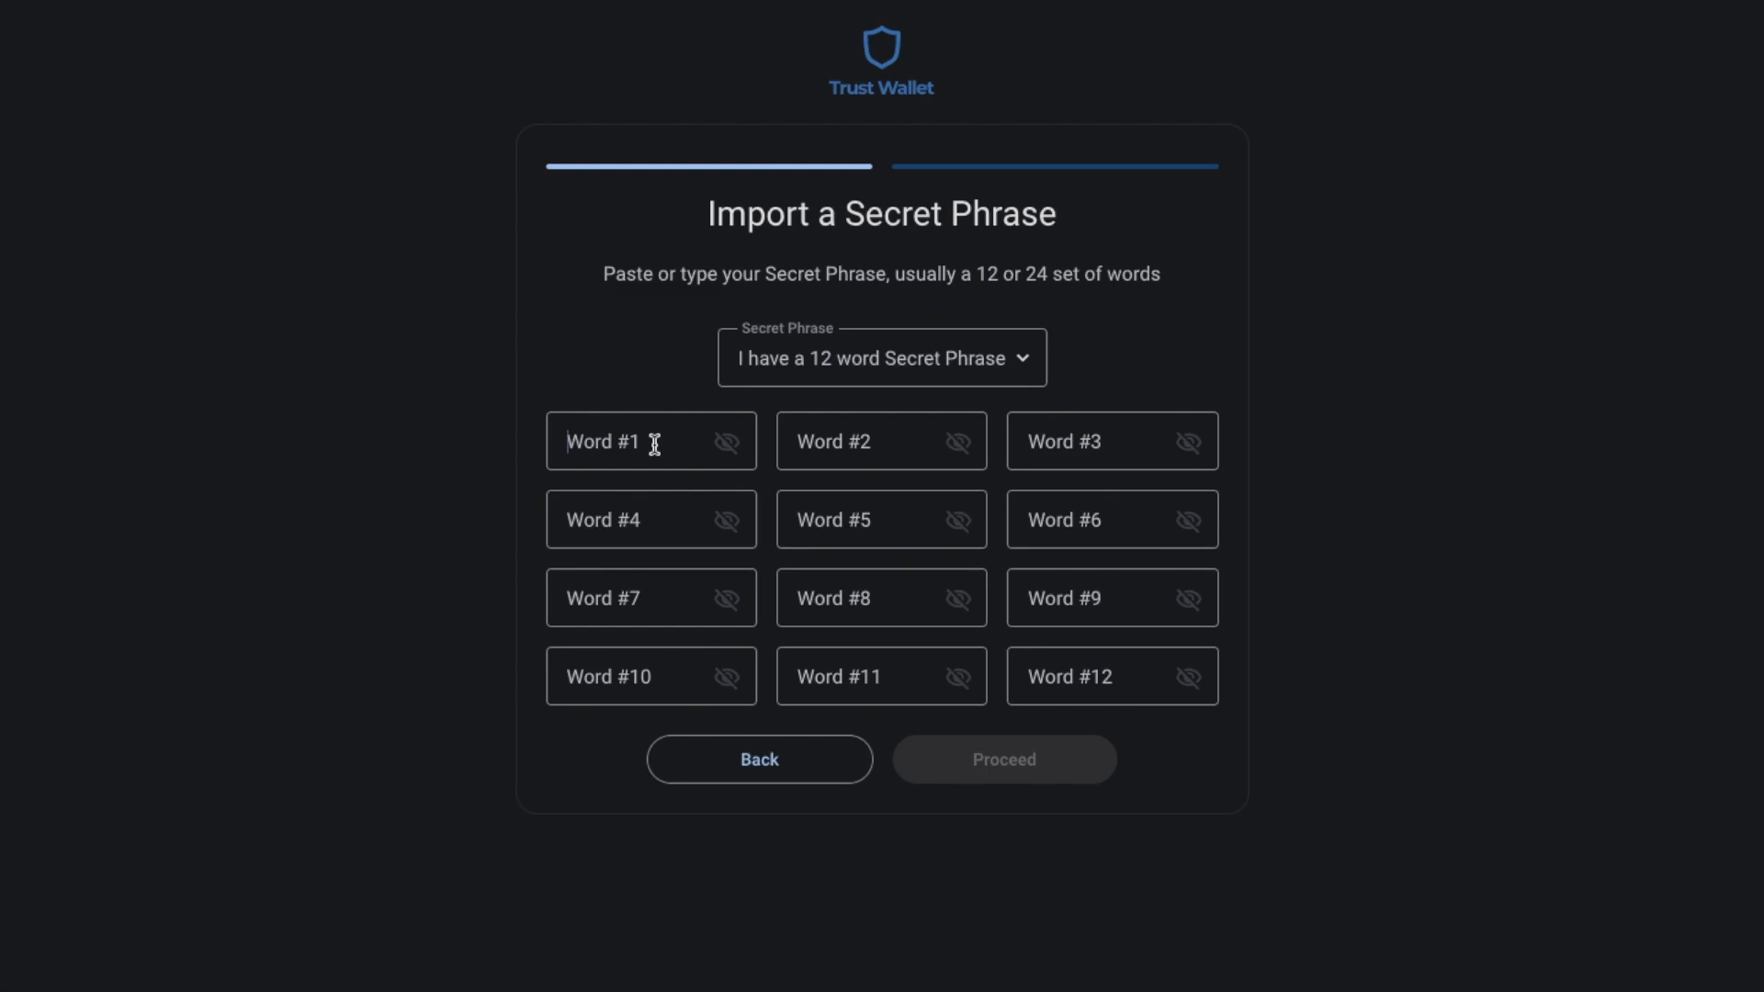
{"action": "left_click", "coordinate": [758, 777]}
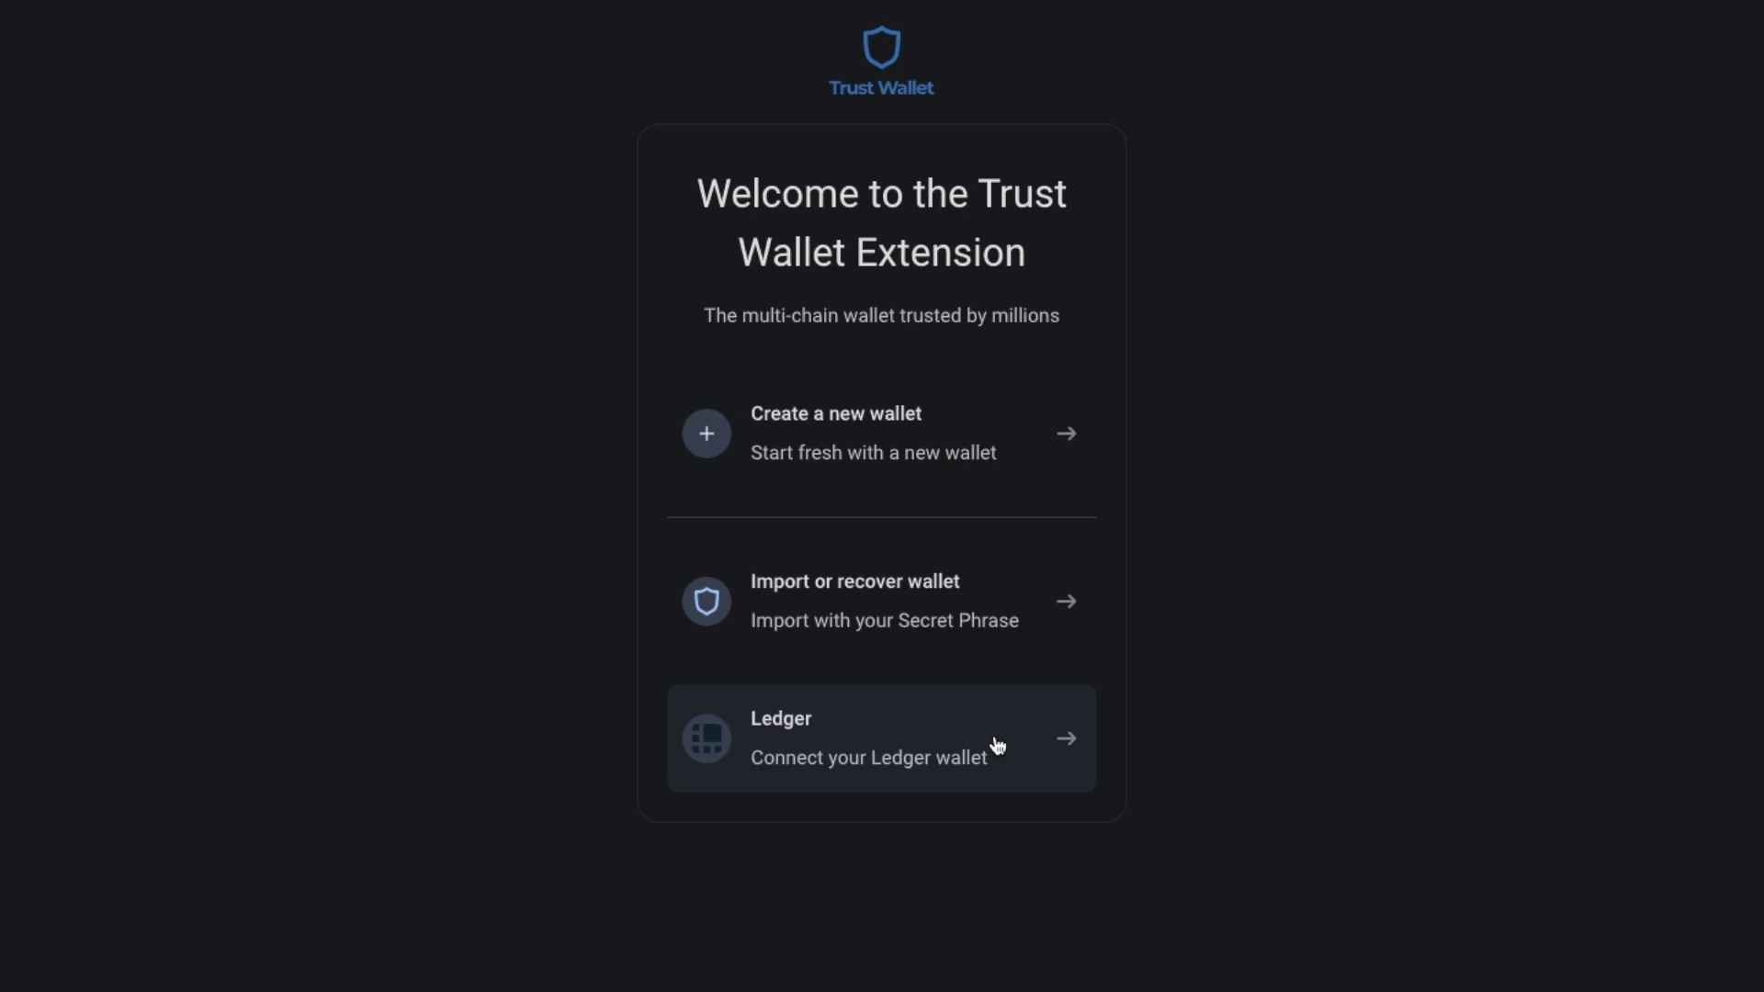
{"action": "left_click", "coordinate": [998, 745]}
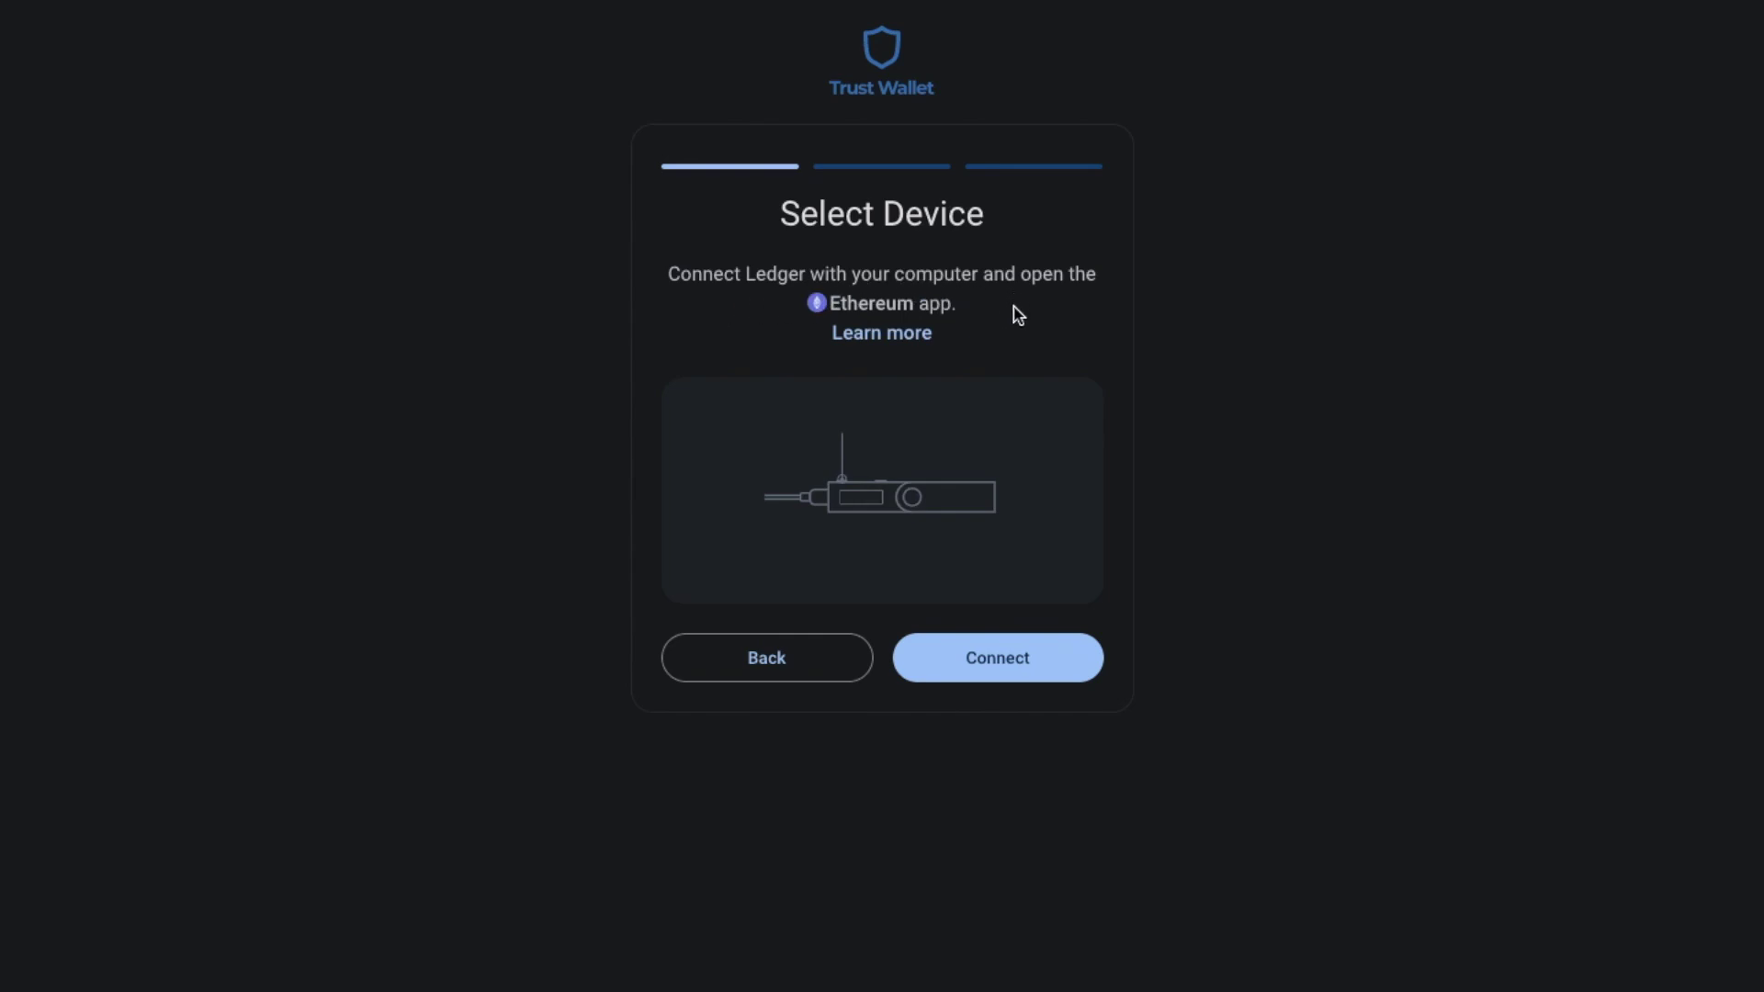
Connect the Ledger Nano X and add its first Ethereum address as a hardware wallet.
{"action": "left_click", "coordinate": [1019, 658]}
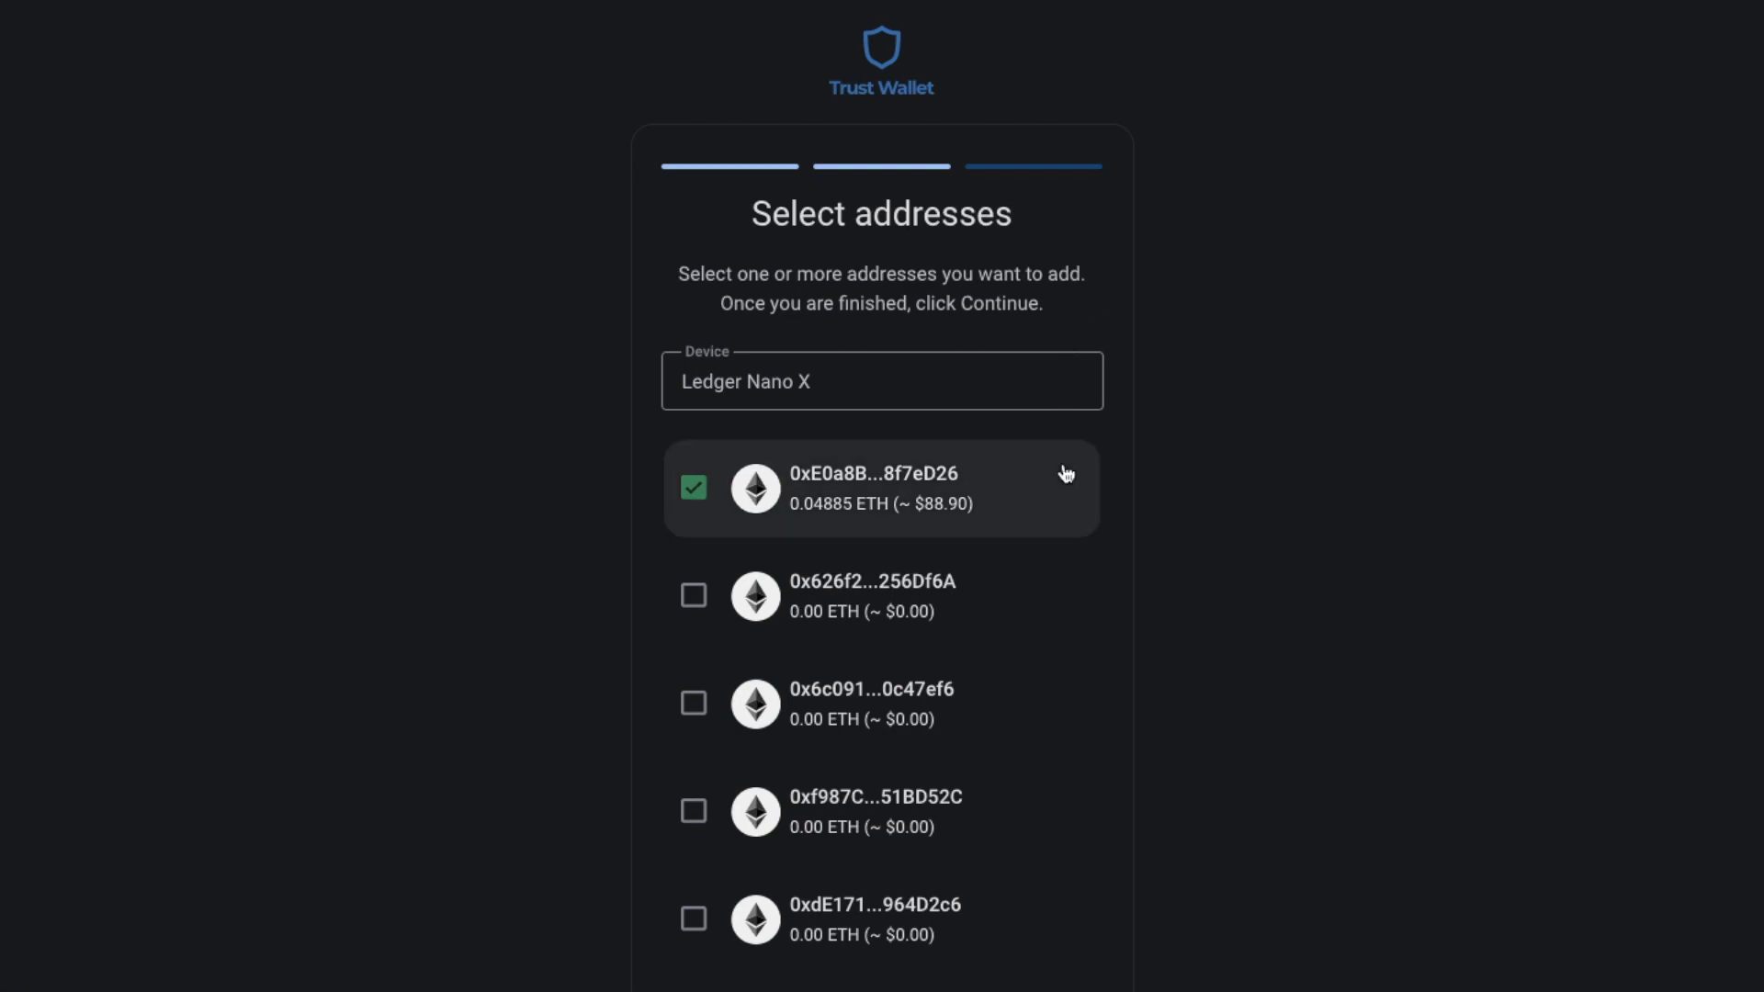
{"action": "scroll", "coordinate": [1059, 563], "scroll_direction": "down", "scroll_amount": 2}
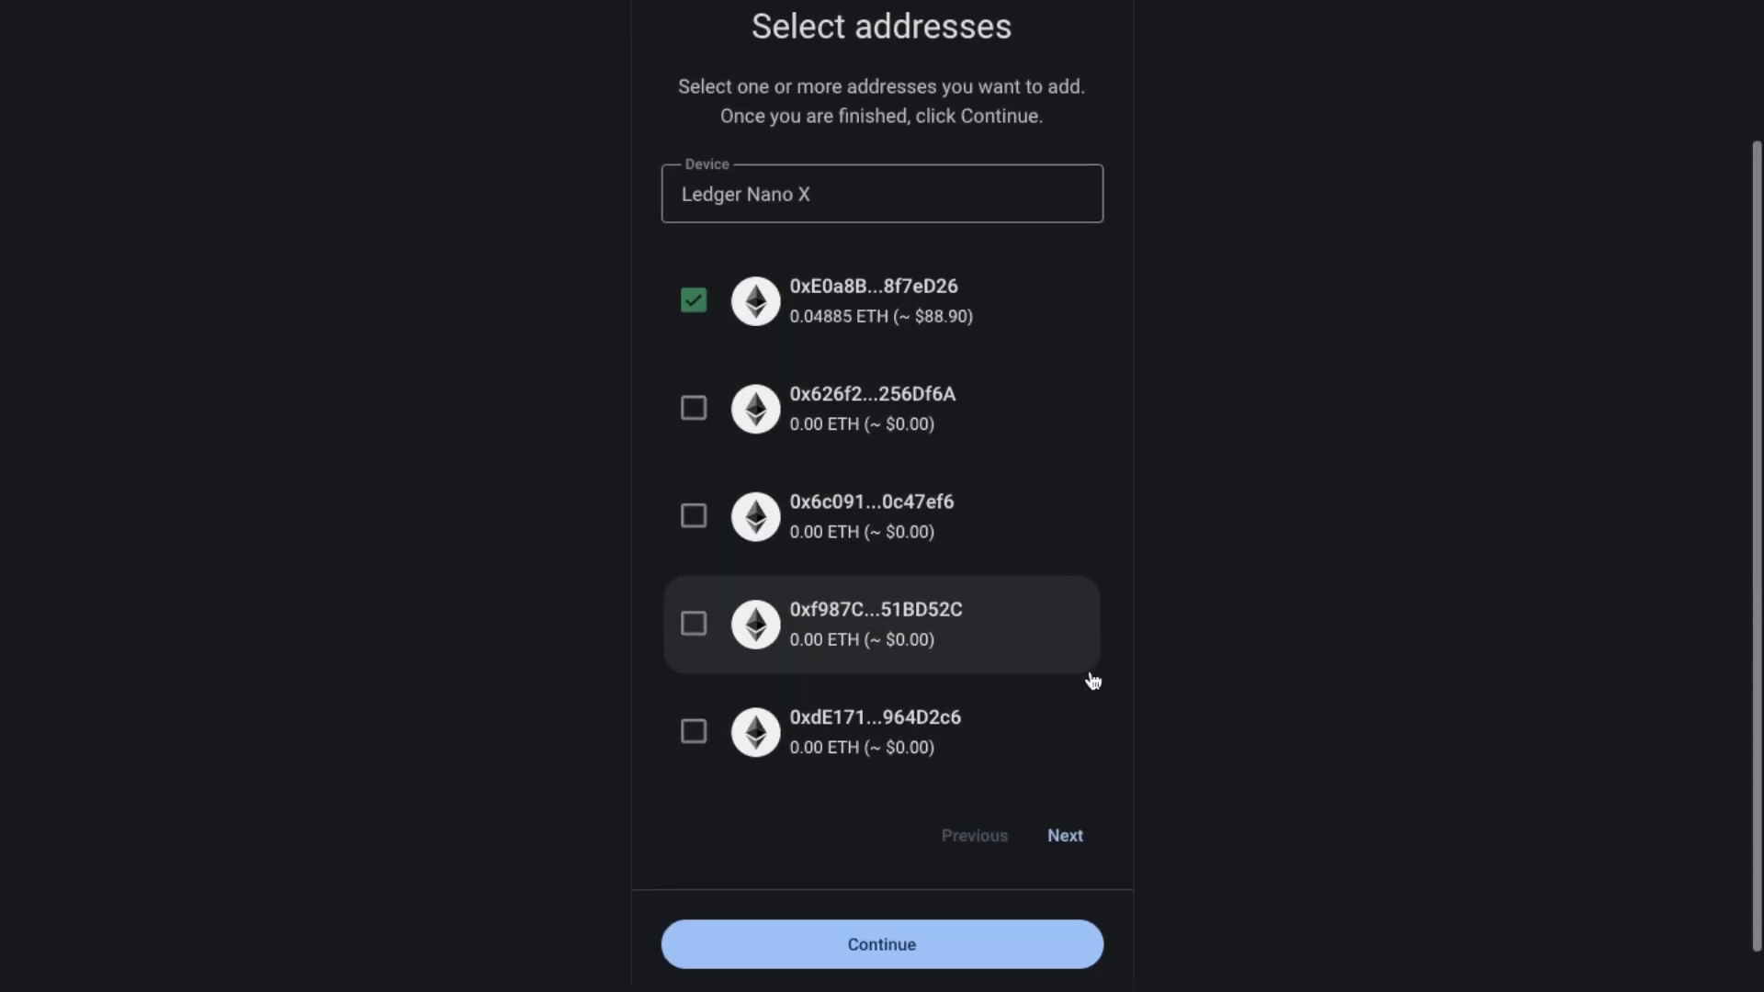
{"action": "left_click", "coordinate": [1065, 835]}
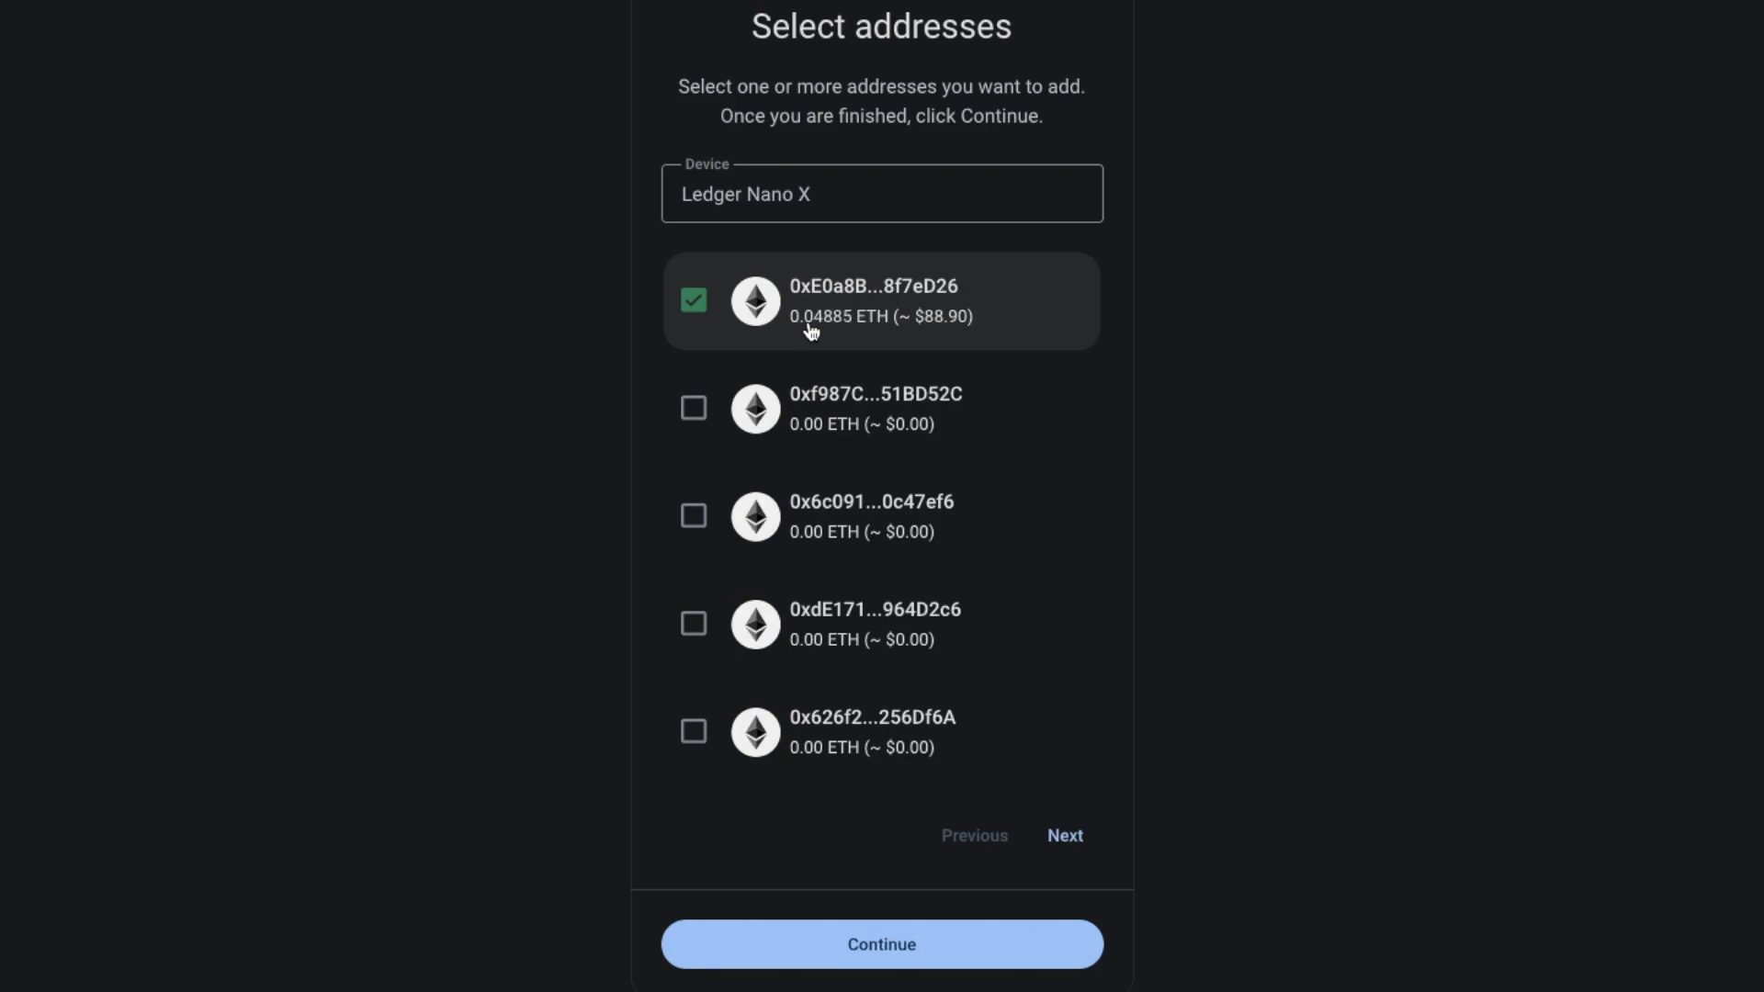
{"action": "left_click", "coordinate": [1065, 955]}
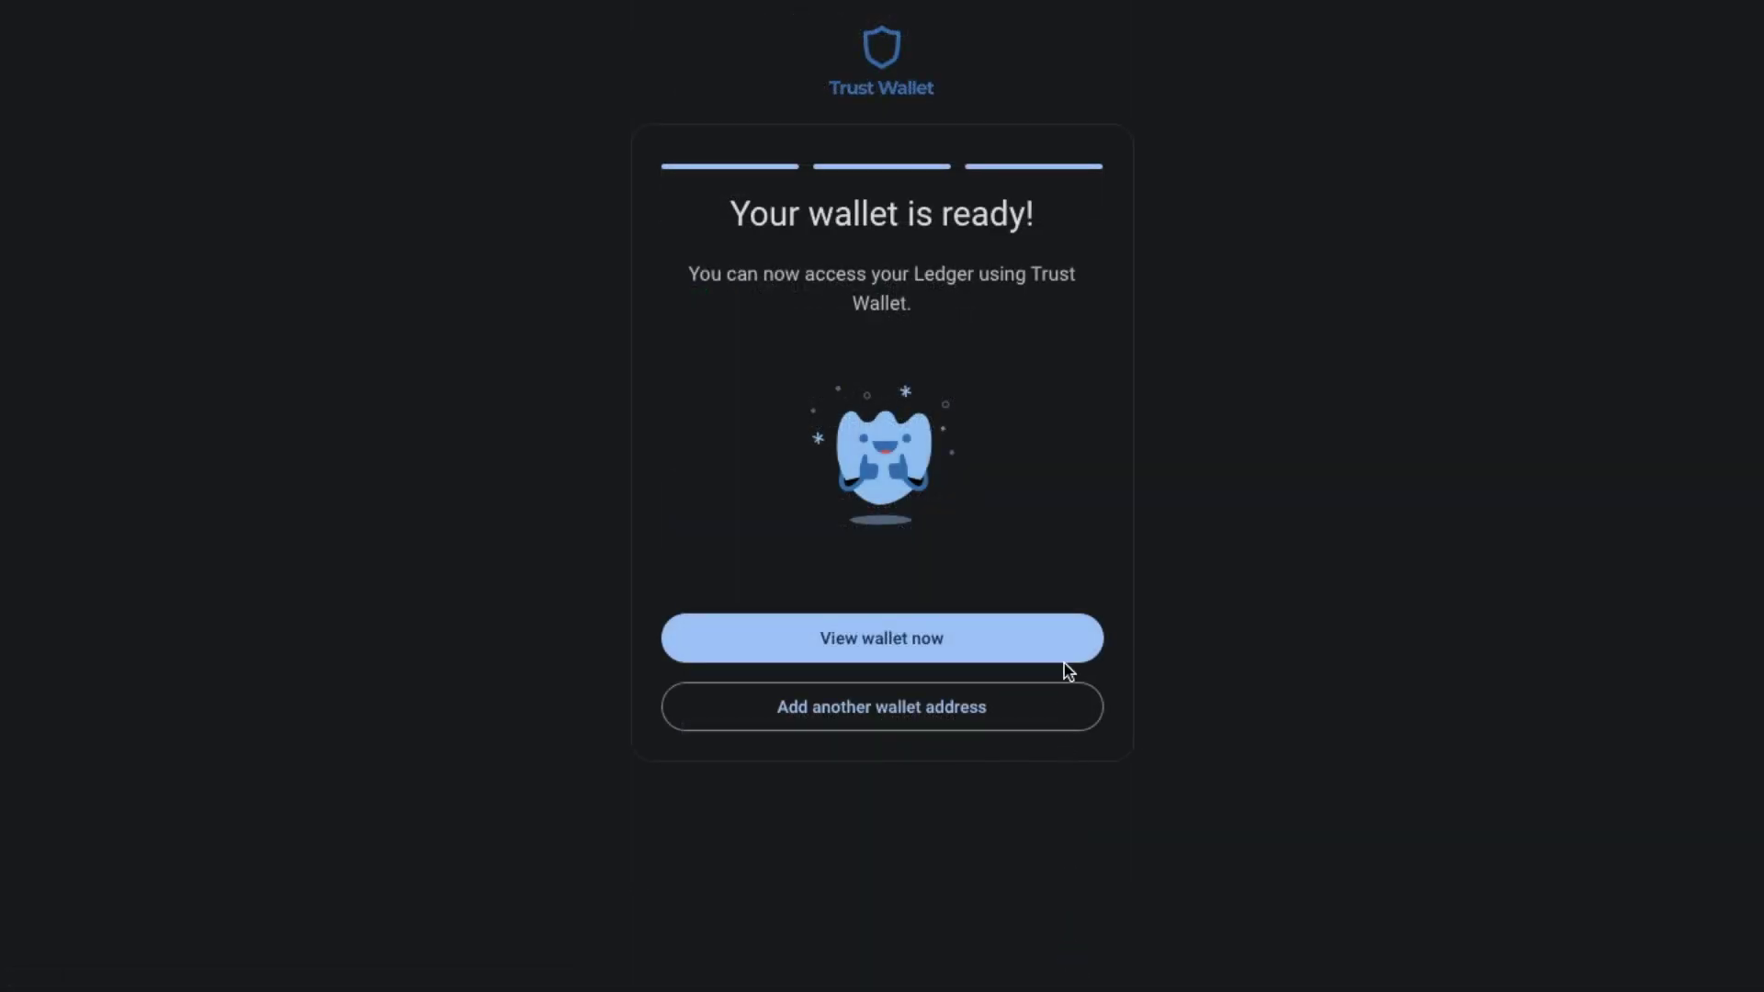
{"action": "left_click", "coordinate": [998, 645]}
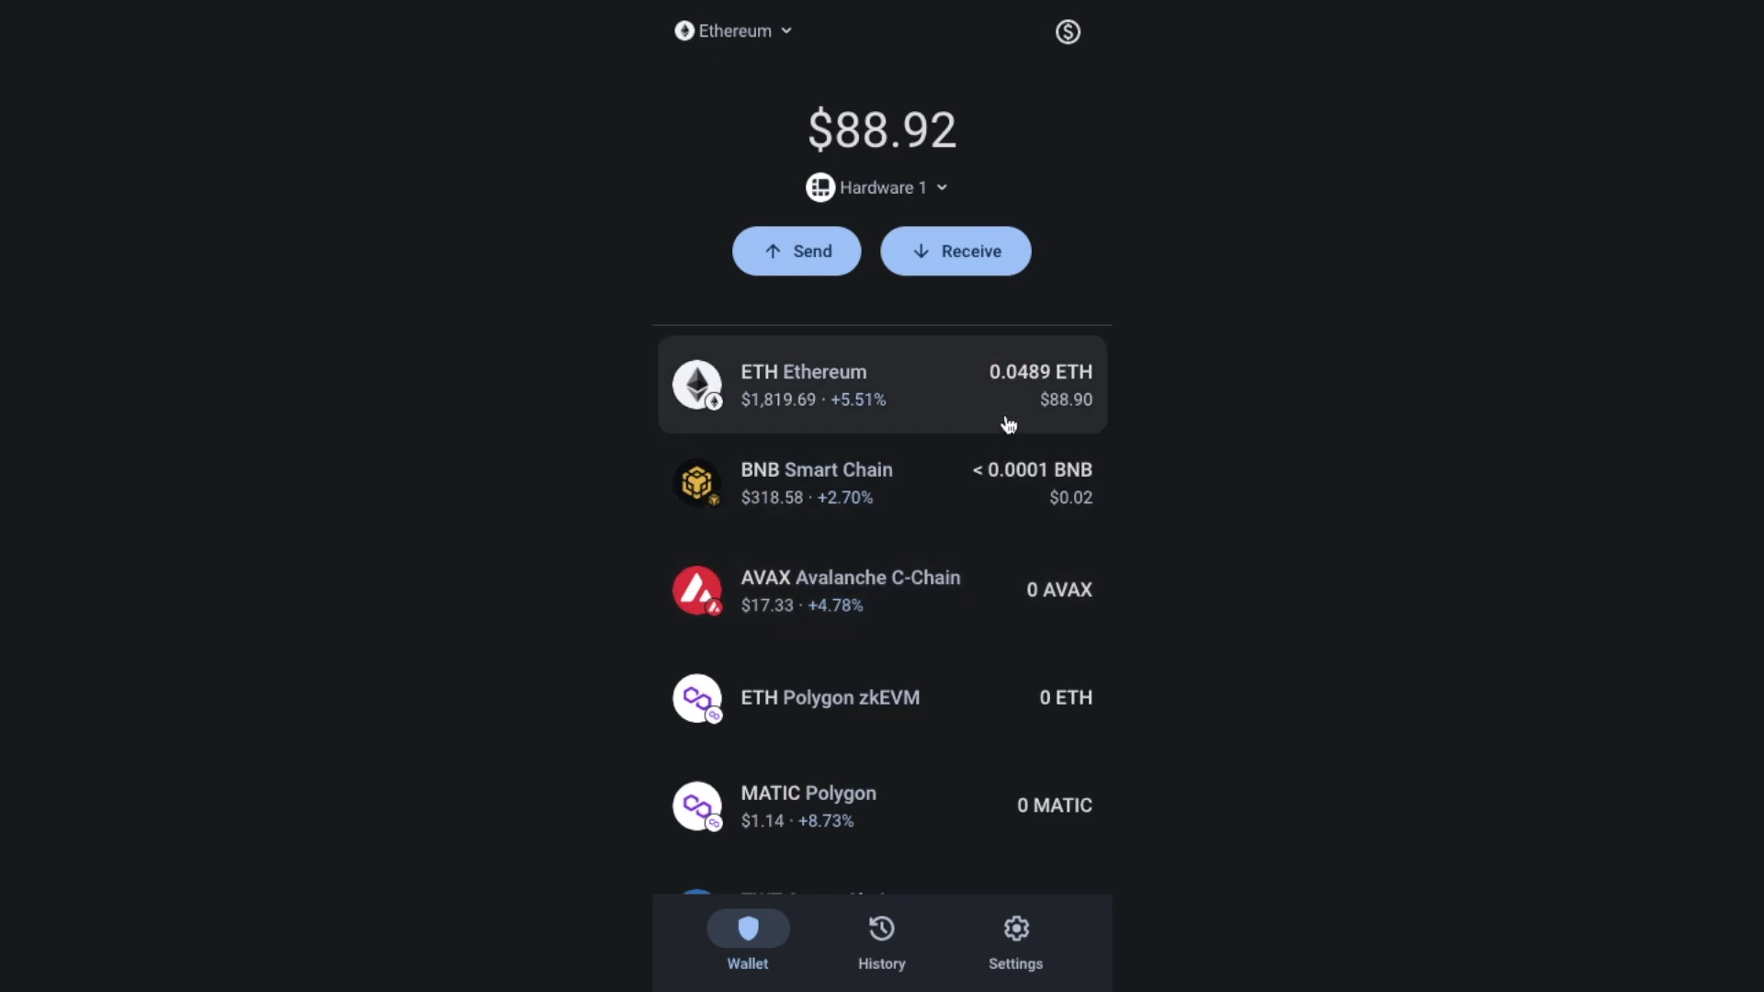
Review Hardware 1's token balances, about $88.92 in total, then open Manage Tokens.
{"action": "scroll", "coordinate": [988, 606], "scroll_direction": "down", "scroll_amount": 1}
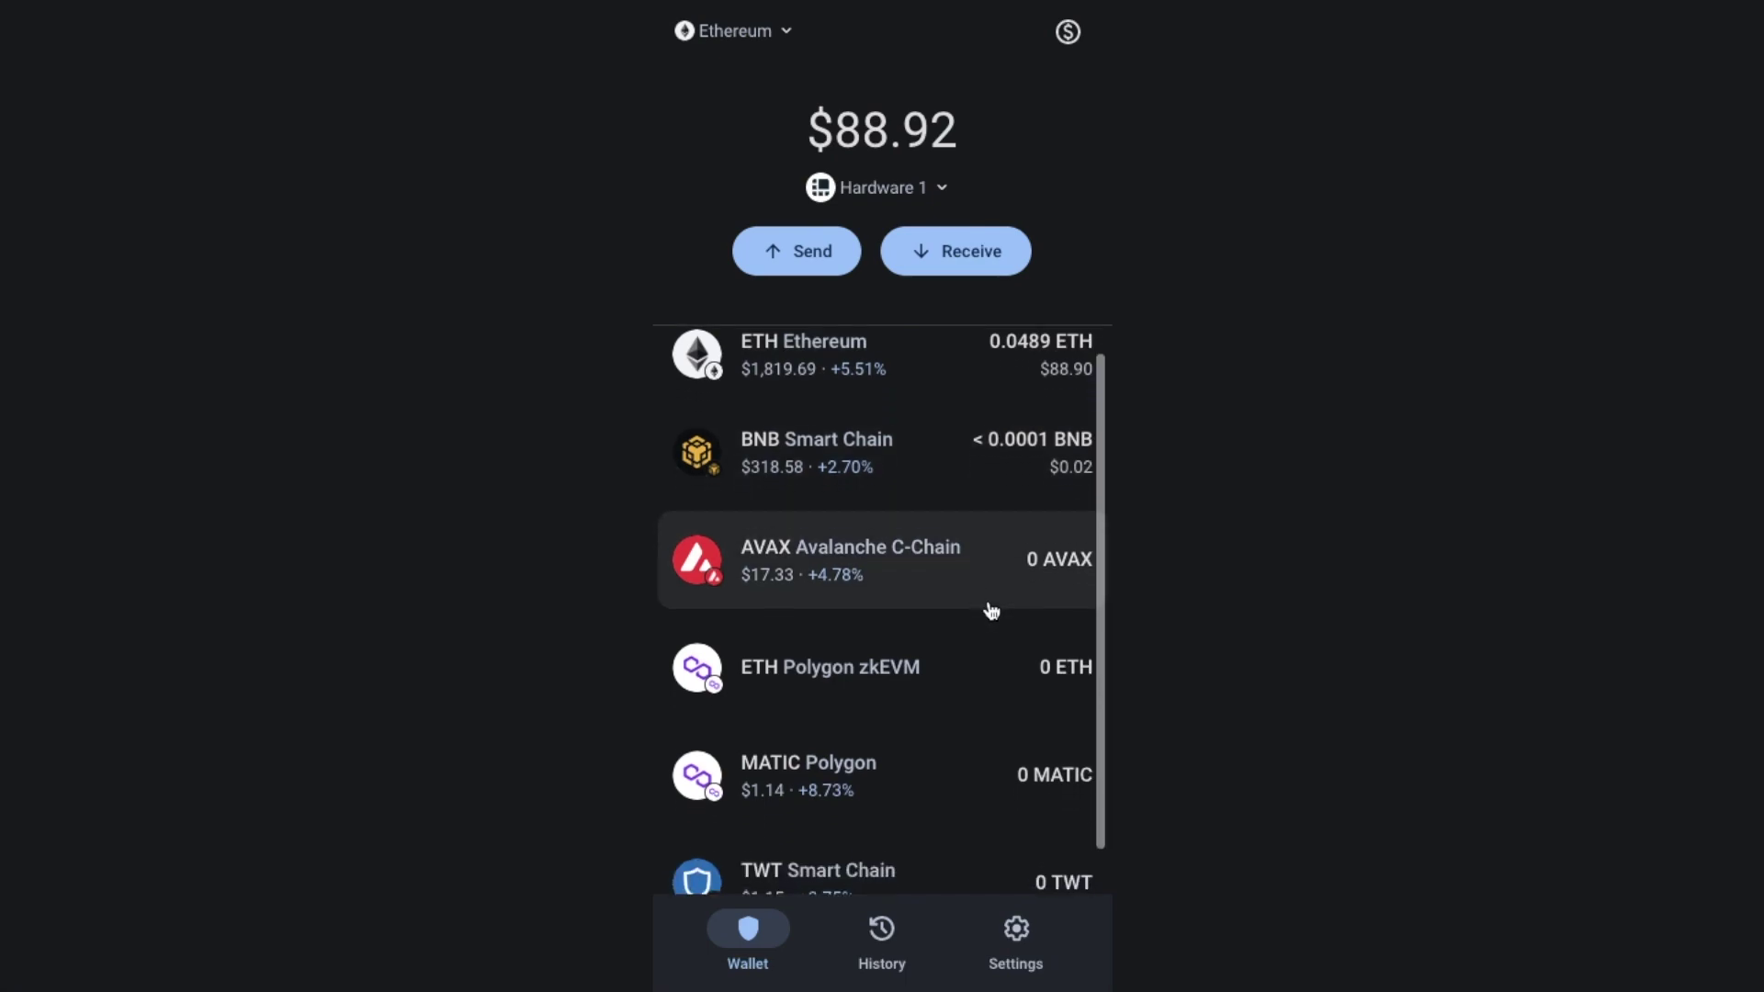
{"action": "scroll", "coordinate": [991, 611], "scroll_direction": "up", "scroll_amount": 1}
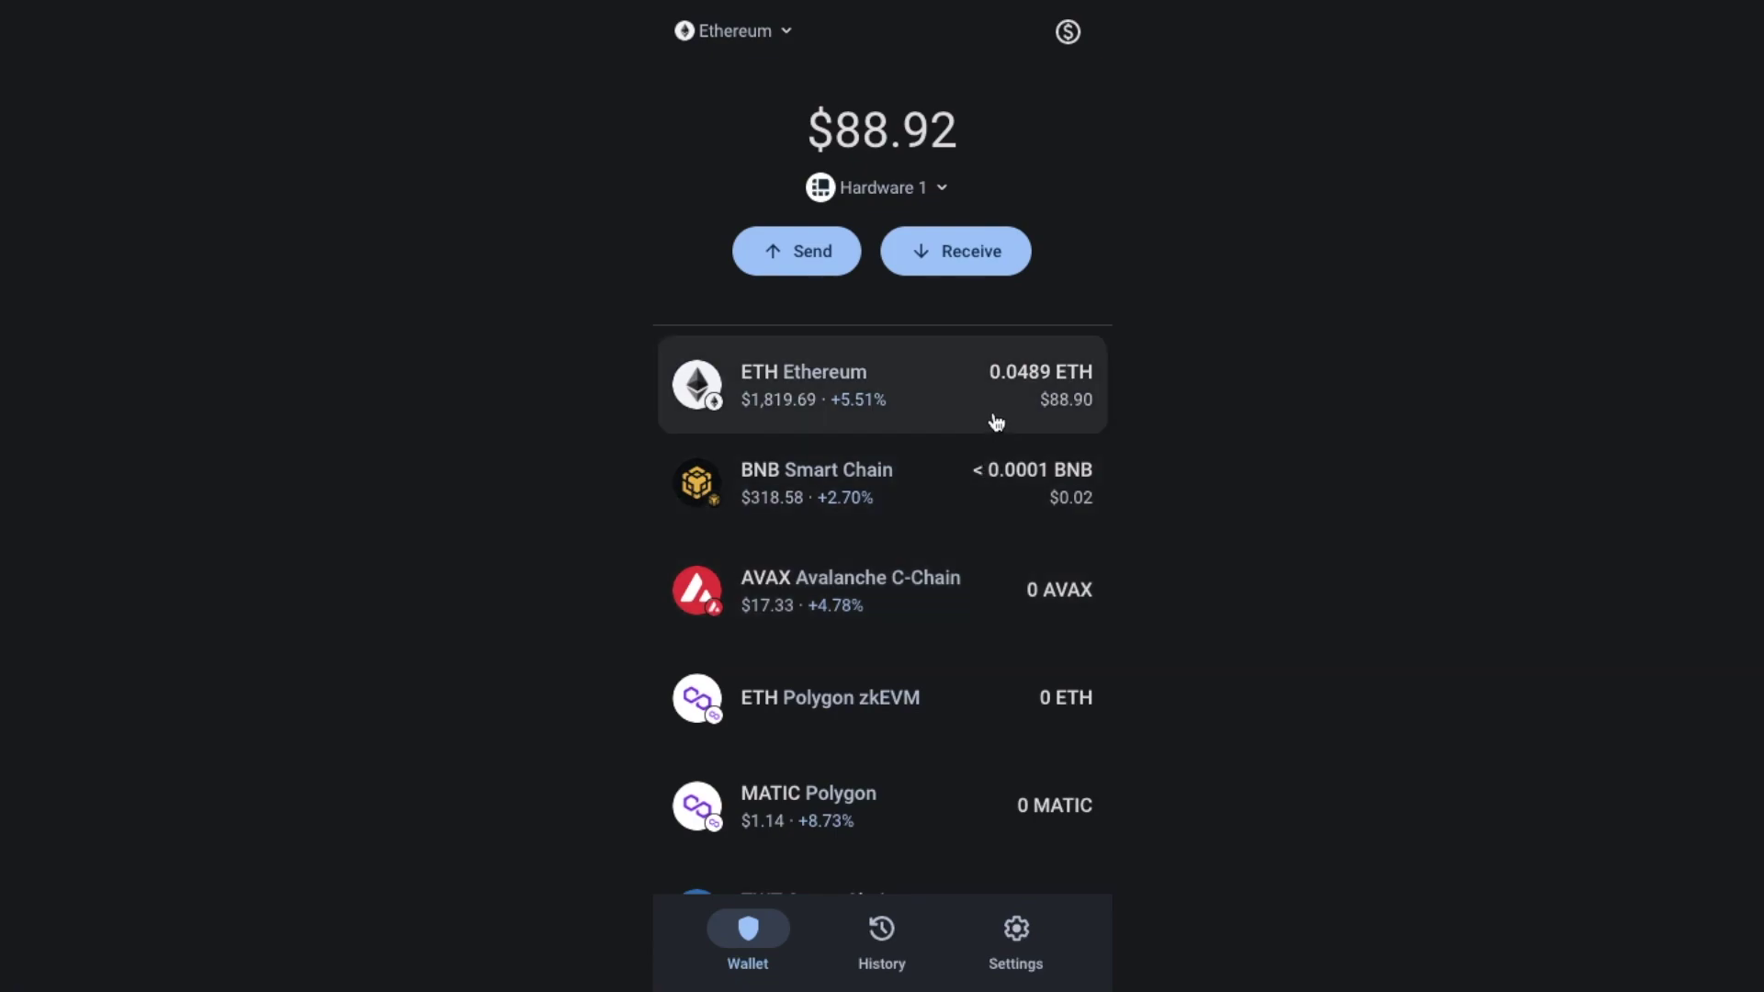
{"action": "left_click", "coordinate": [1067, 35]}
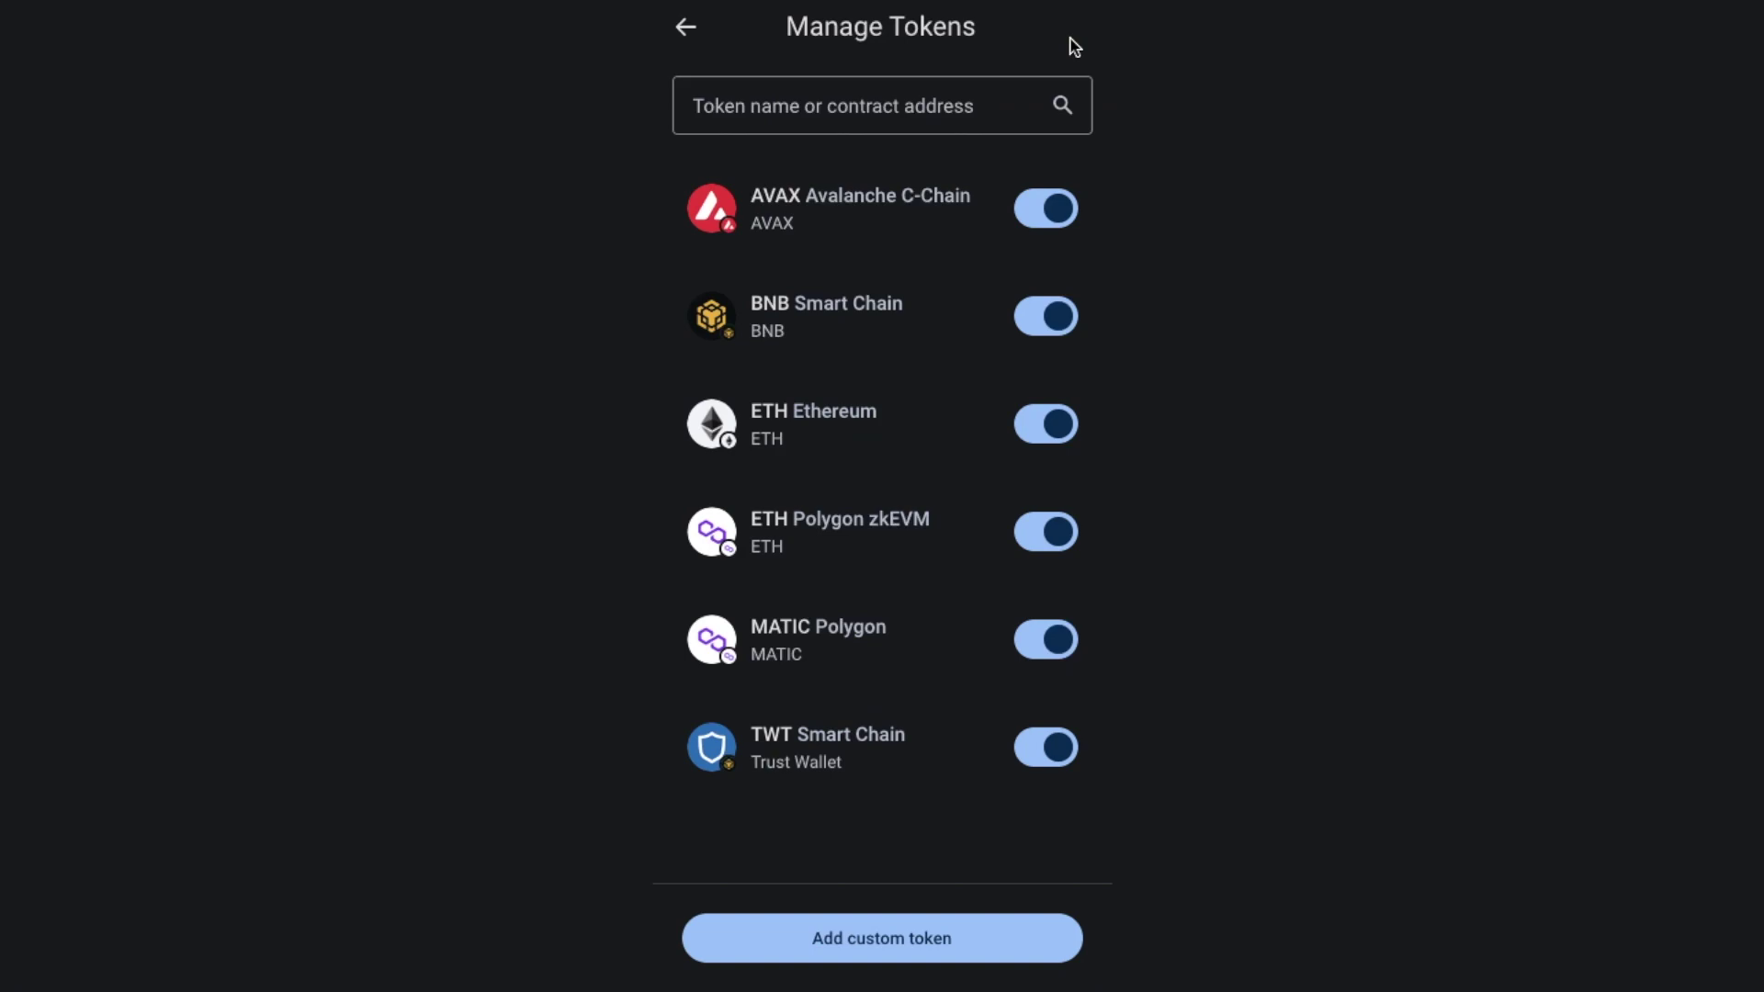
Search 'DAI', enable DAI Ethereum (9.5 DAI), and open its token page.
{"action": "type", "text": "DAI"}
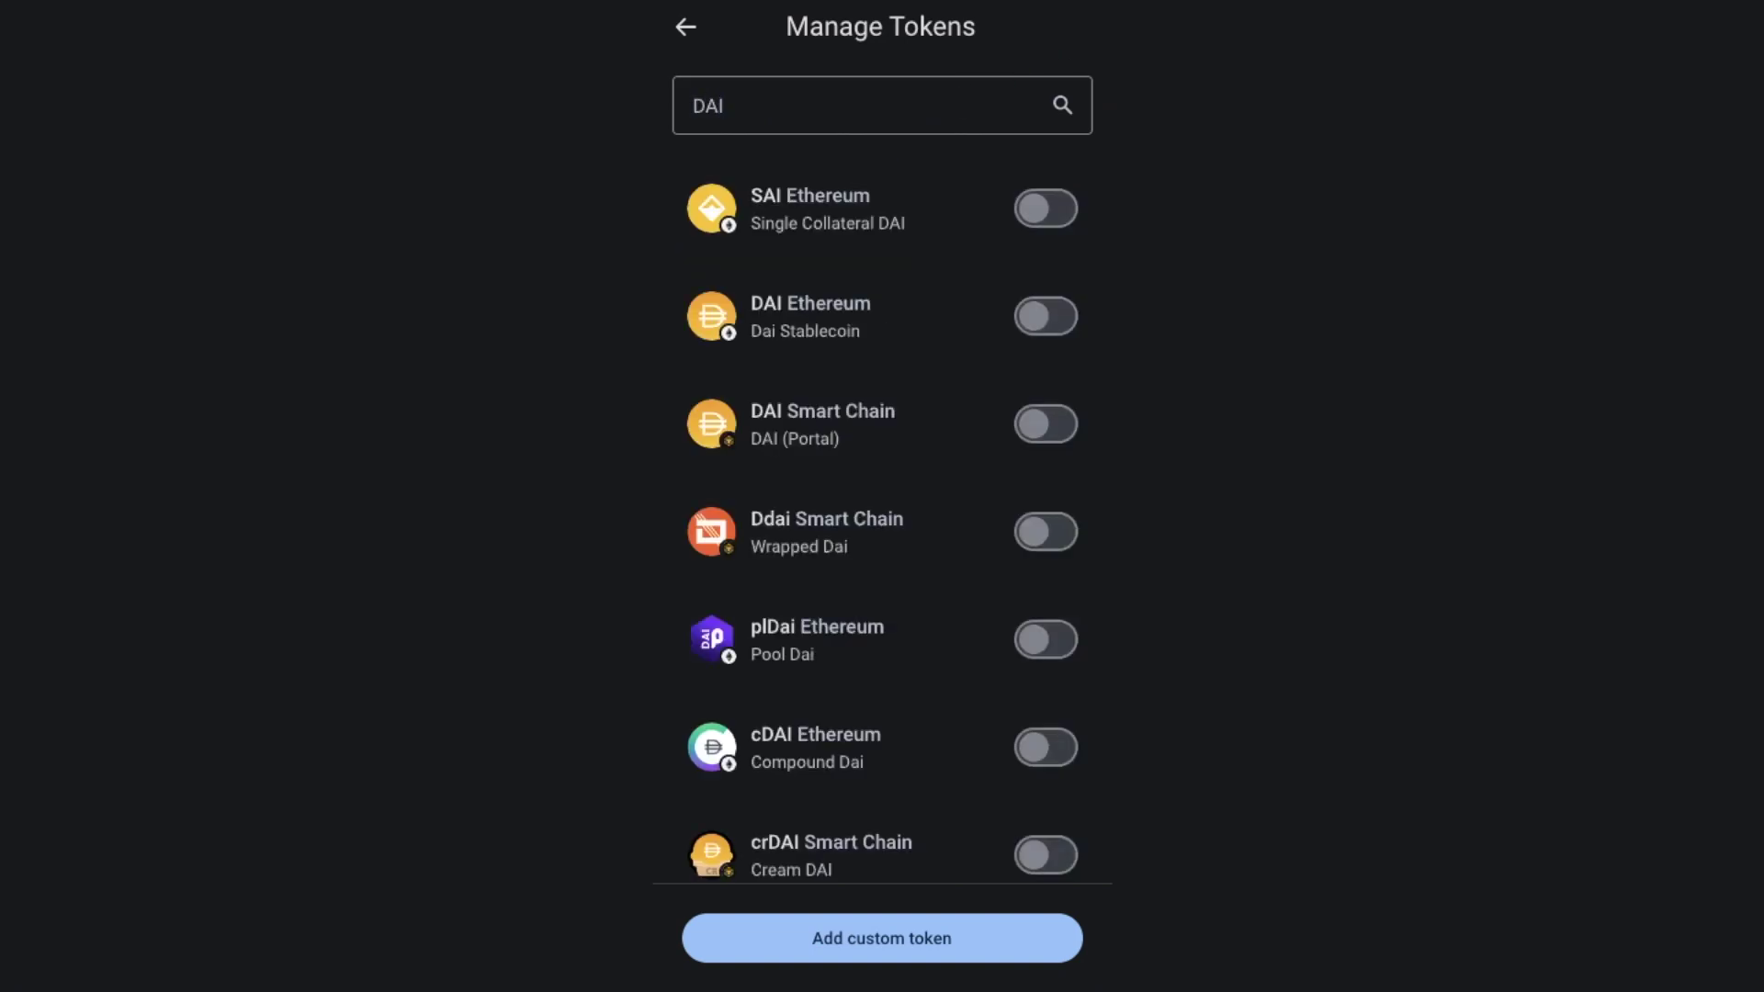
{"action": "left_click", "coordinate": [1059, 315]}
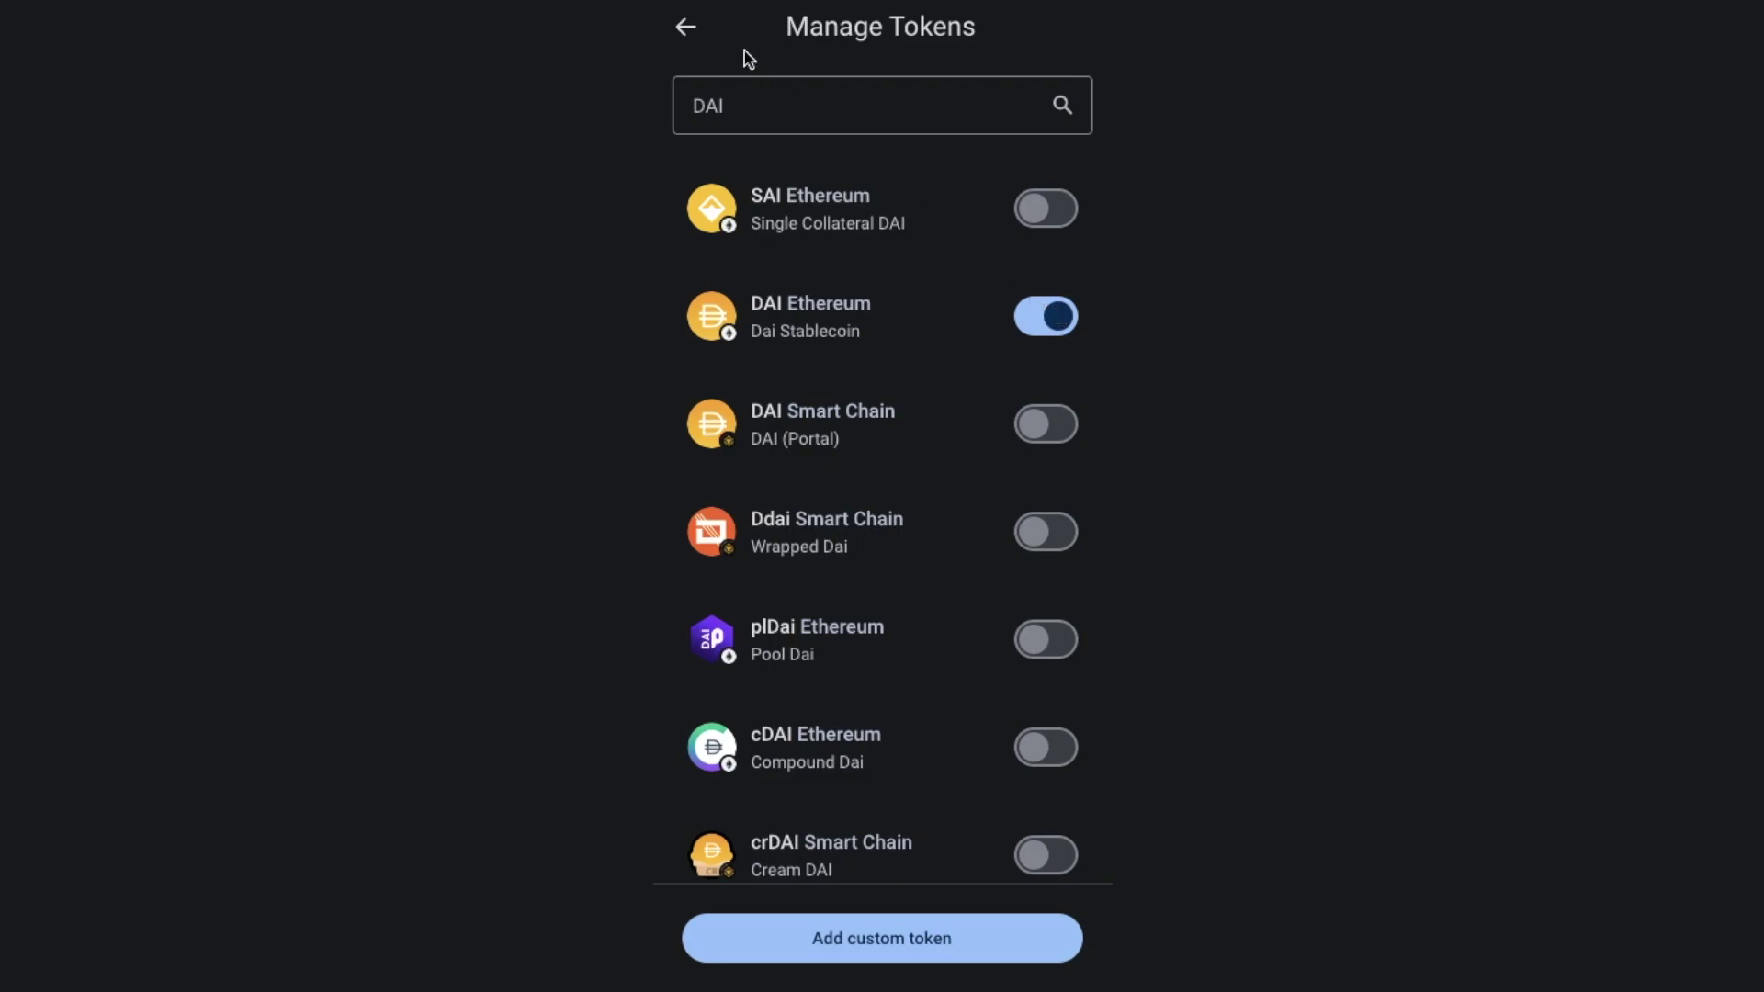
{"action": "left_click", "coordinate": [682, 30]}
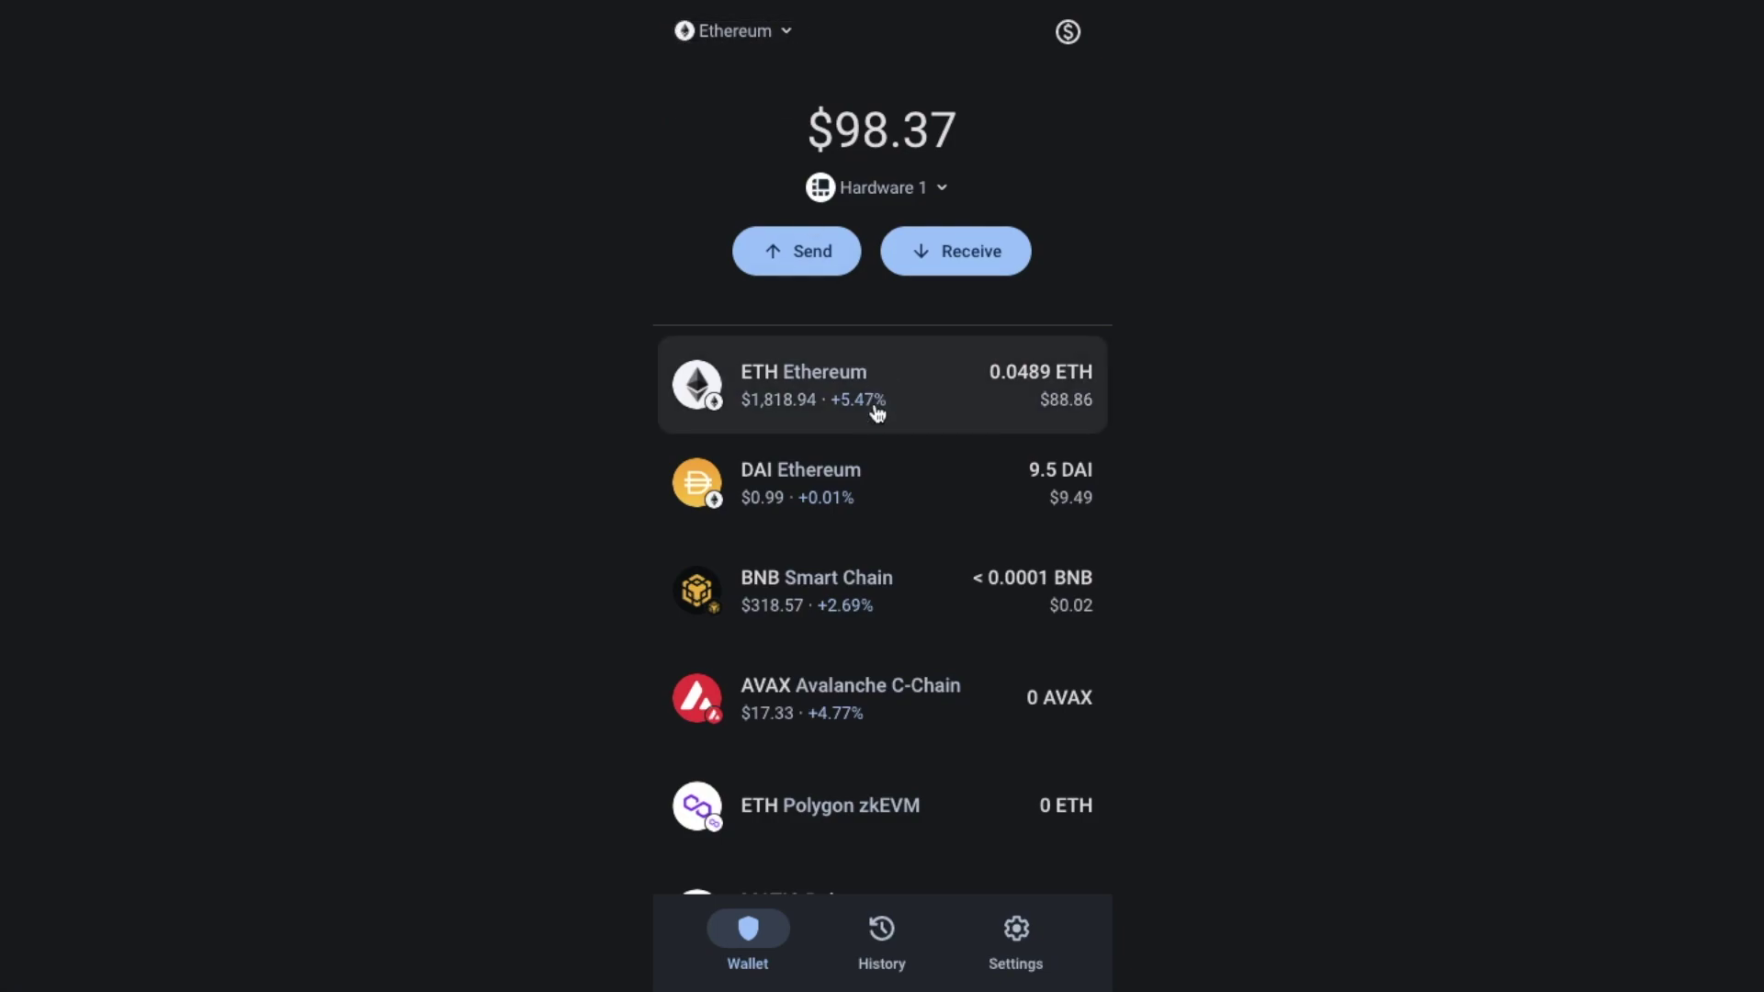
{"action": "left_click", "coordinate": [985, 514]}
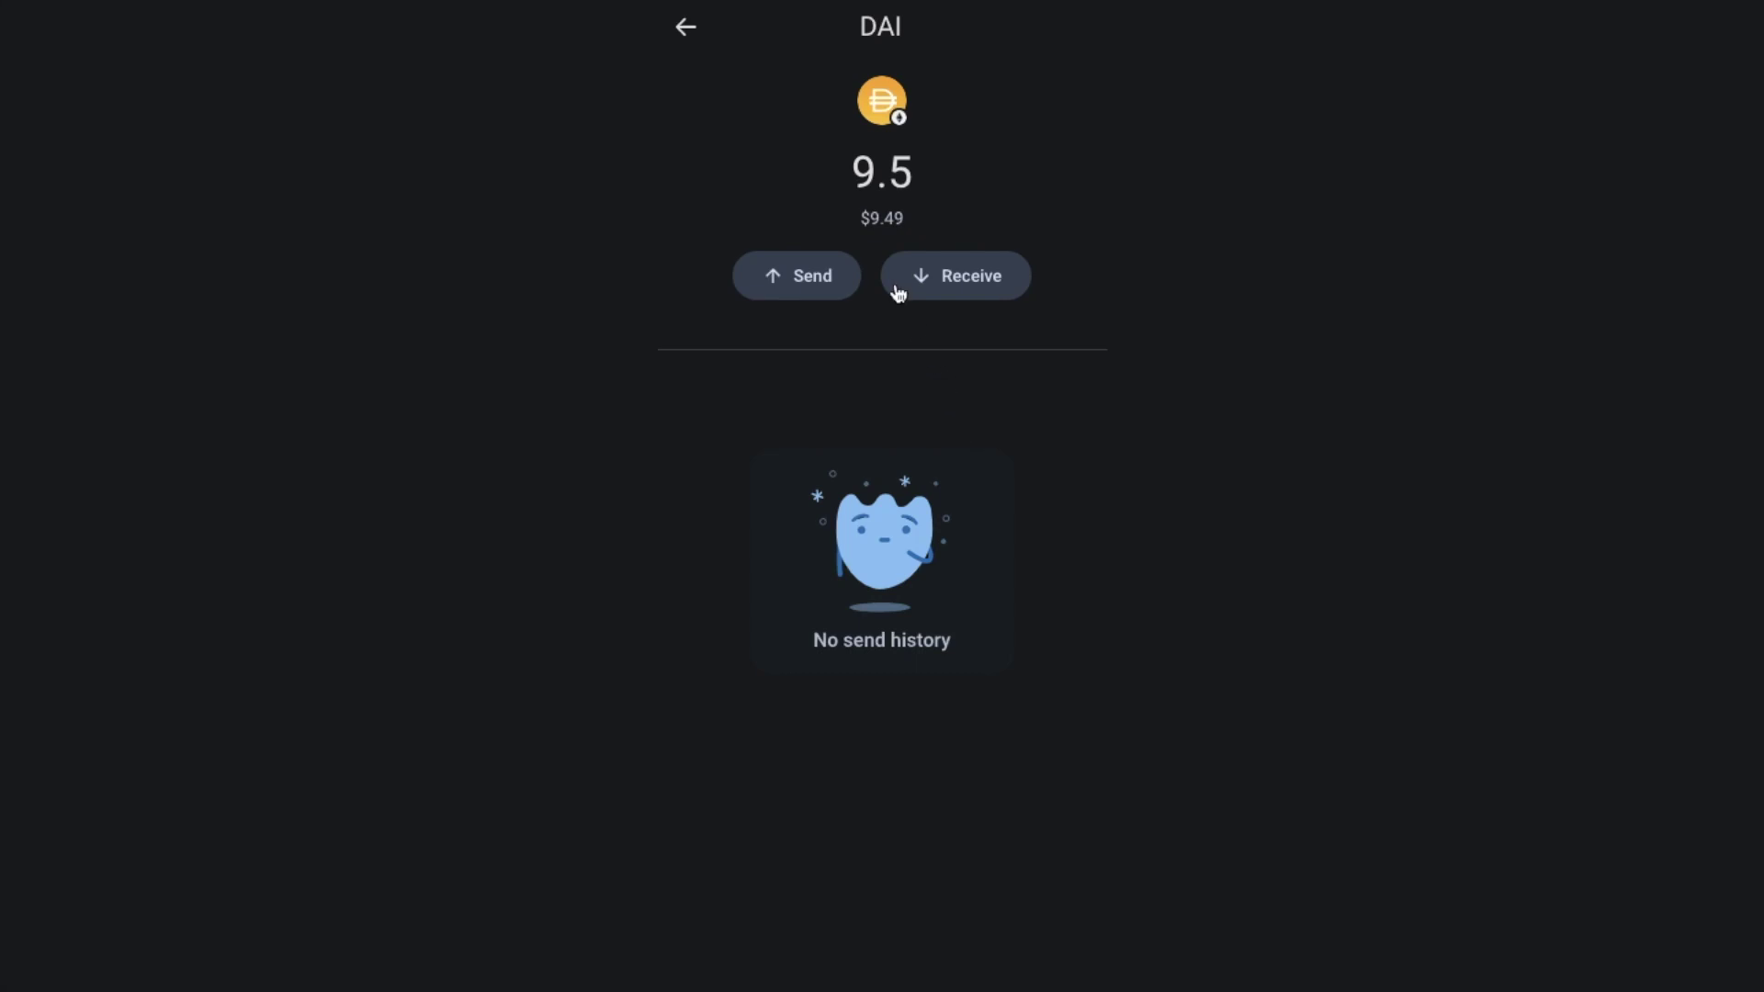
Copy the DAI Ethereum receiving address and return to the token list.
{"action": "left_click", "coordinate": [930, 285]}
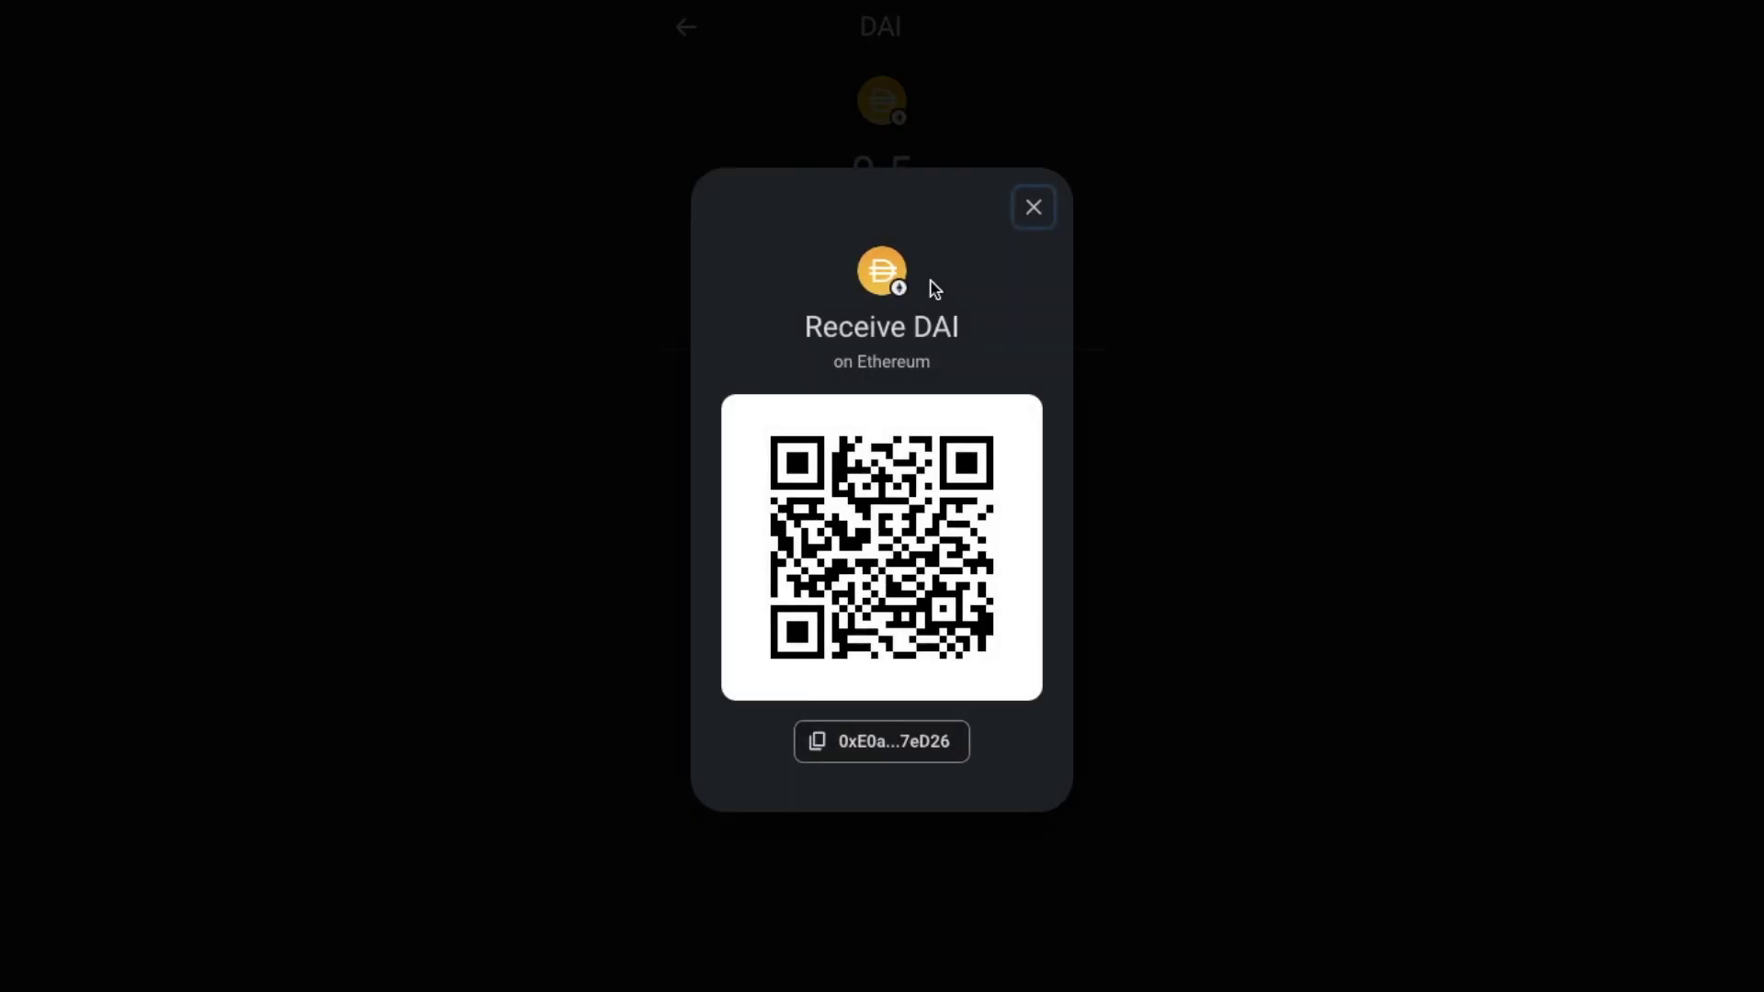
{"action": "left_click", "coordinate": [892, 754]}
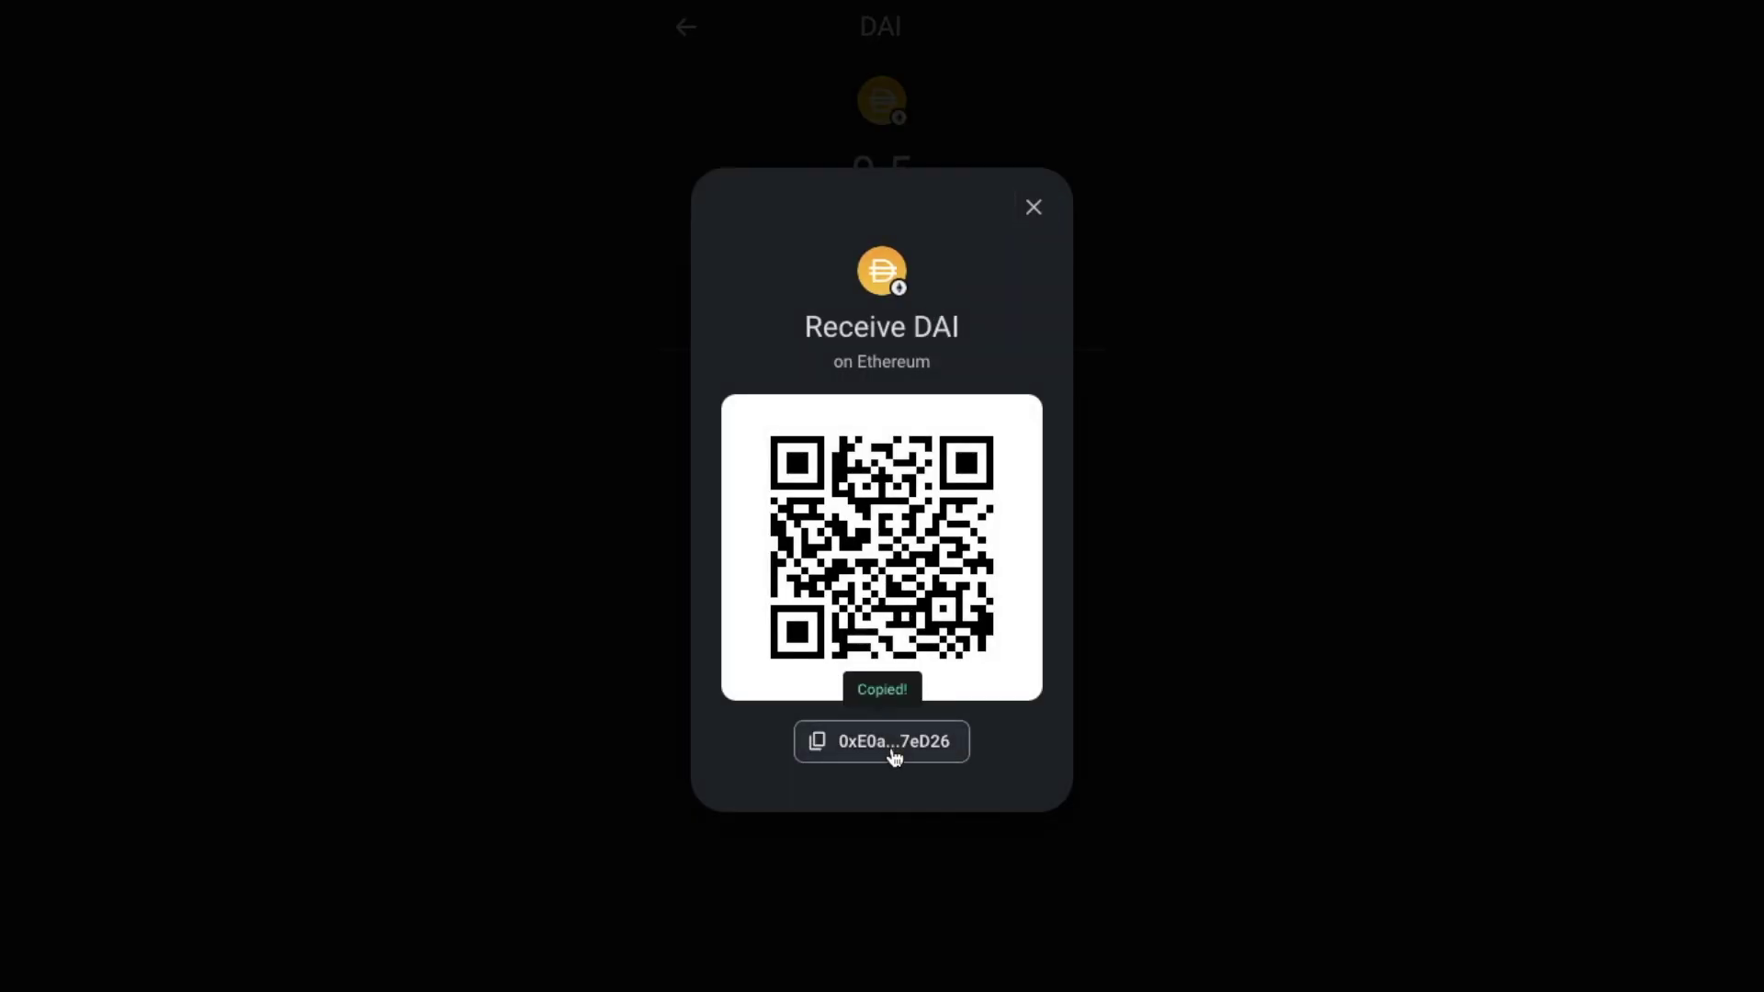
{"action": "left_click", "coordinate": [1034, 208]}
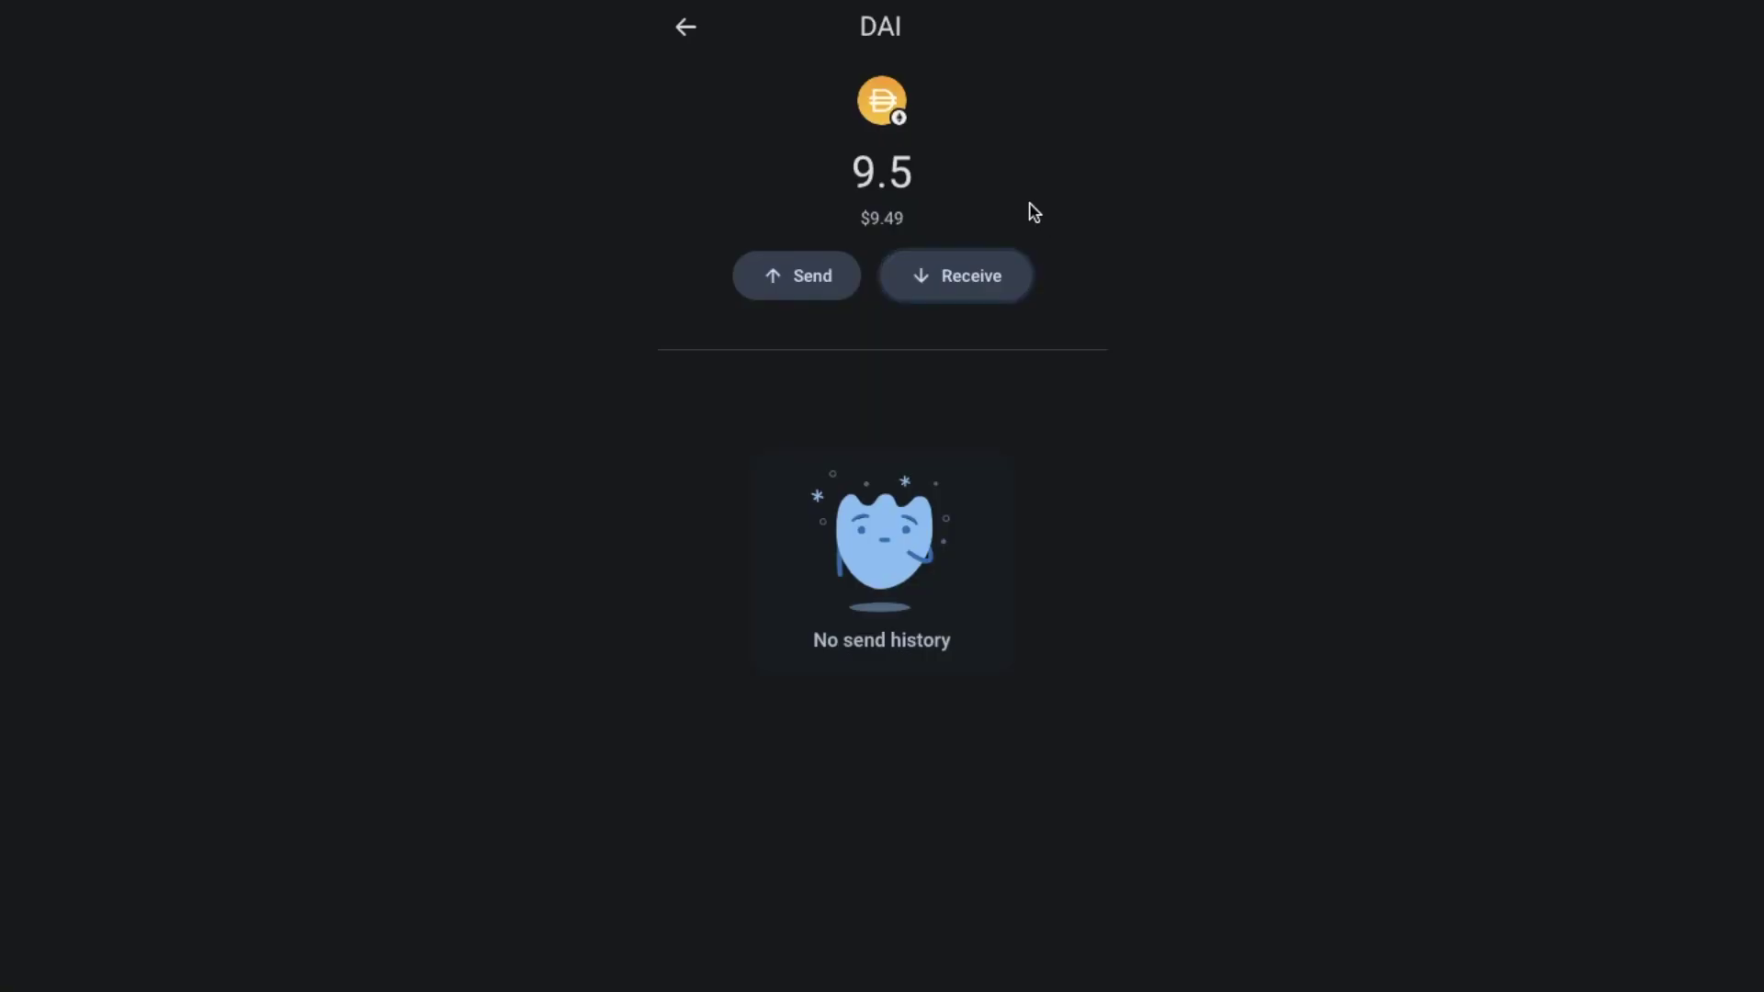
{"action": "left_click", "coordinate": [686, 28]}
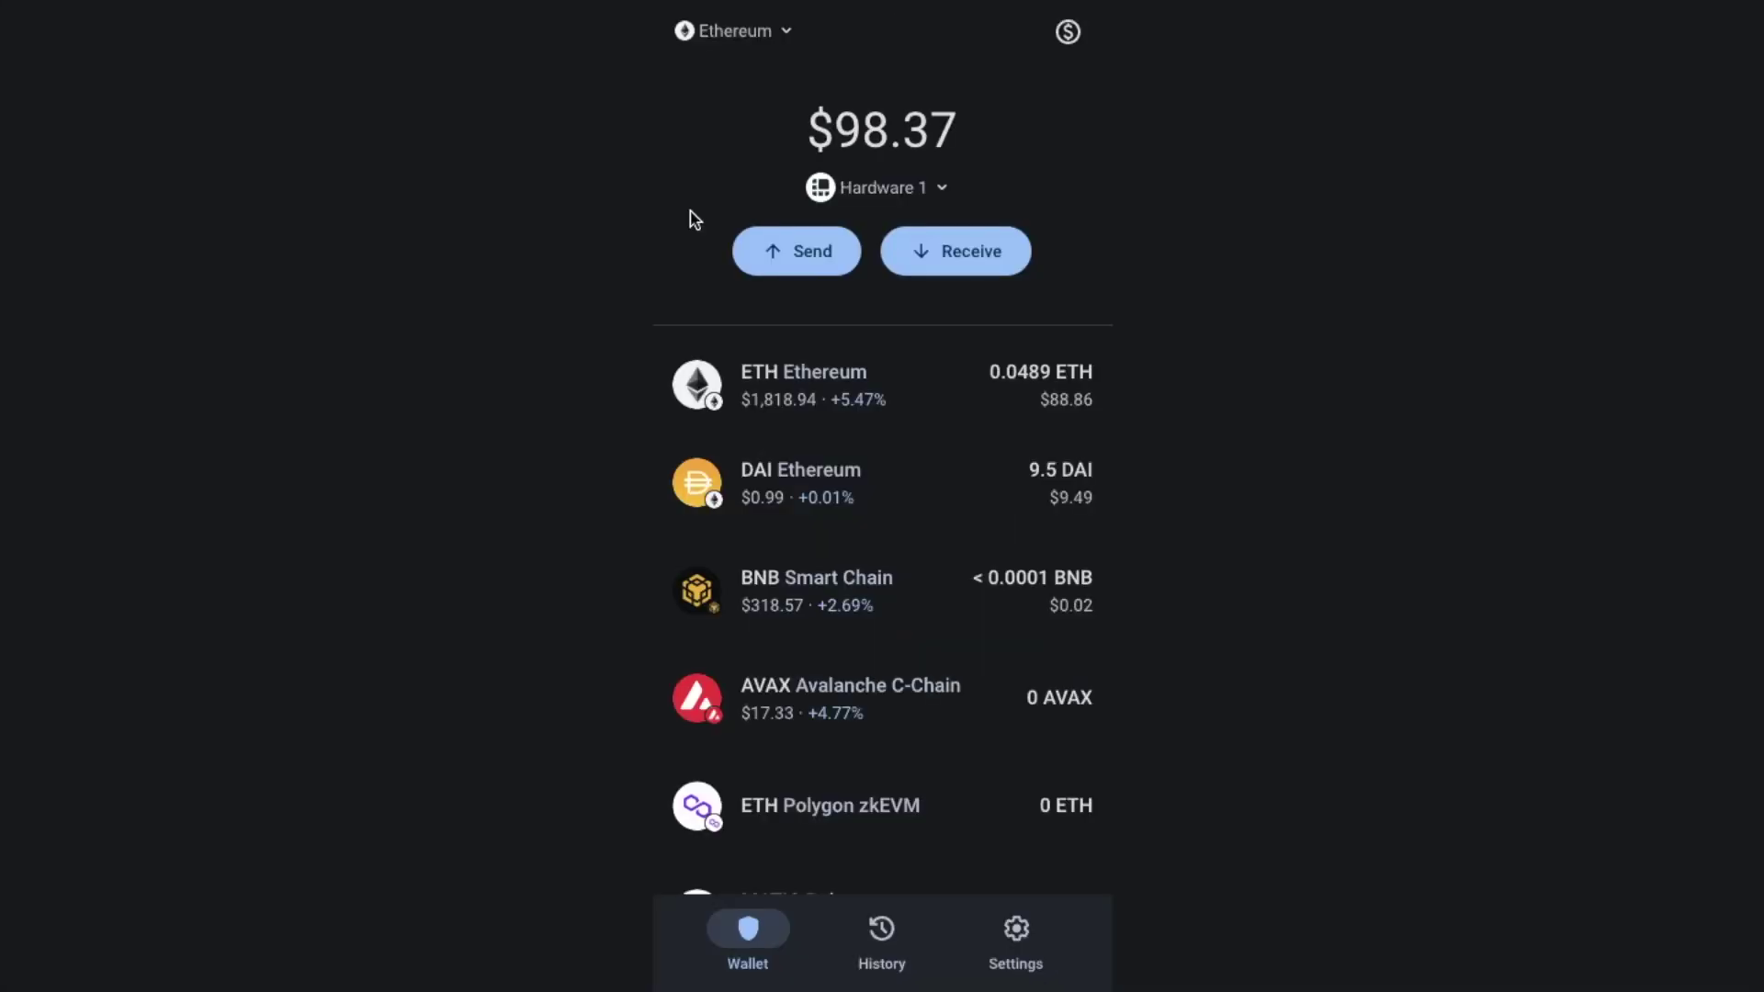
{"action": "left_click", "coordinate": [943, 190]}
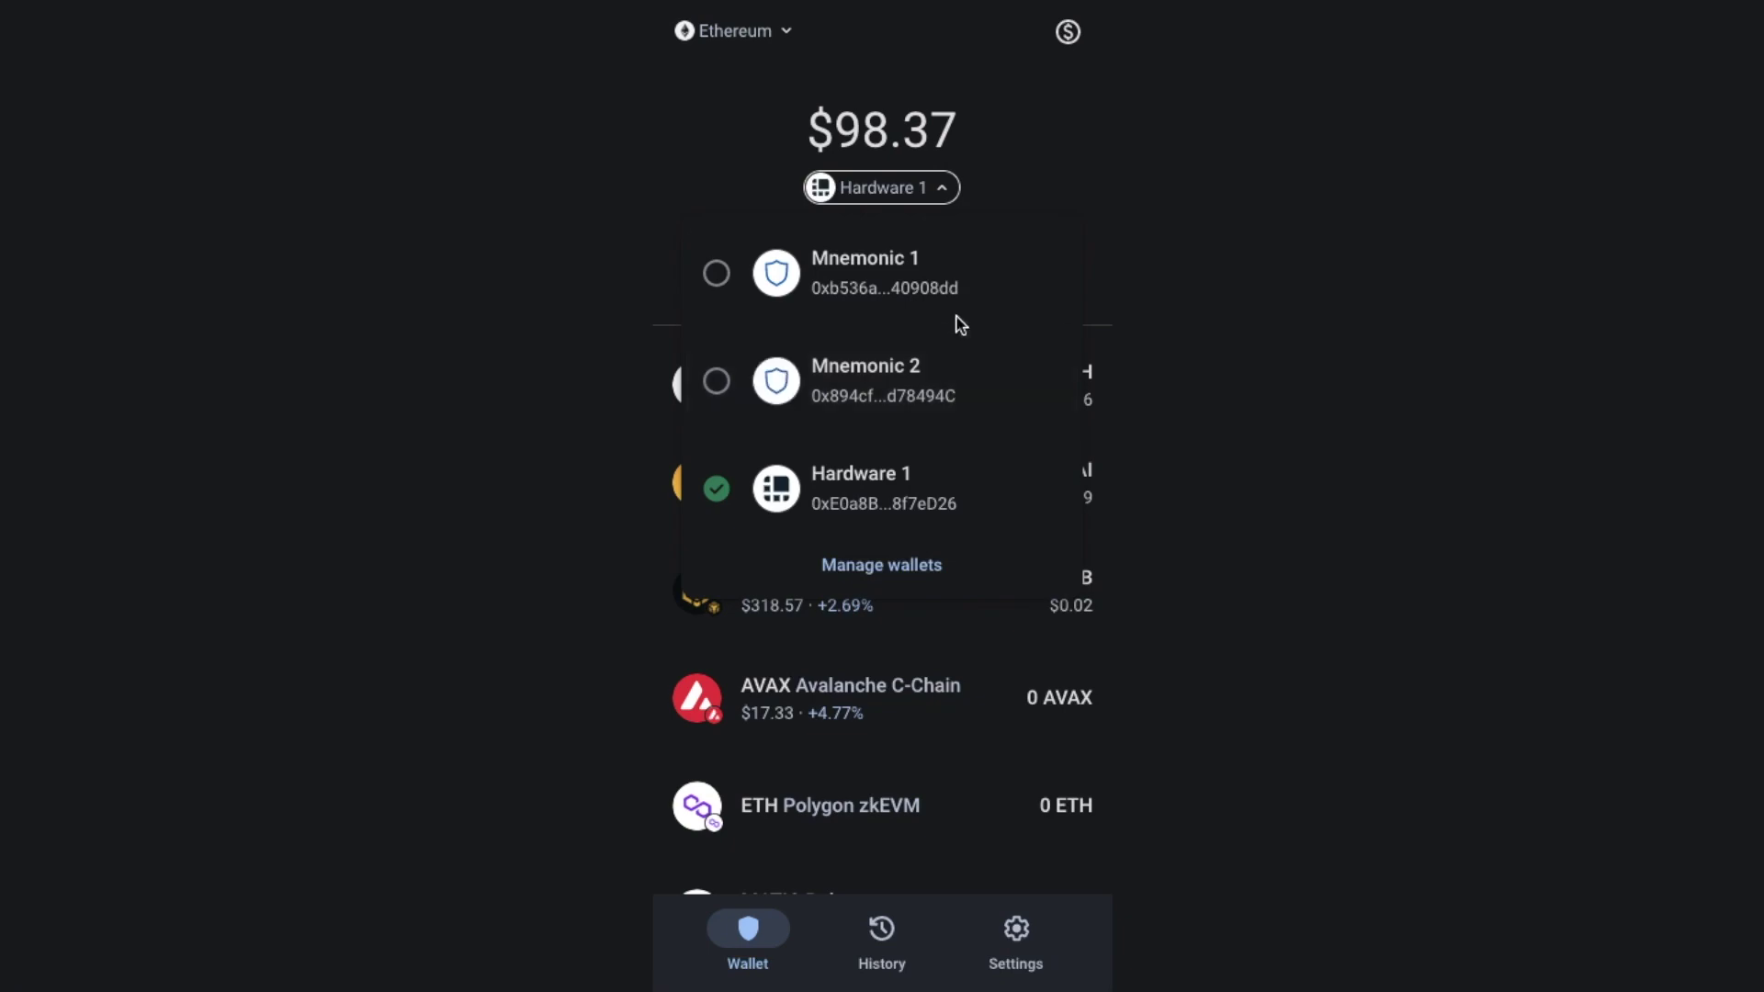
{"action": "left_click", "coordinate": [1027, 158]}
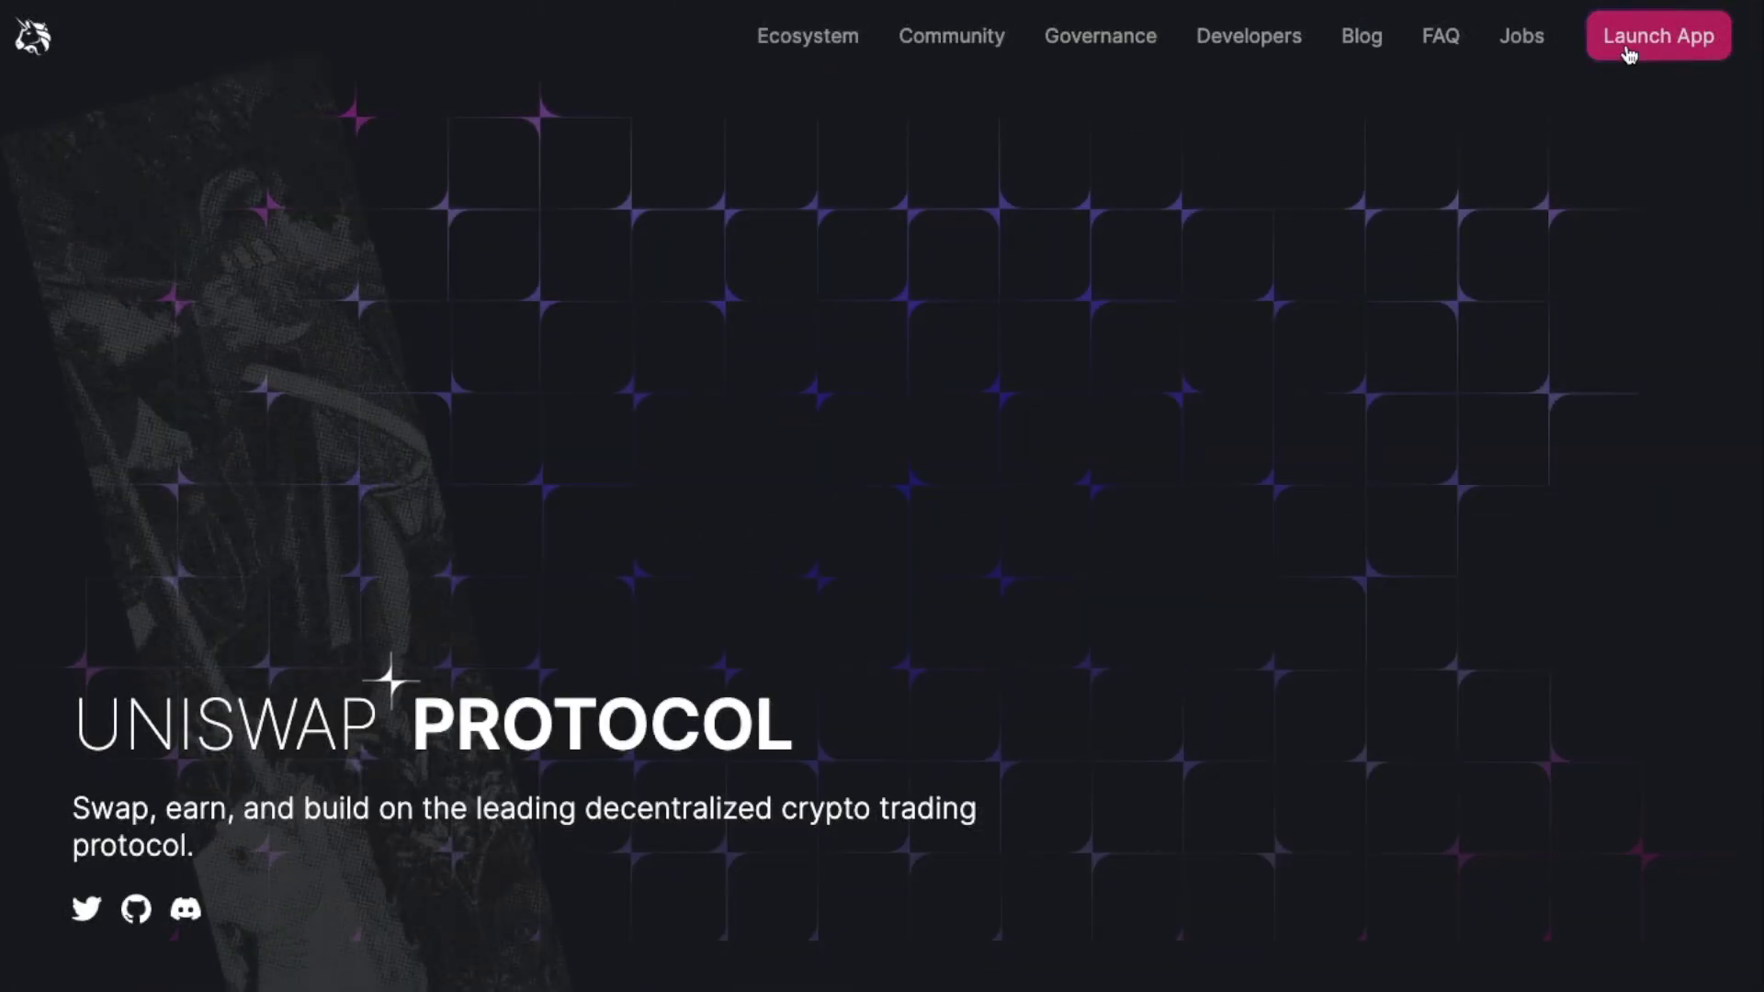
Launch Uniswap, connect it via the browser wallet extension, and pick Dai Stablecoin to swap from.
{"action": "left_click", "coordinate": [1623, 47]}
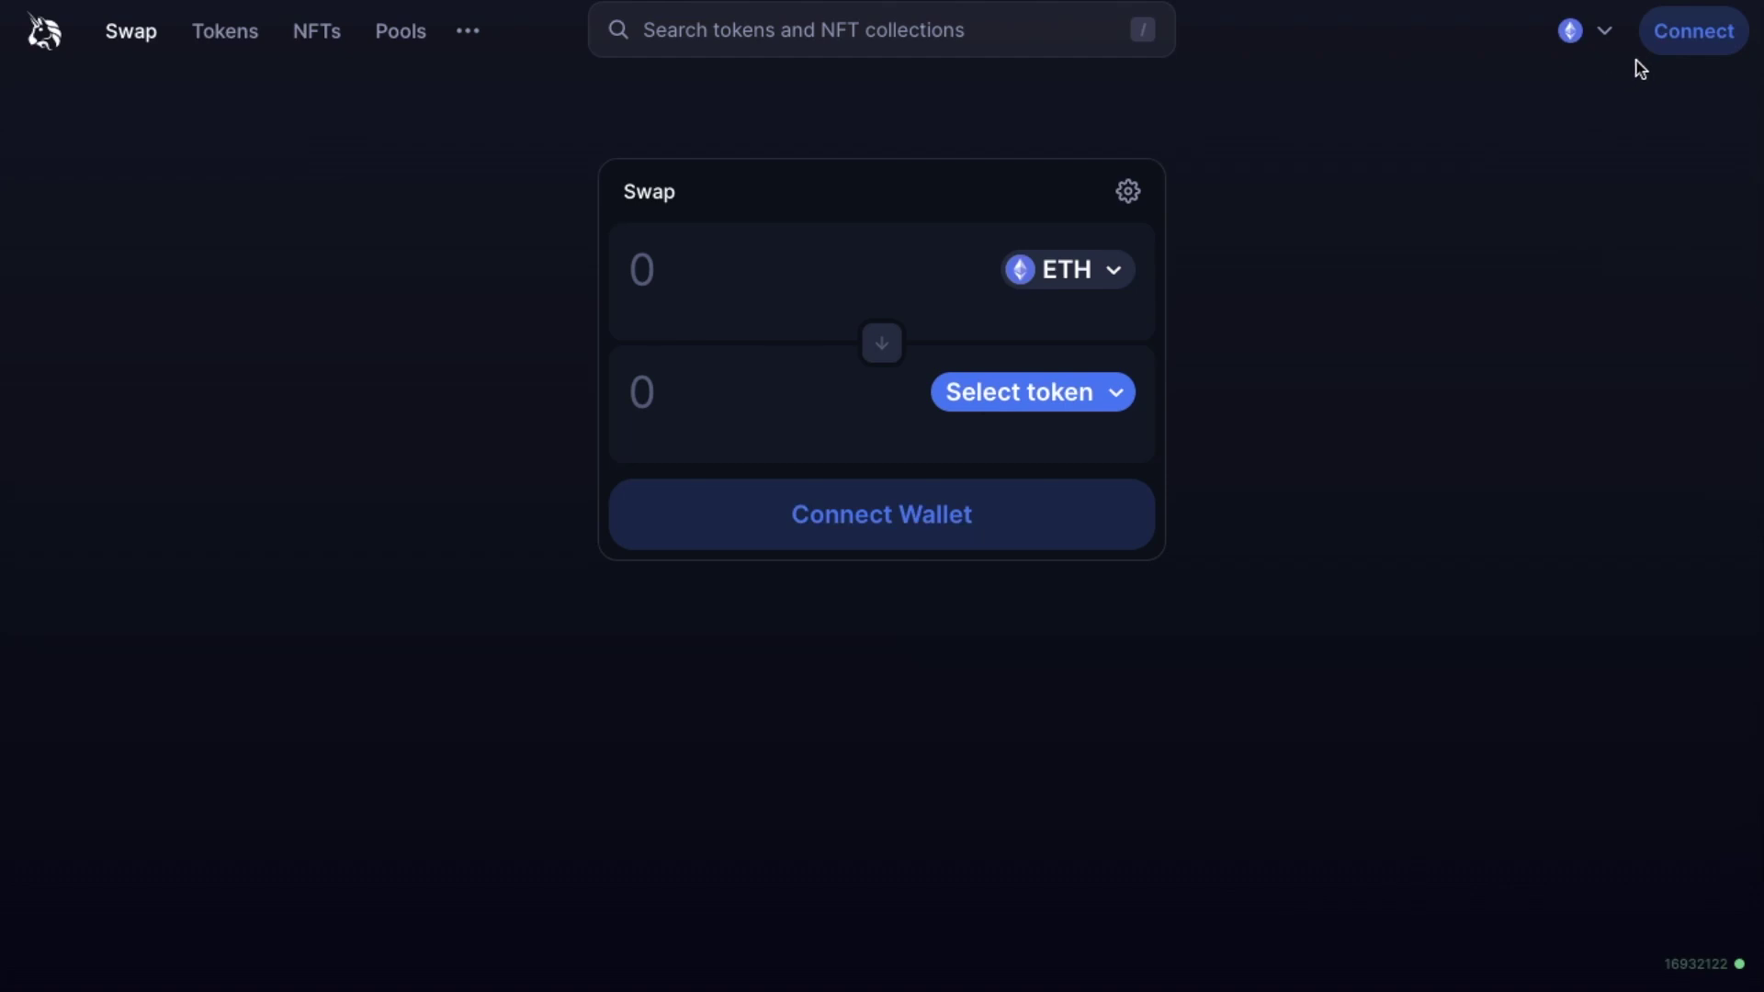
{"action": "left_click", "coordinate": [1670, 46]}
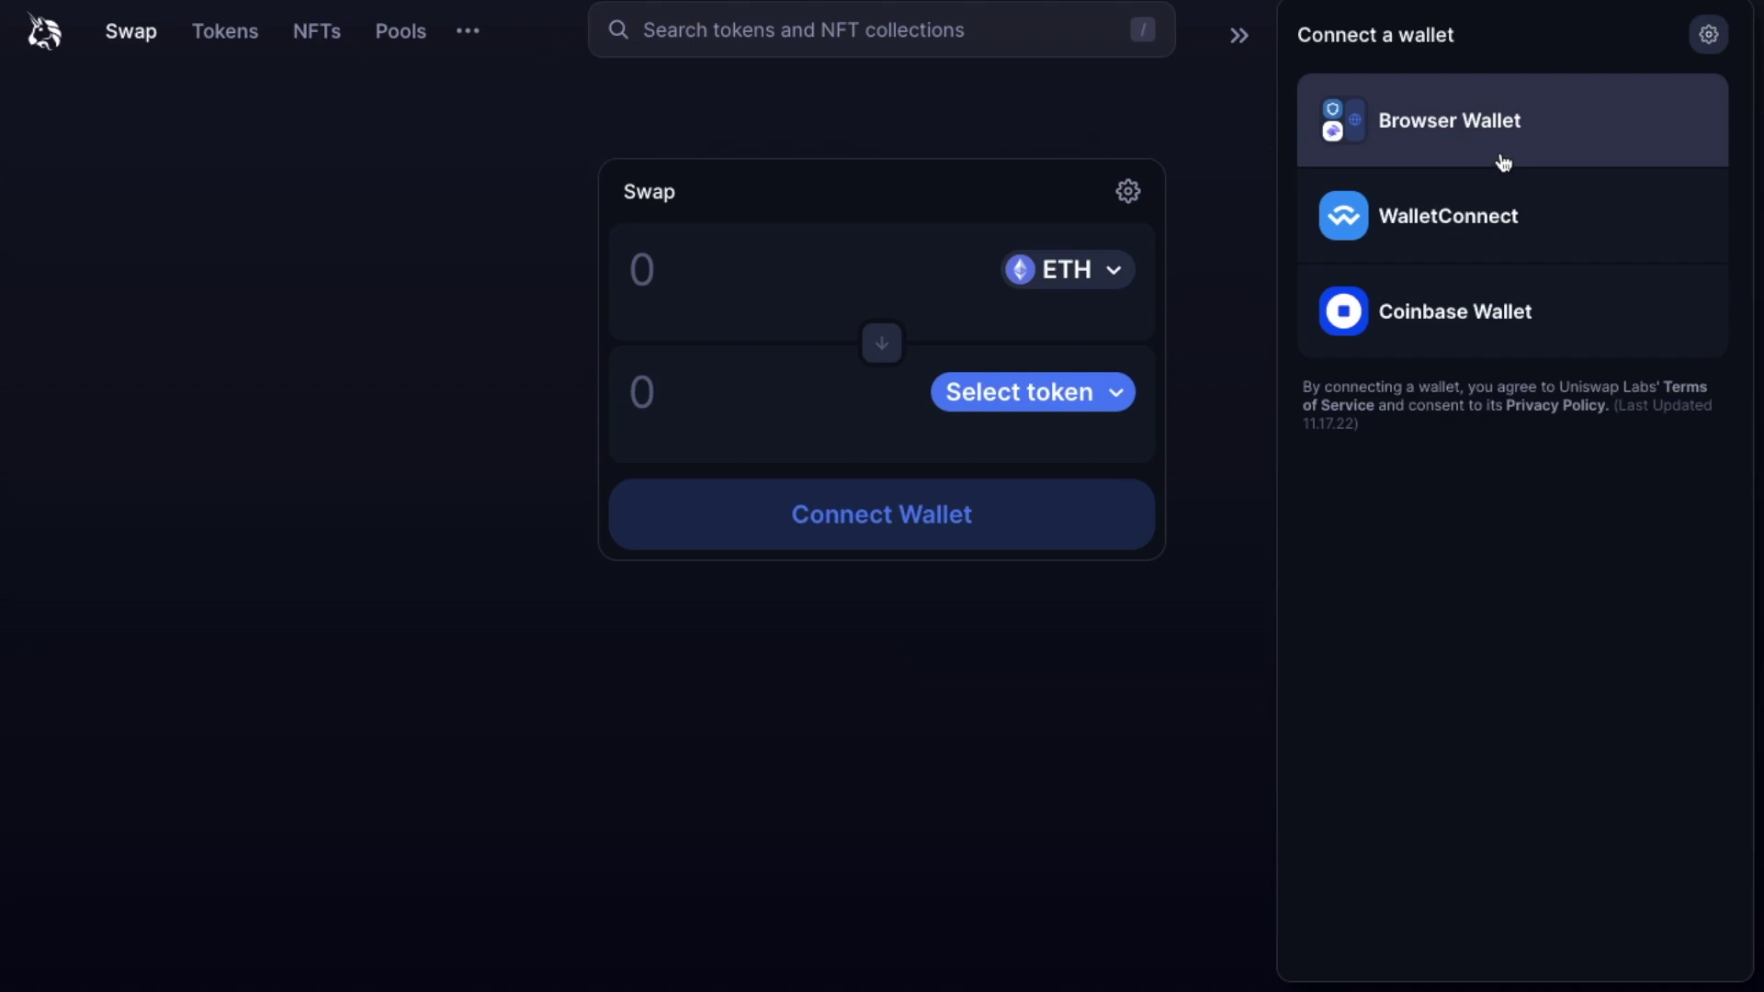
{"action": "left_click", "coordinate": [1502, 158]}
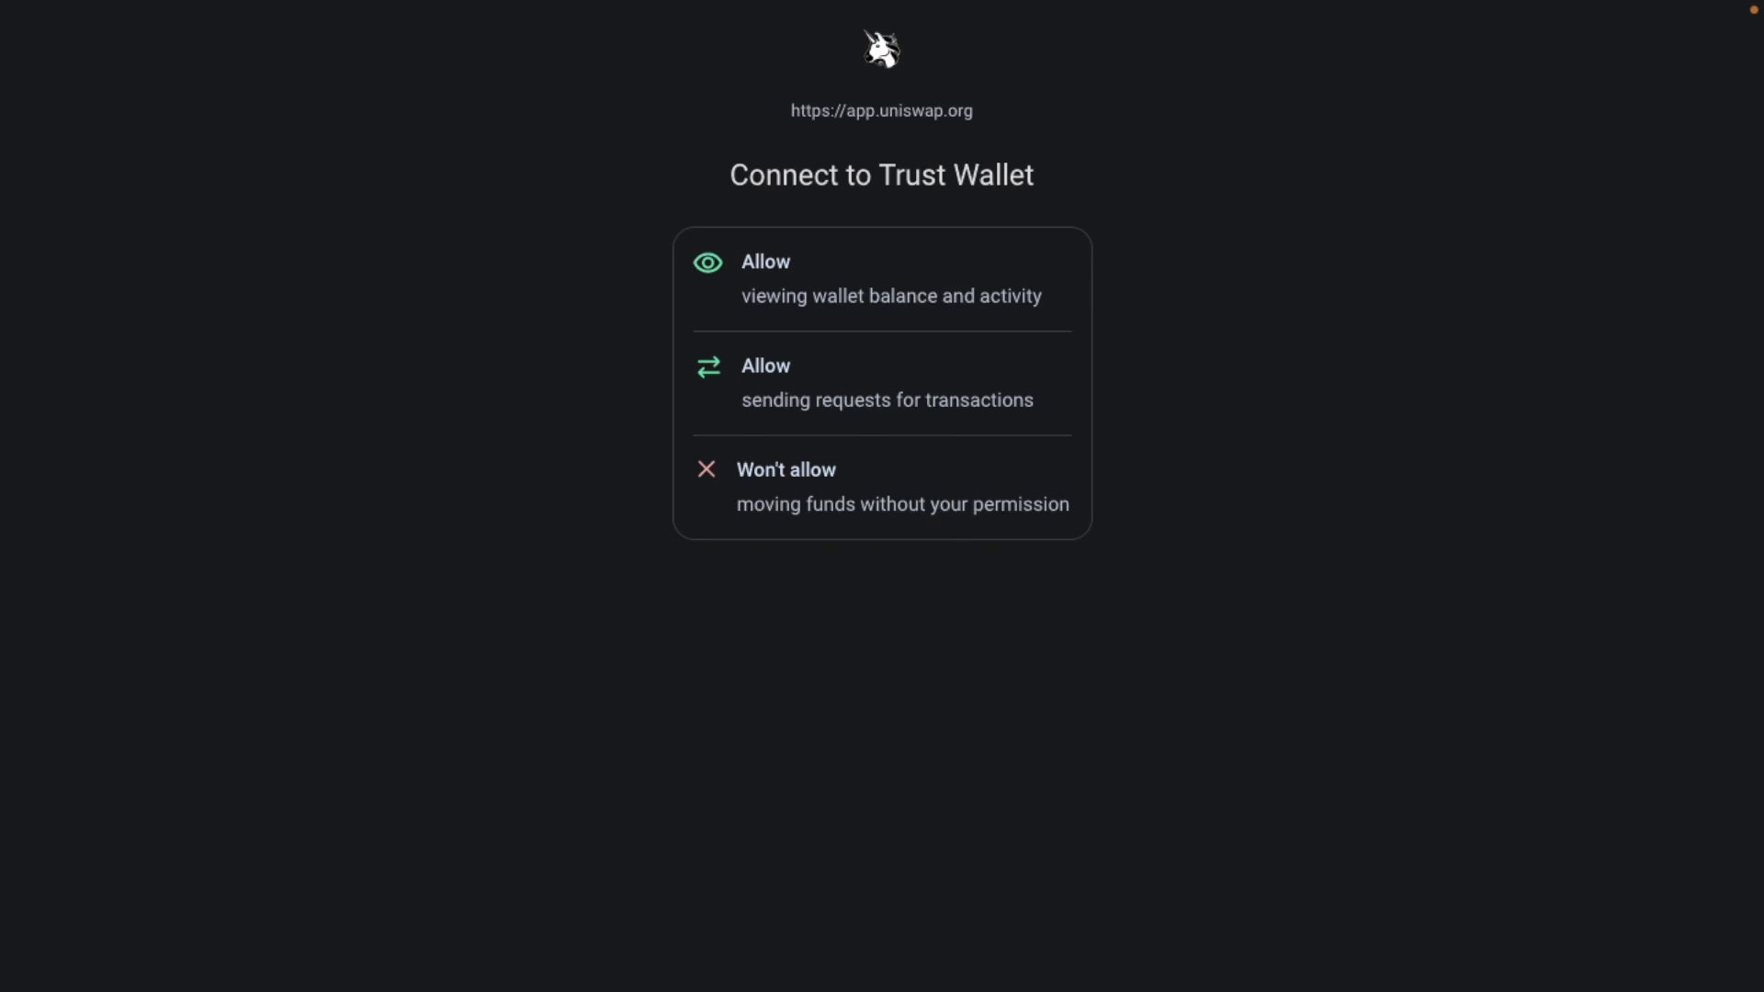
{"action": "key", "text": "Return"}
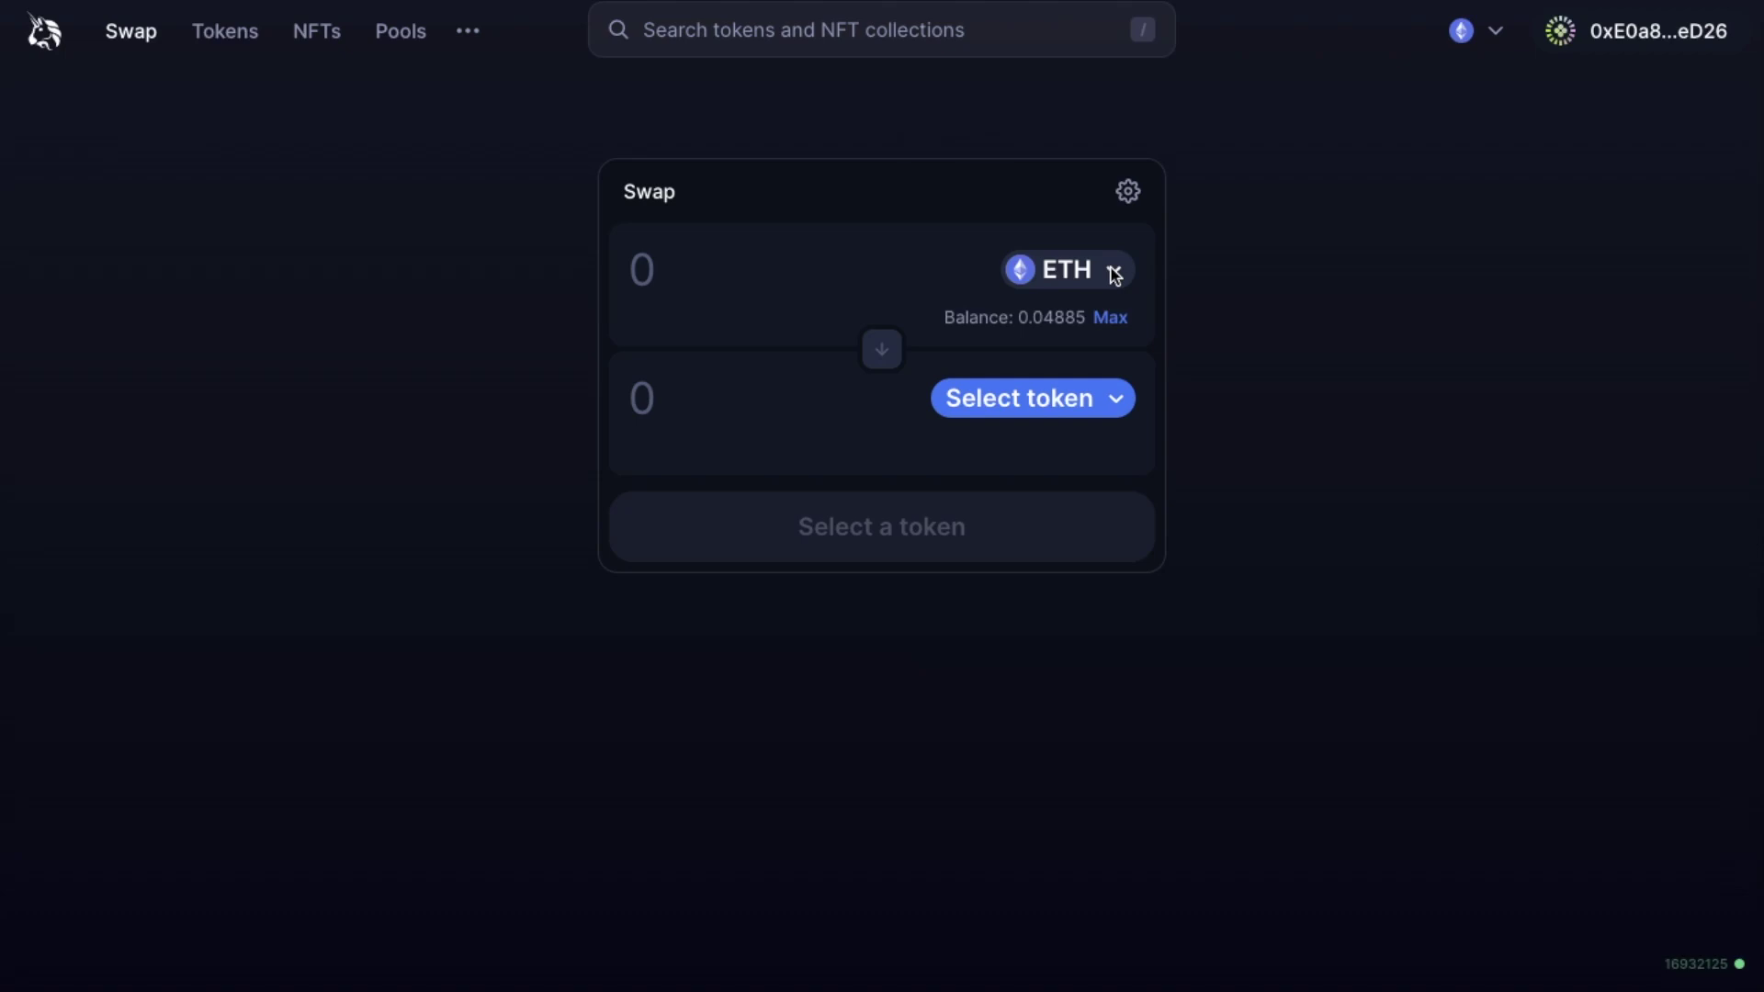
{"action": "left_click", "coordinate": [1115, 276]}
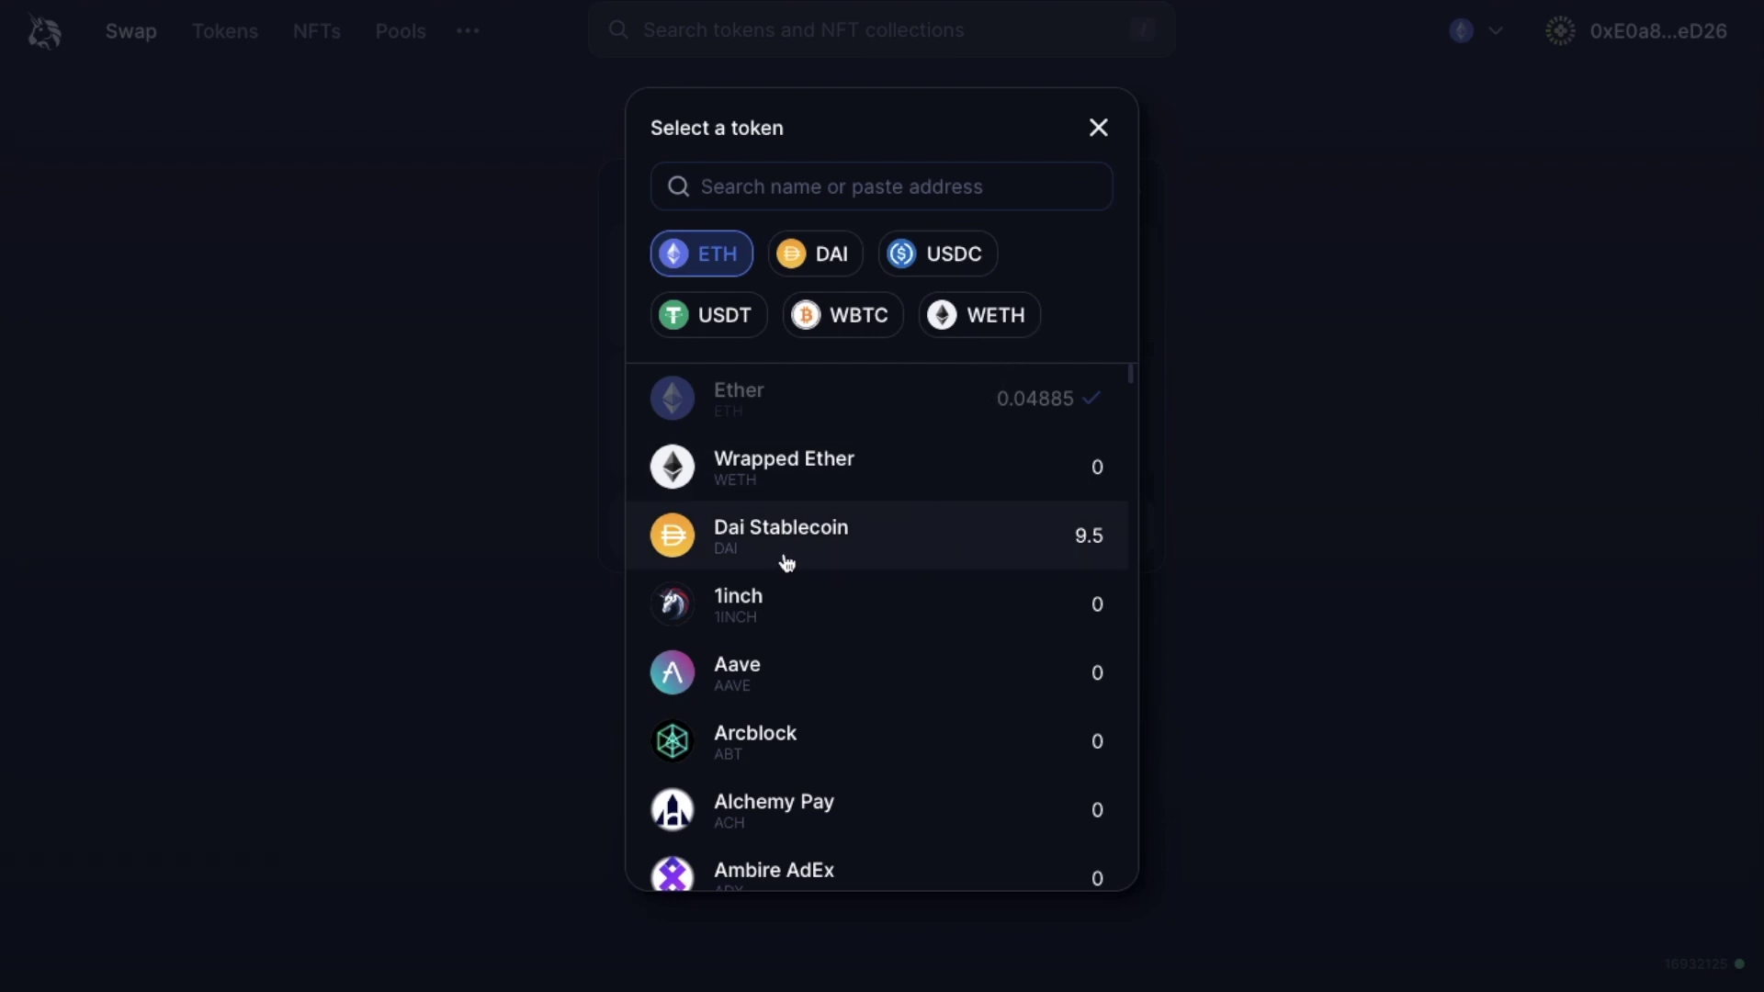
{"action": "left_click", "coordinate": [945, 555]}
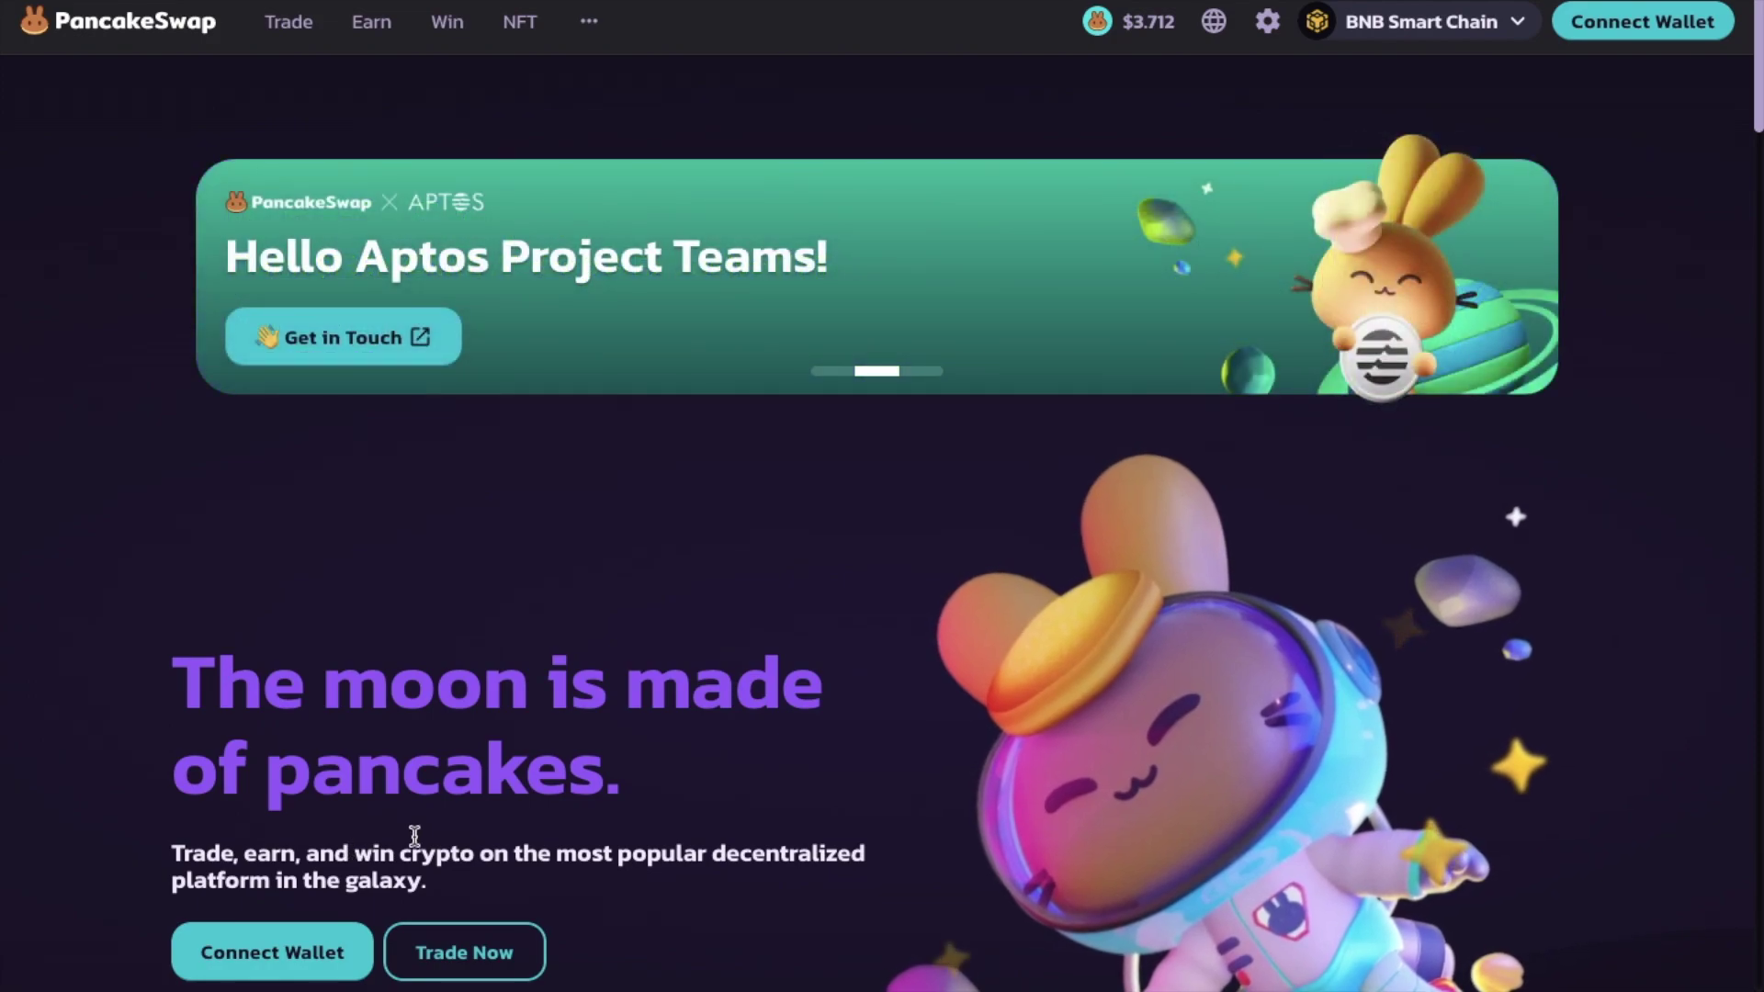
Connect Trust Wallet to PancakeSwap and check the Hardware 1 swap token list.
{"action": "left_click", "coordinate": [1651, 28]}
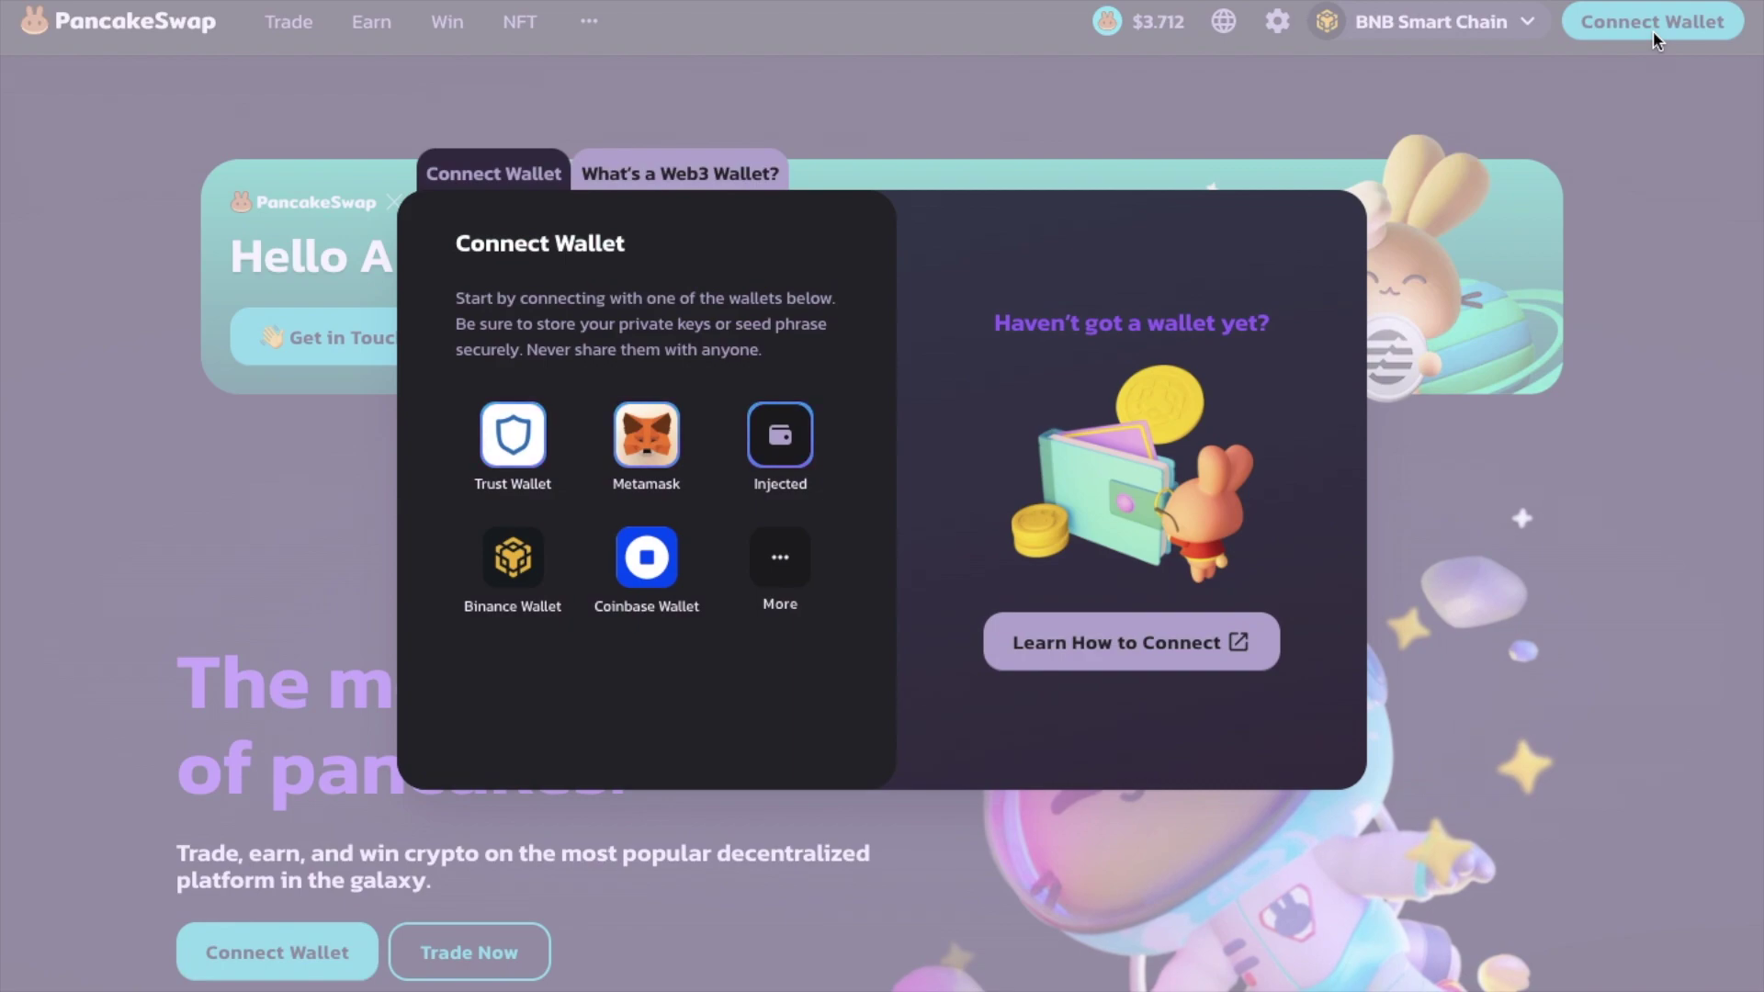
{"action": "left_click", "coordinate": [529, 462]}
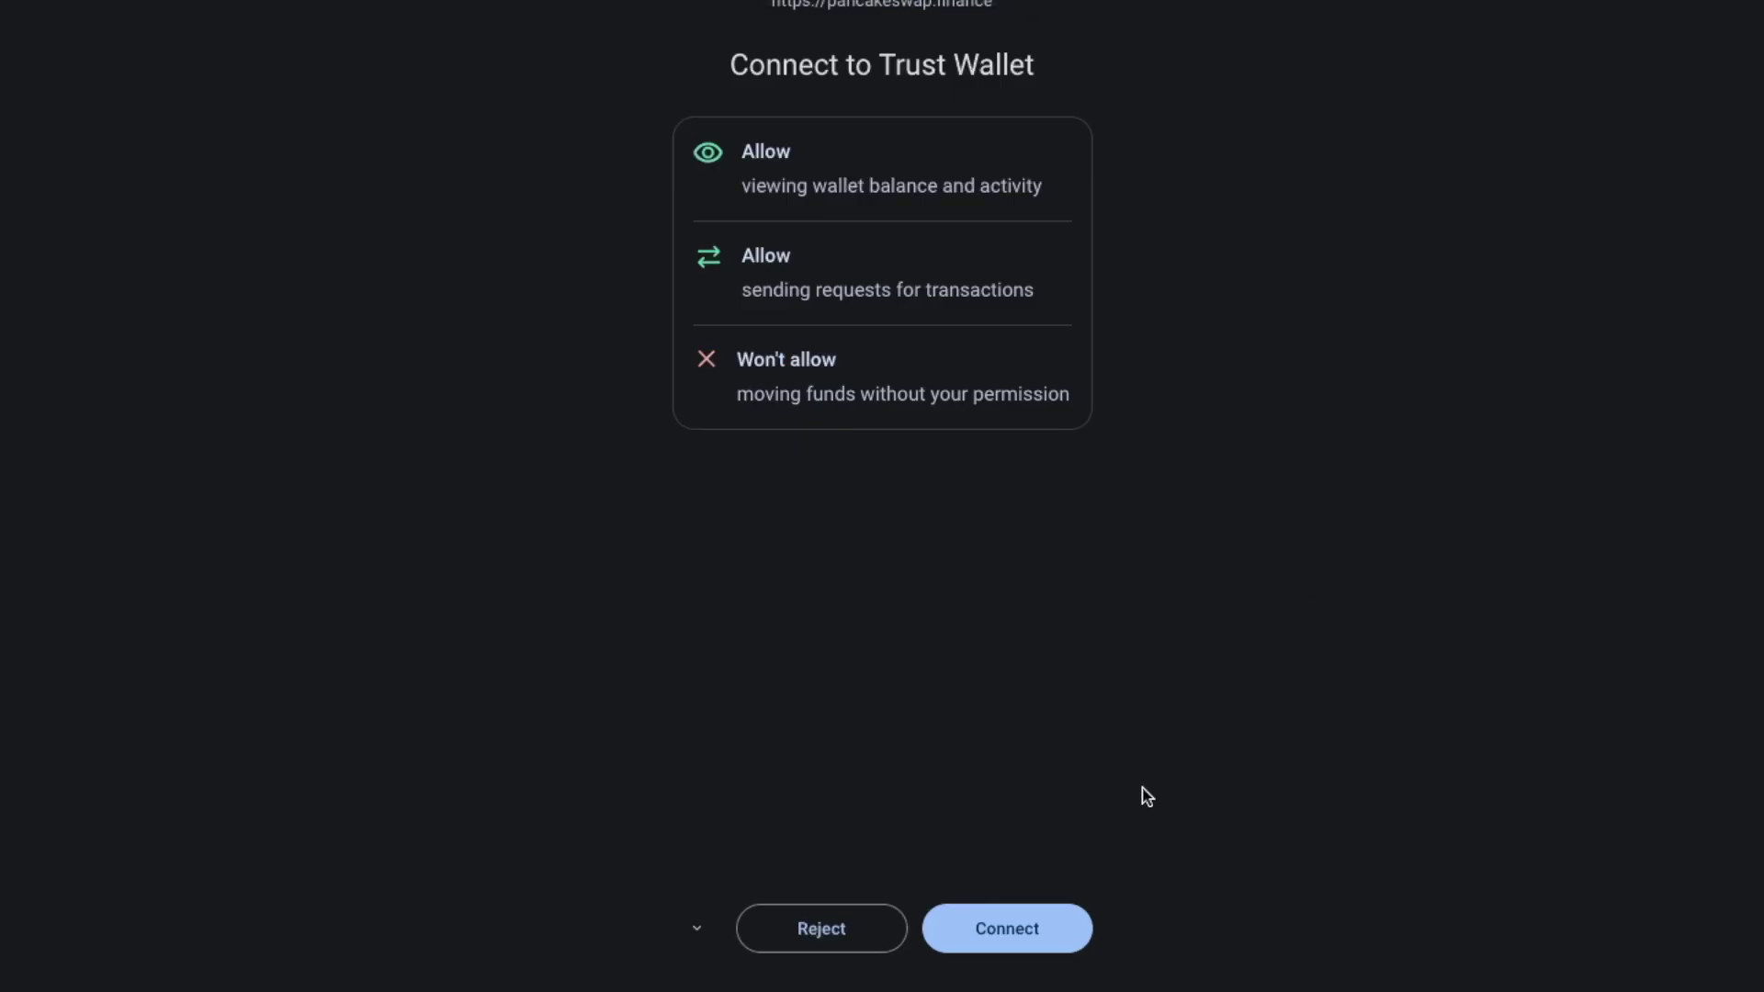
{"action": "left_click", "coordinate": [1077, 928]}
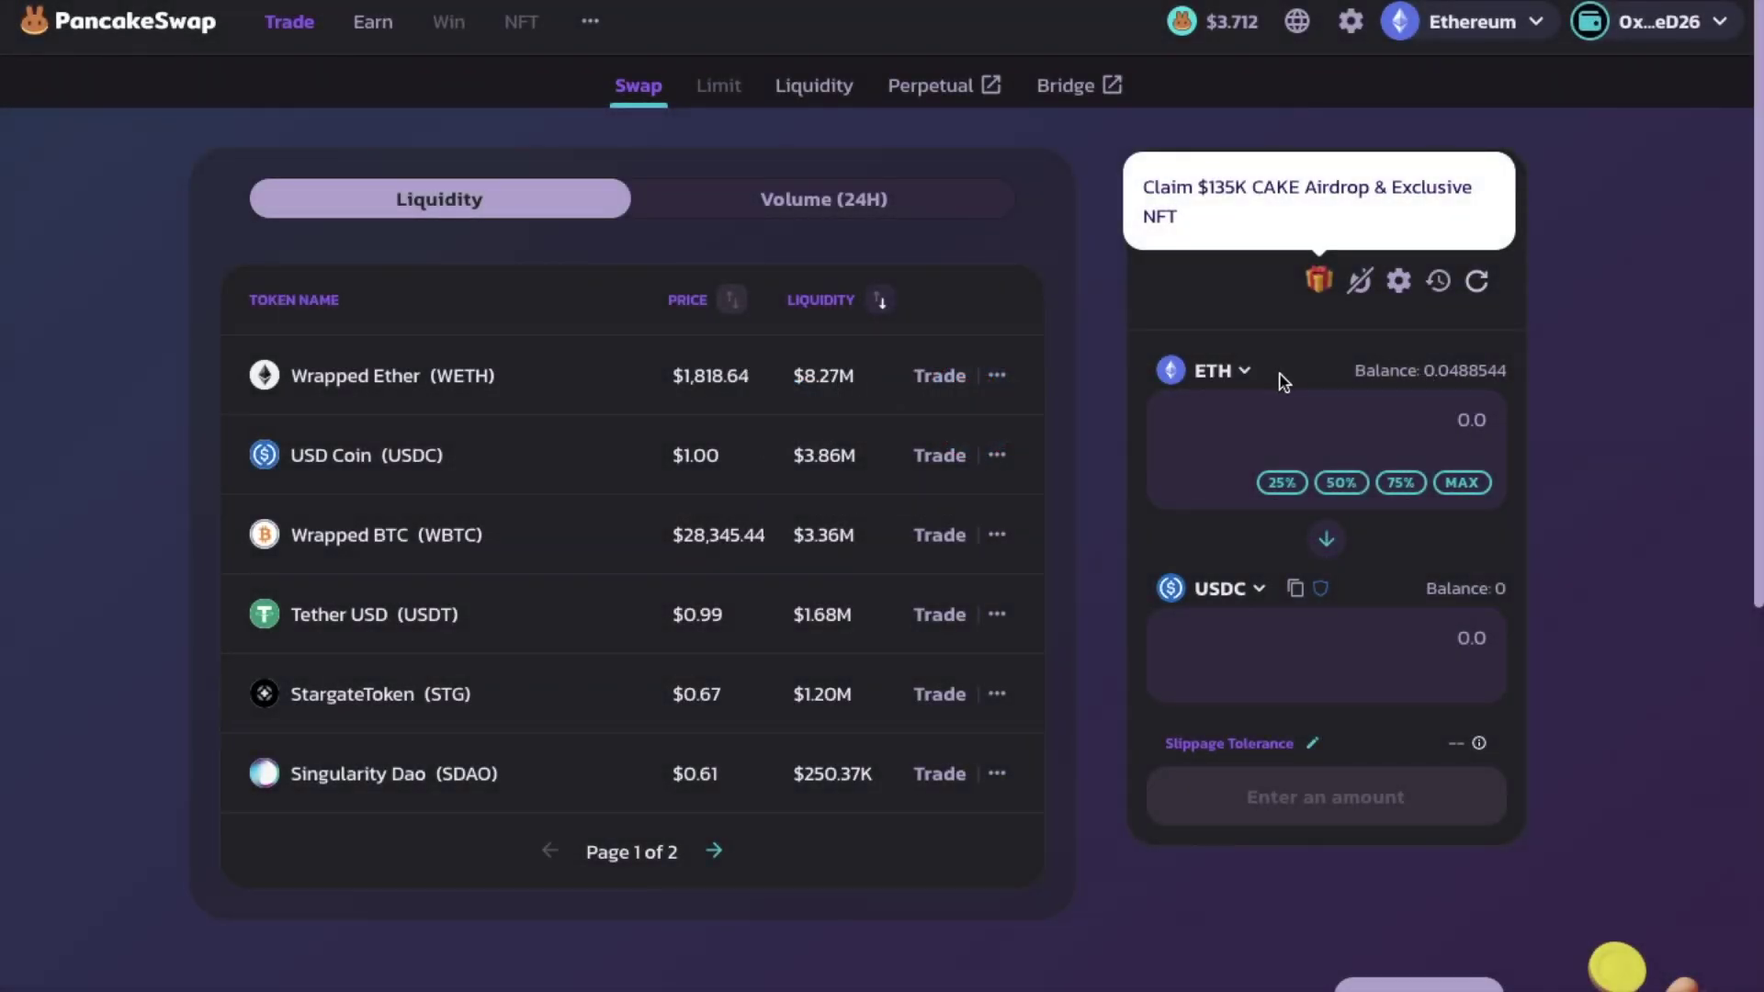
{"action": "left_click", "coordinate": [1242, 375]}
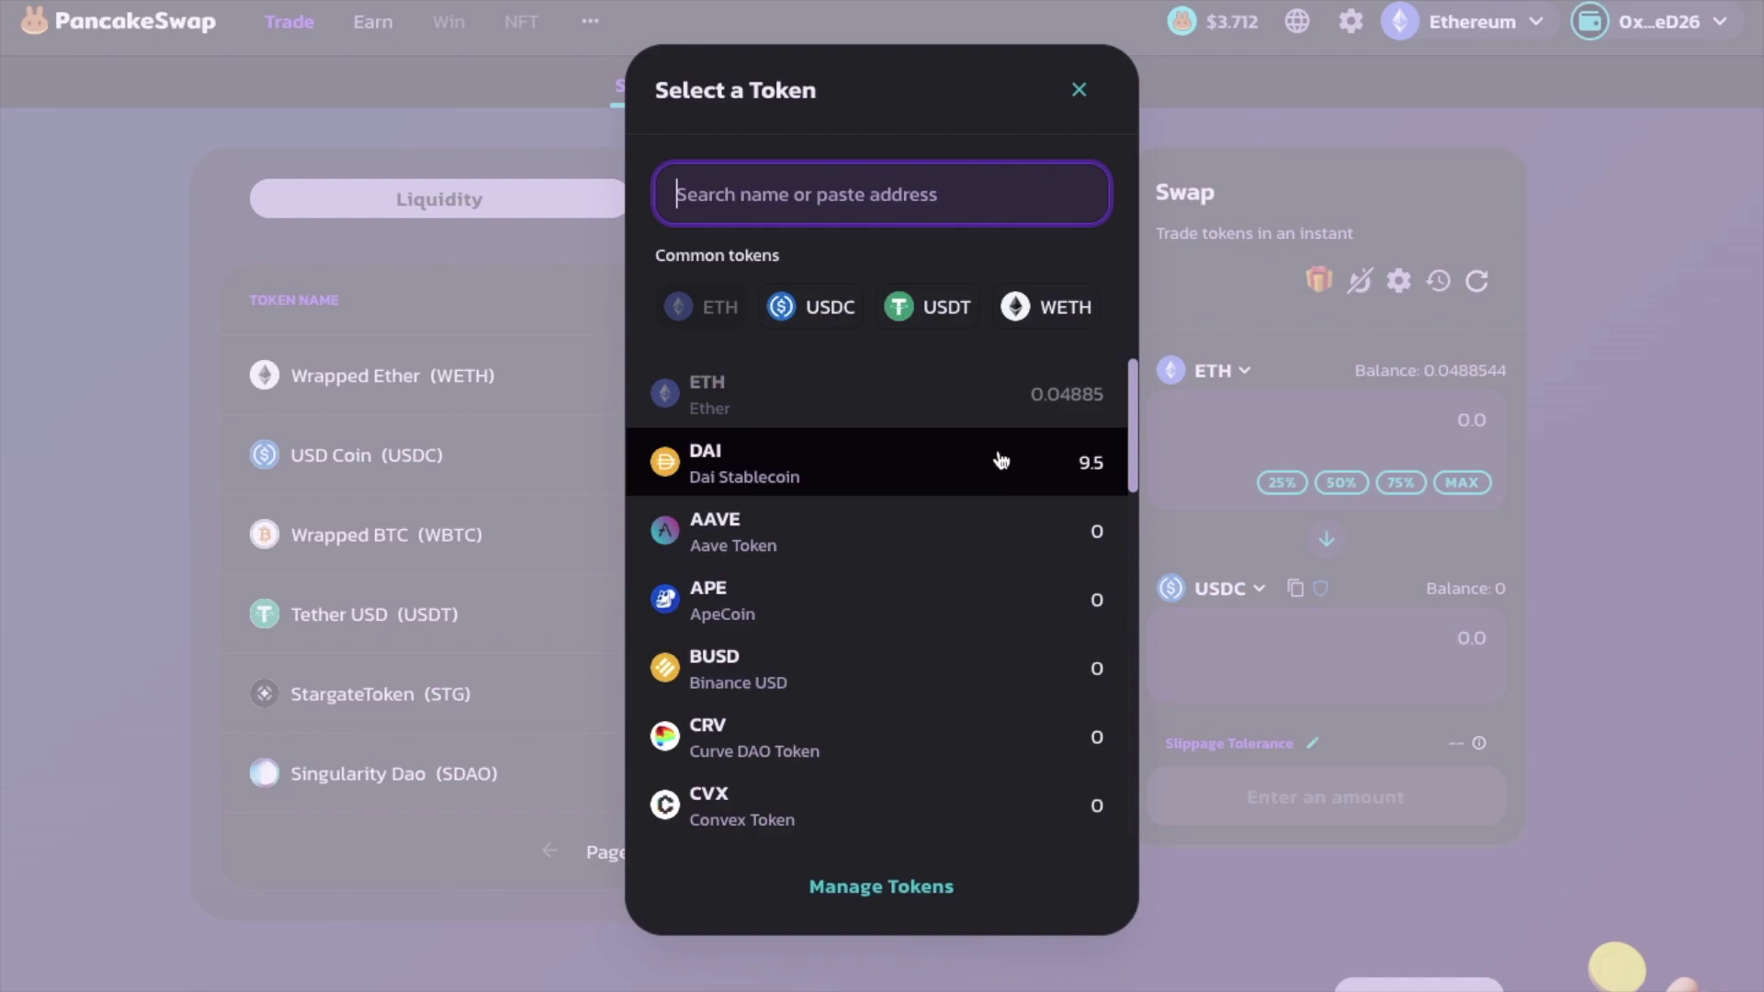
{"action": "left_click", "coordinate": [1595, 292]}
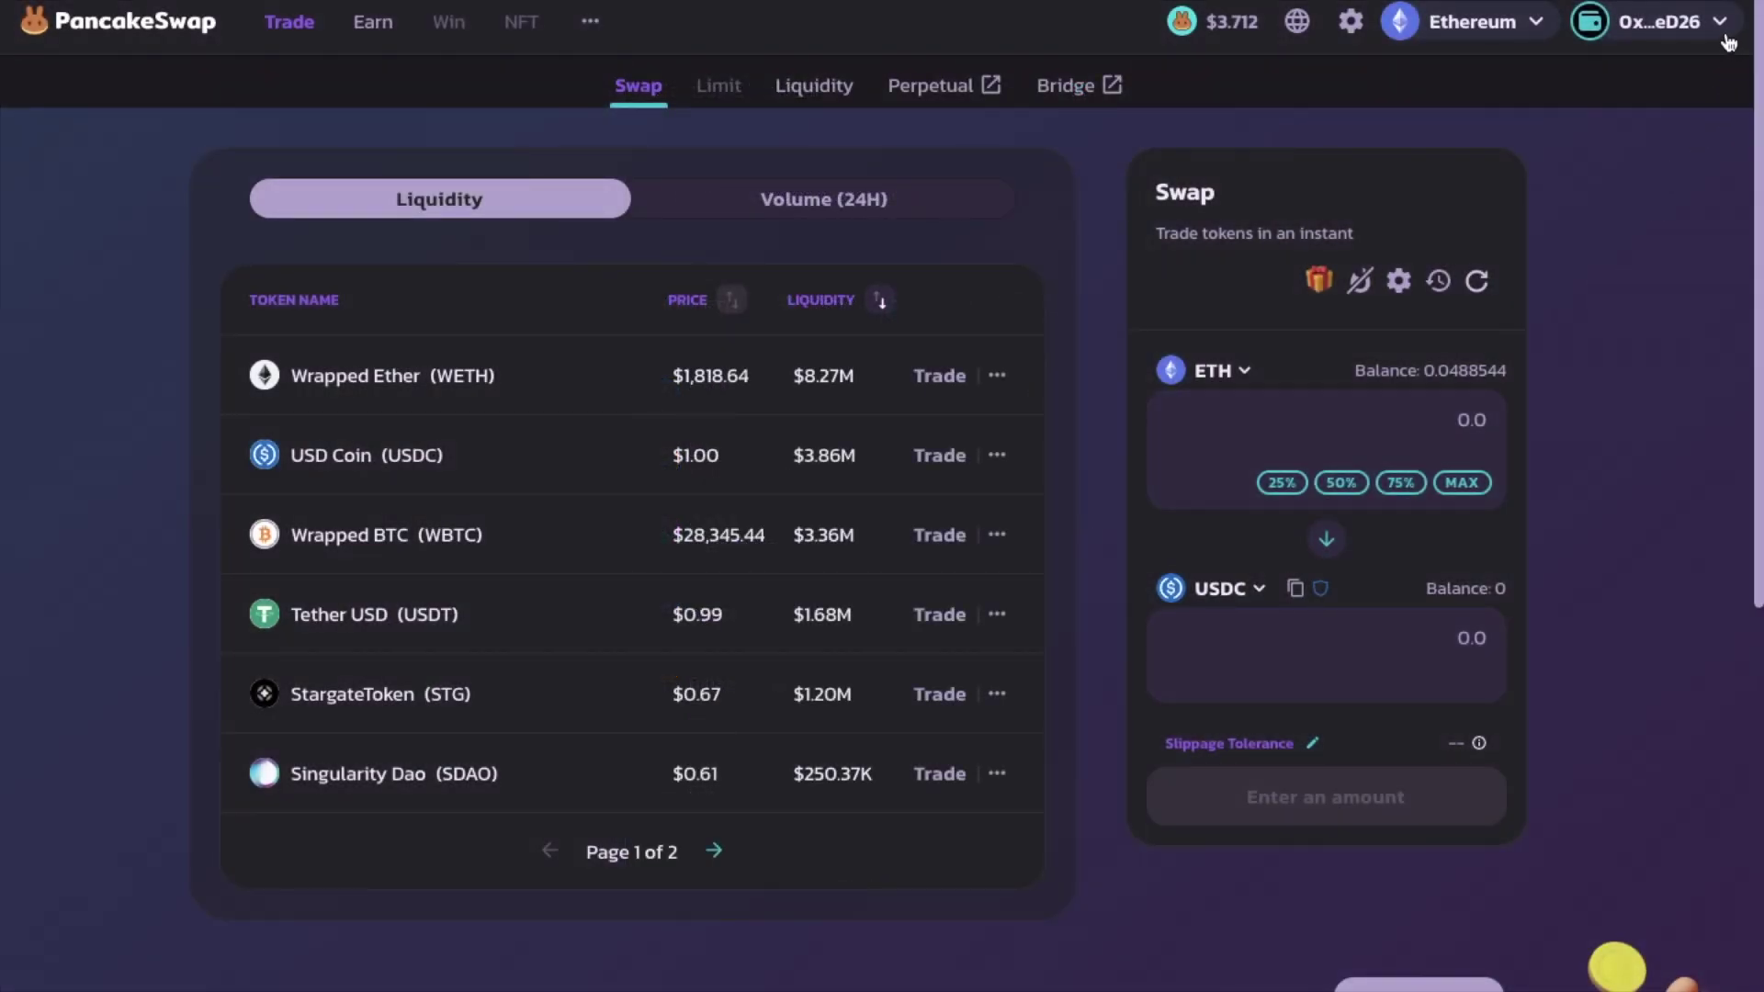
Disconnect, switch the wallet to Mnemonic 1, reconnect to PancakeSwap, and view its tokens.
{"action": "mouse_move", "coordinate": [1727, 38]}
{"action": "left_click", "coordinate": [1580, 358]}
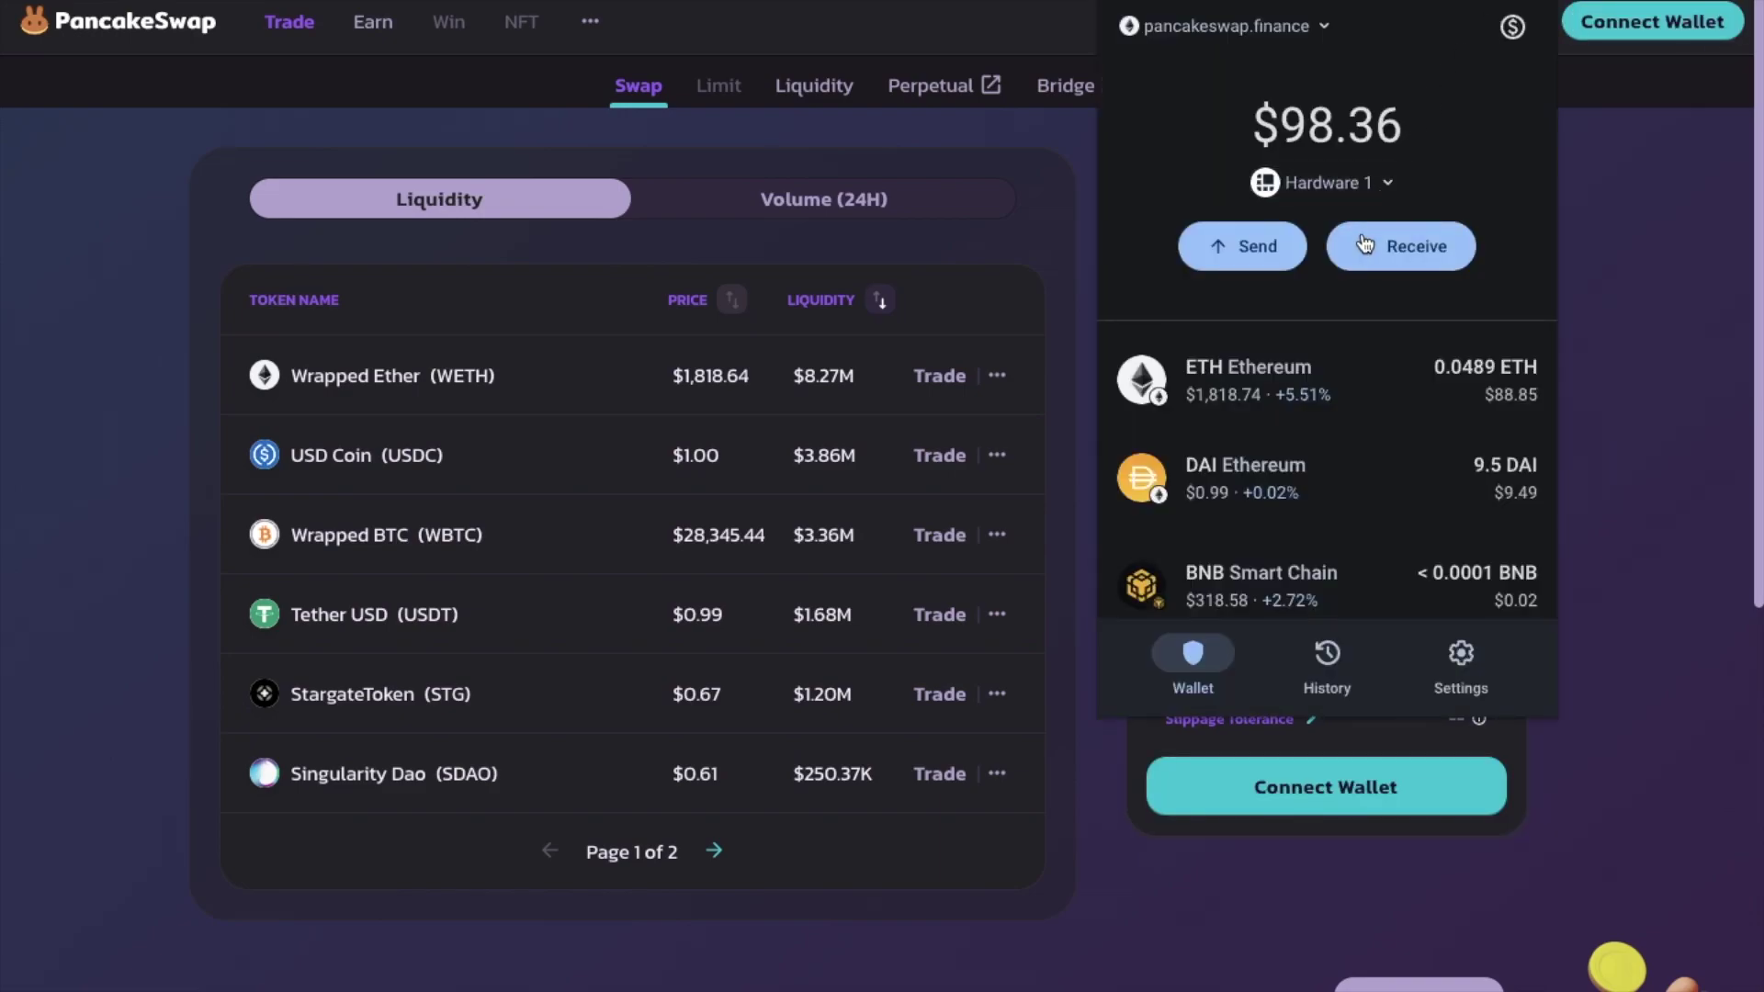
{"action": "left_click", "coordinate": [1325, 182]}
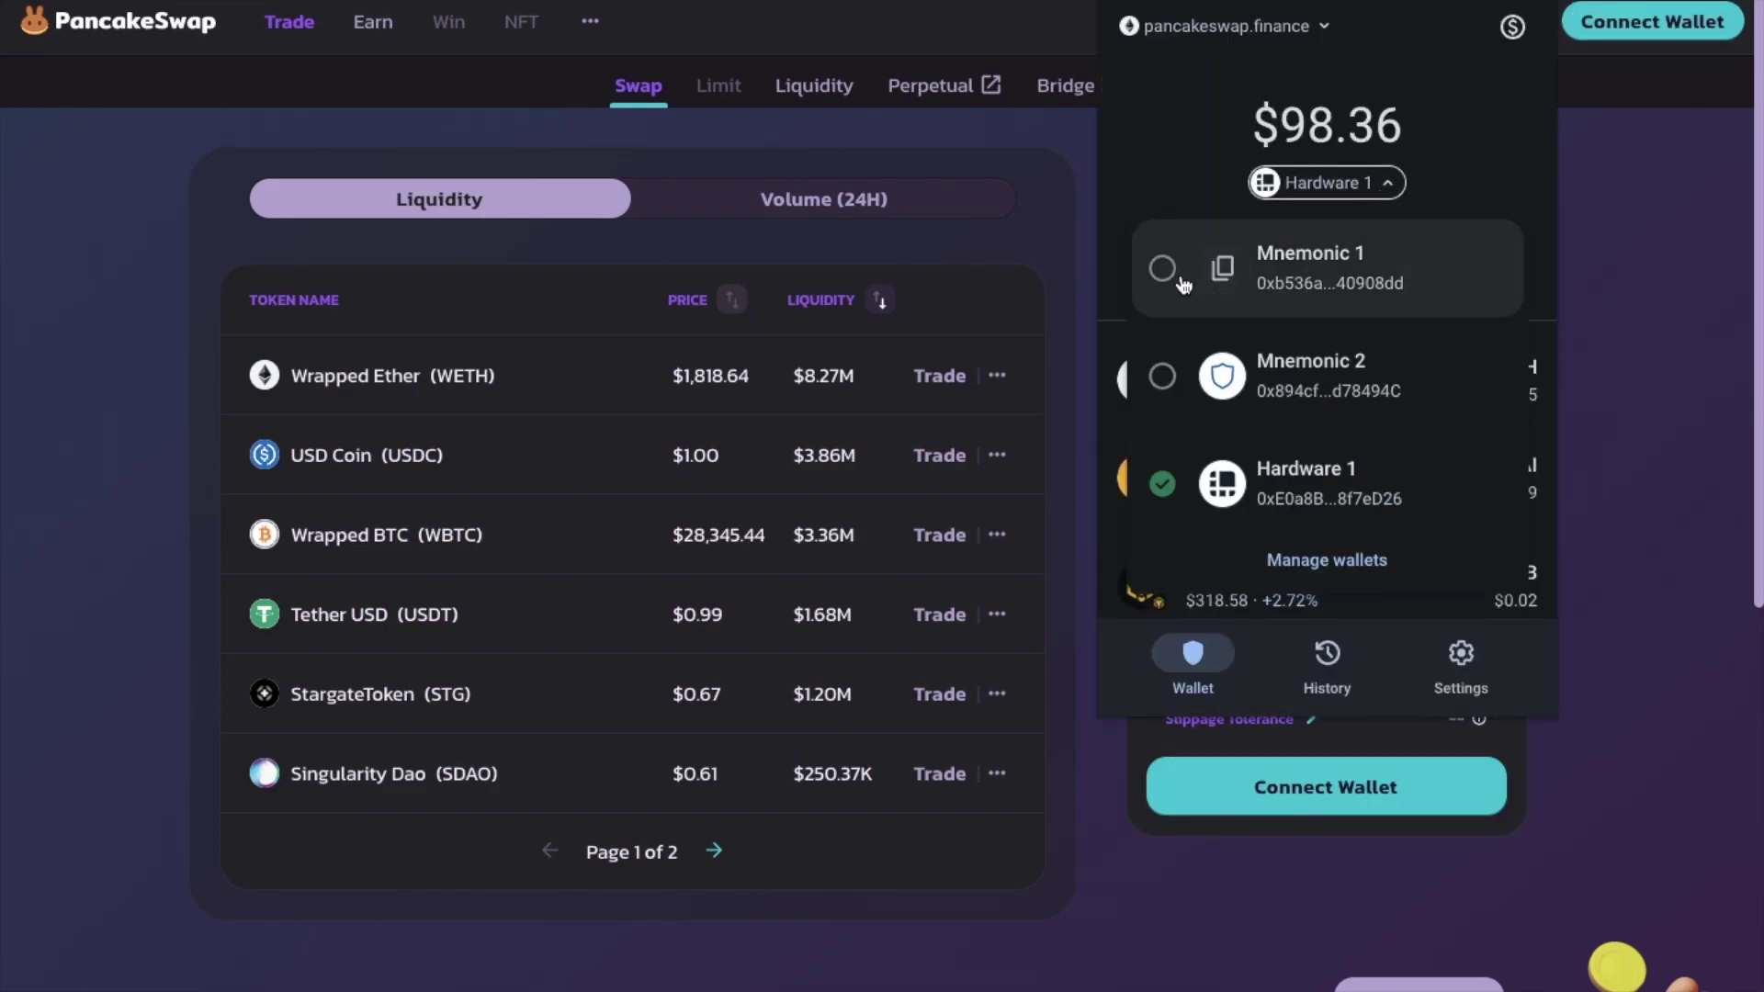
{"action": "left_click", "coordinate": [1163, 268]}
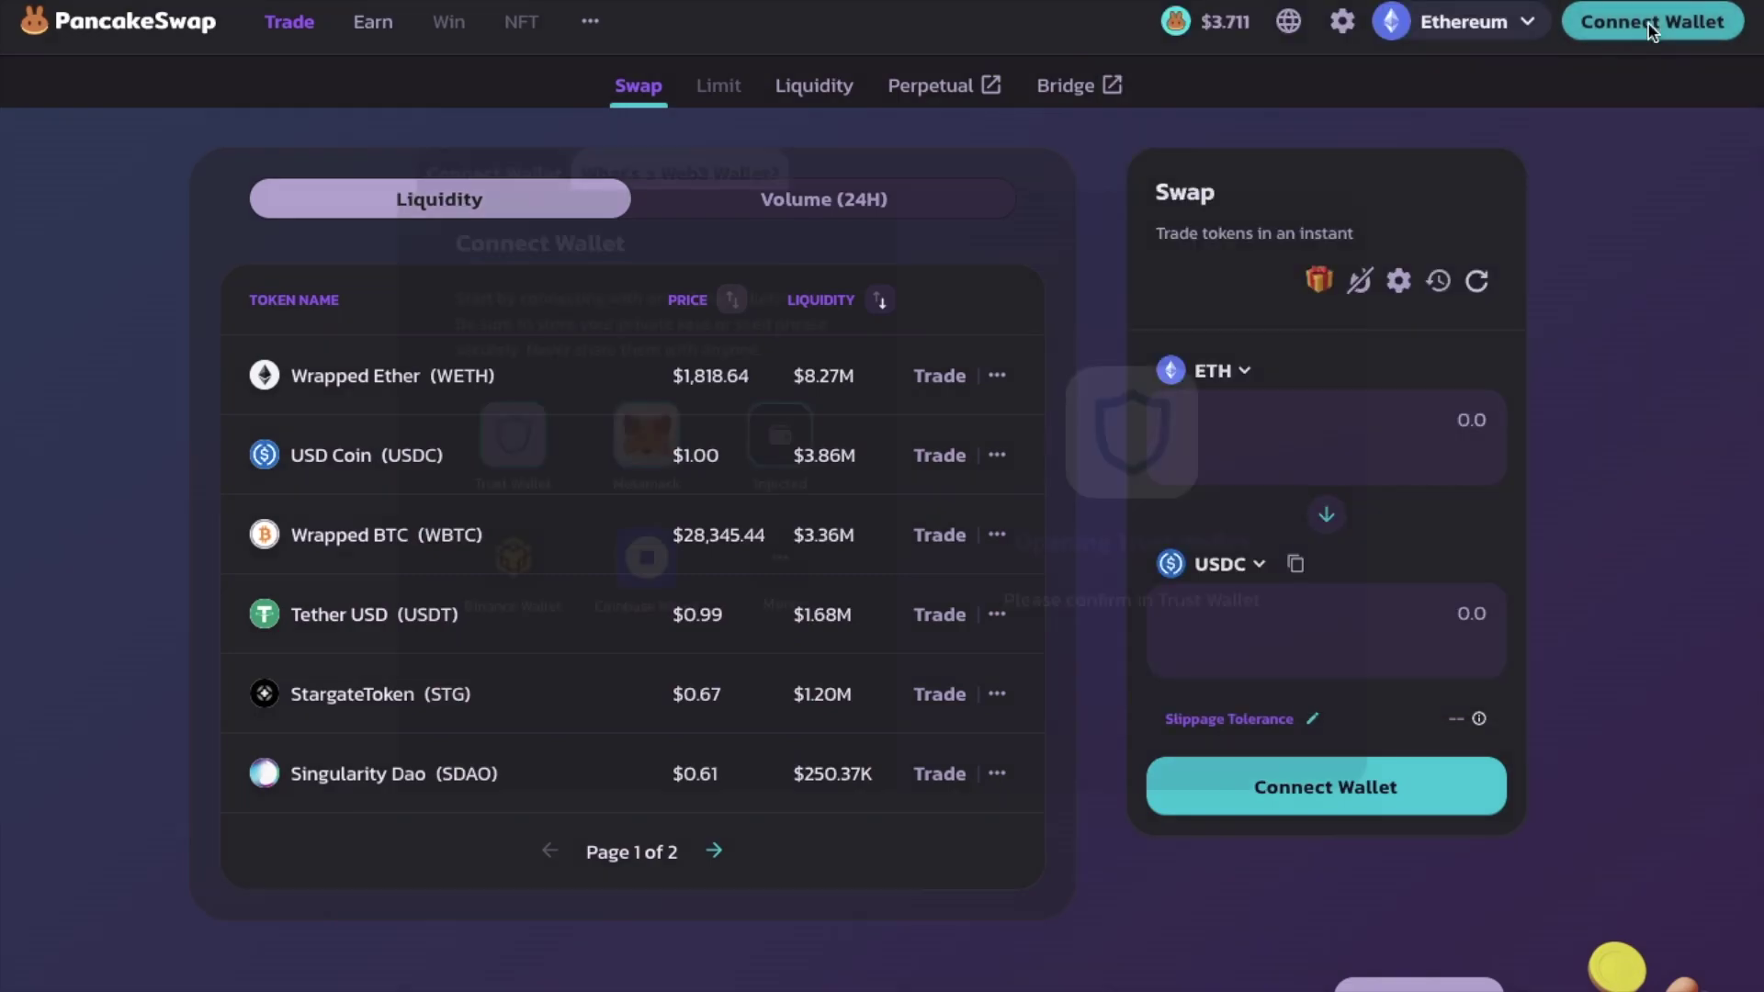
{"action": "left_click", "coordinate": [1649, 24]}
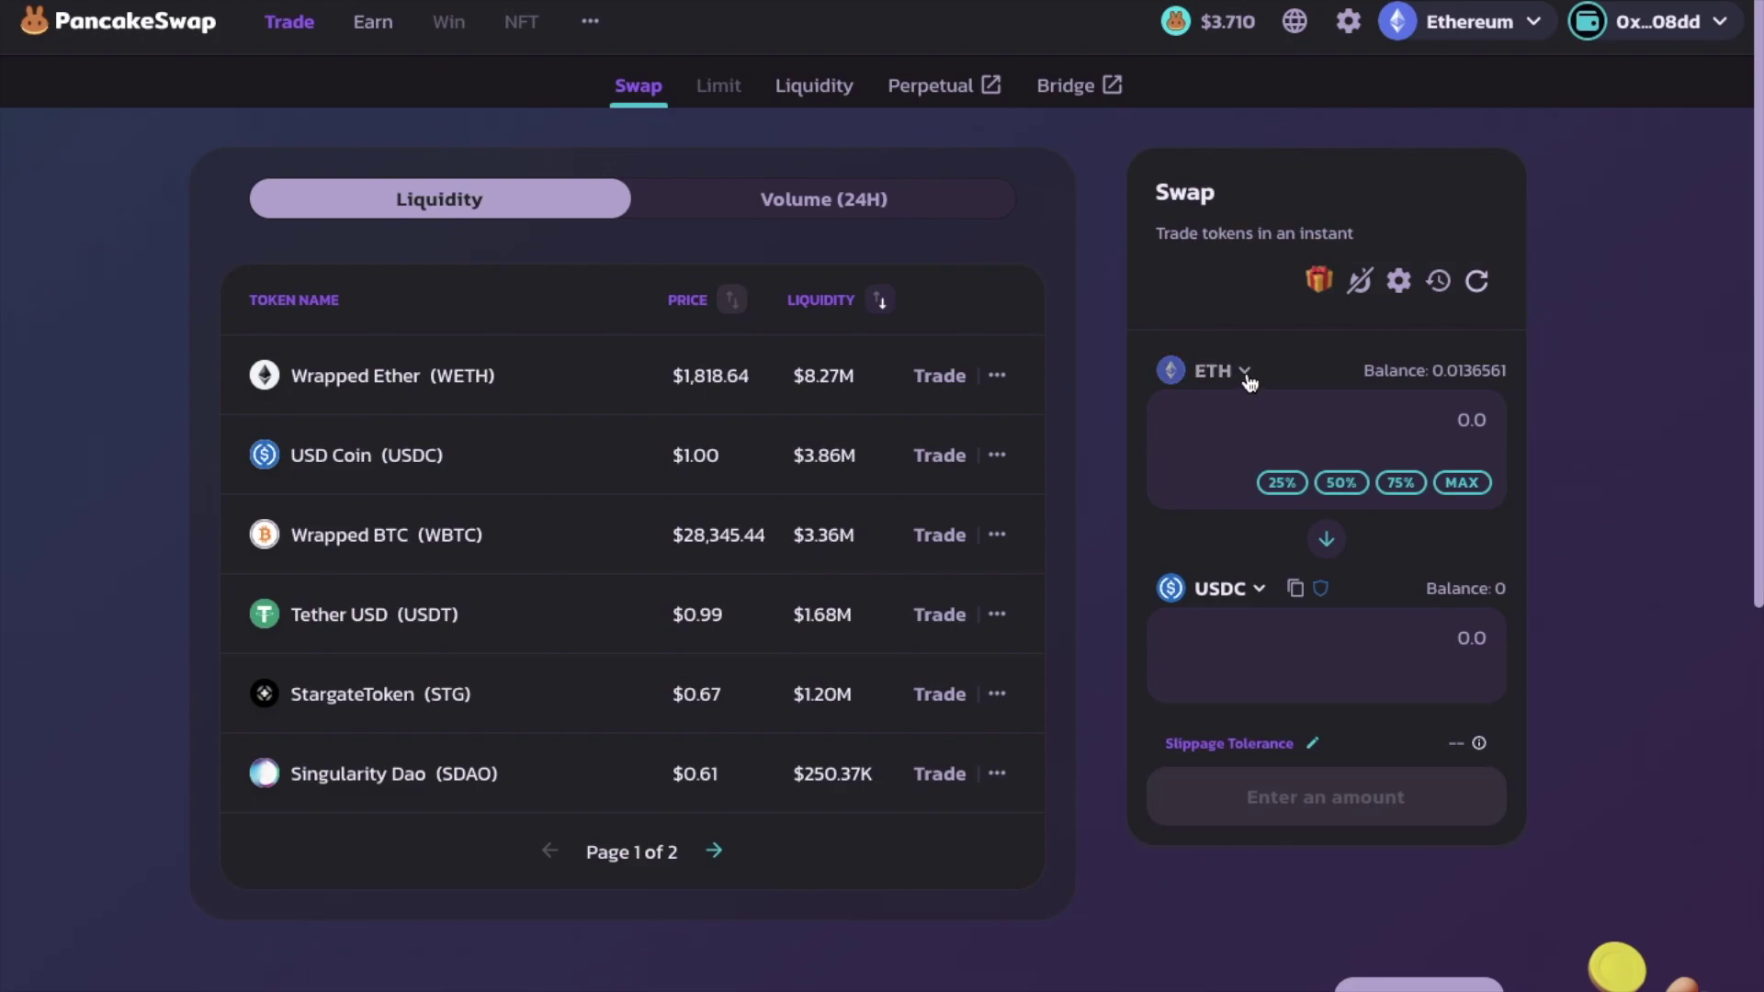
{"action": "left_click", "coordinate": [1243, 371]}
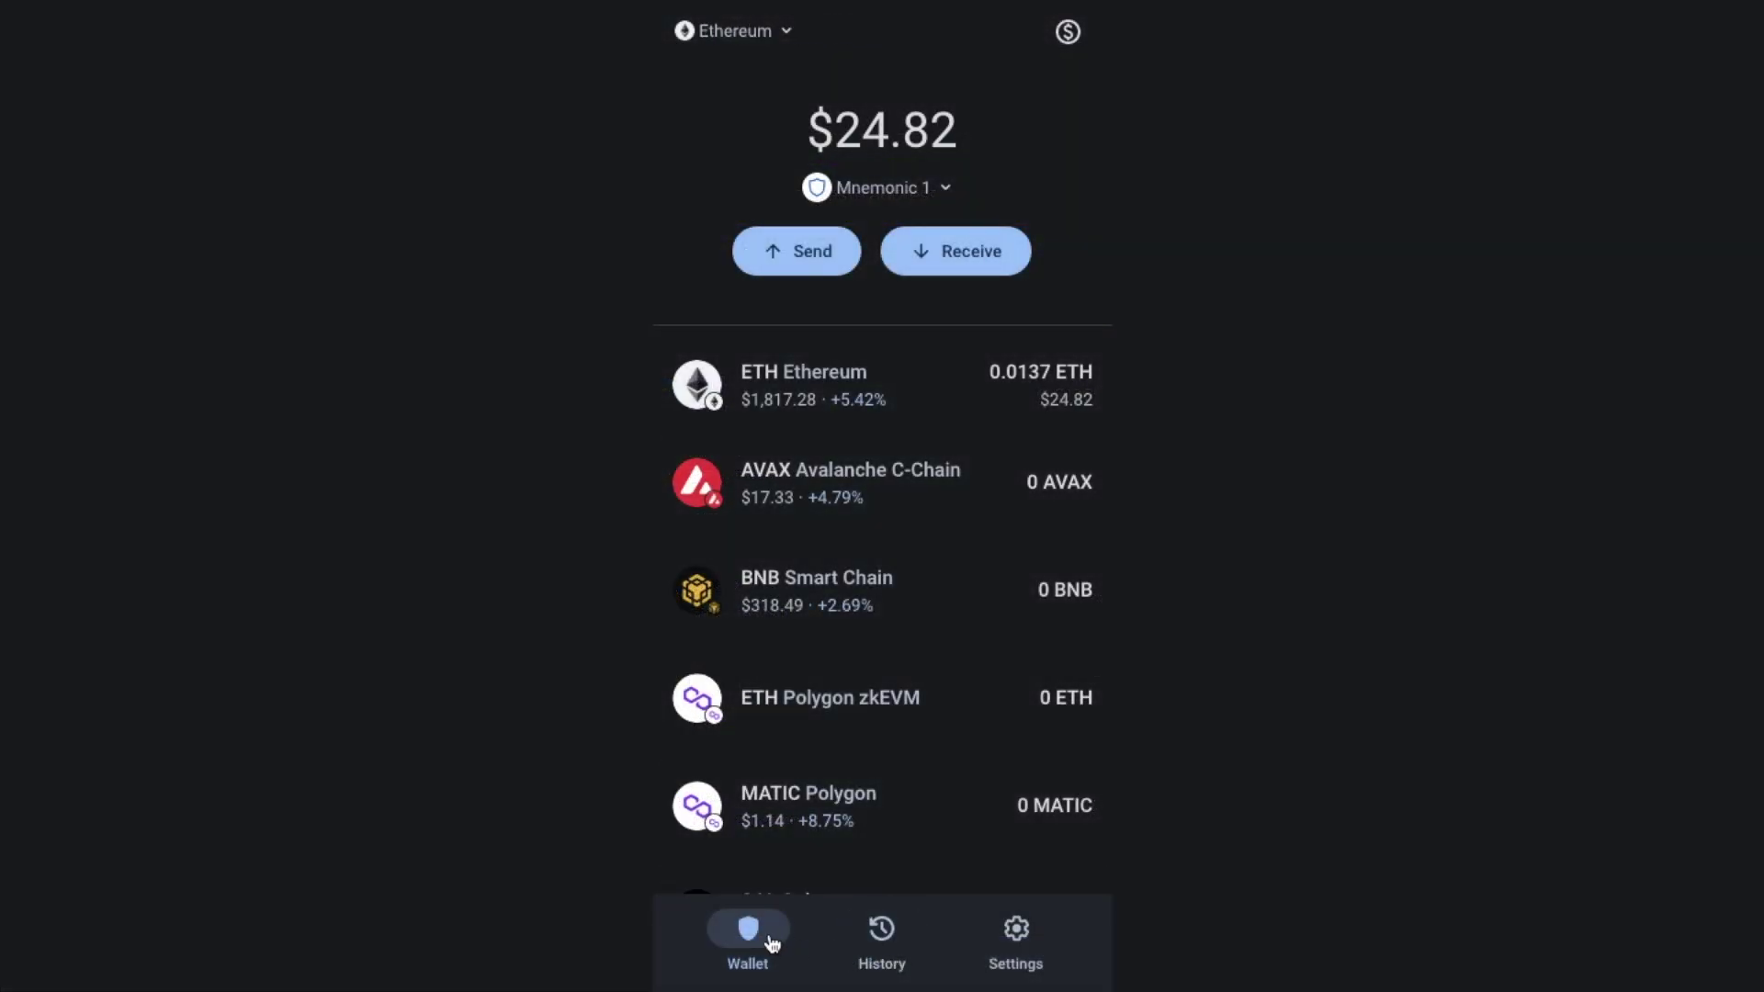
{"action": "left_click", "coordinate": [1016, 951]}
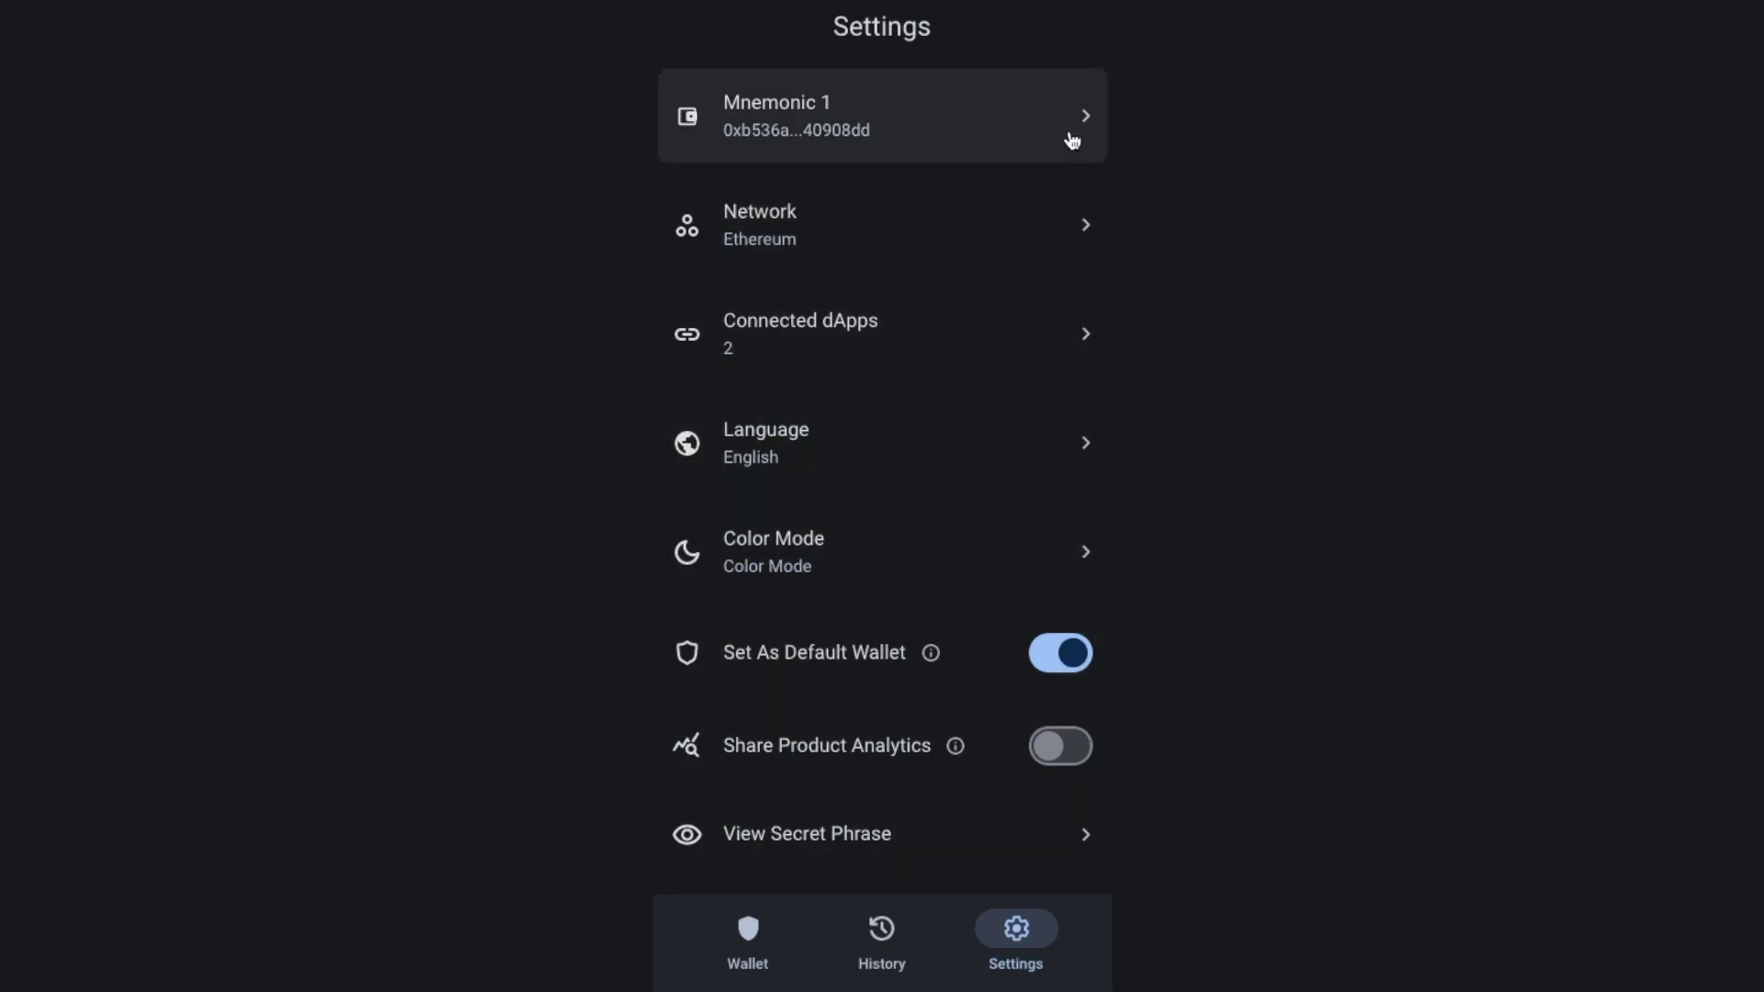
Revoke pancakeswap's access under Connected dApps, leaving 1 connected dApp.
{"action": "left_click", "coordinate": [1082, 331]}
{"action": "left_click", "coordinate": [1081, 235]}
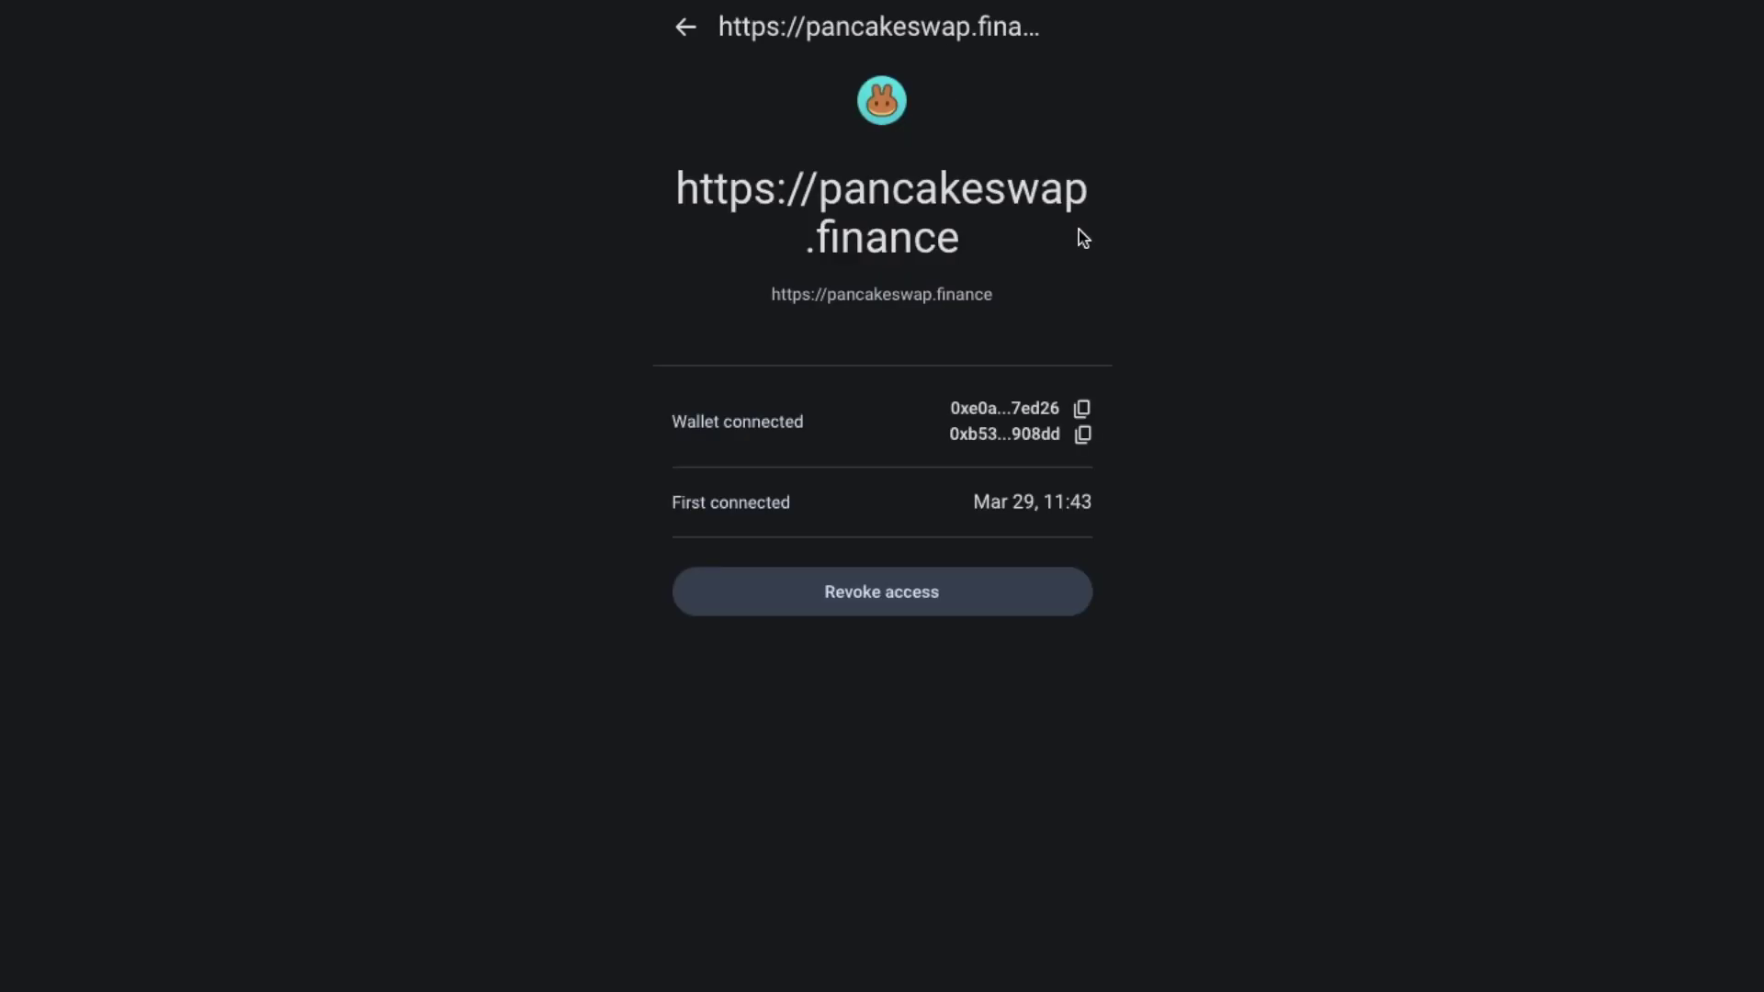
{"action": "left_click", "coordinate": [933, 614]}
{"action": "left_click", "coordinate": [679, 27]}
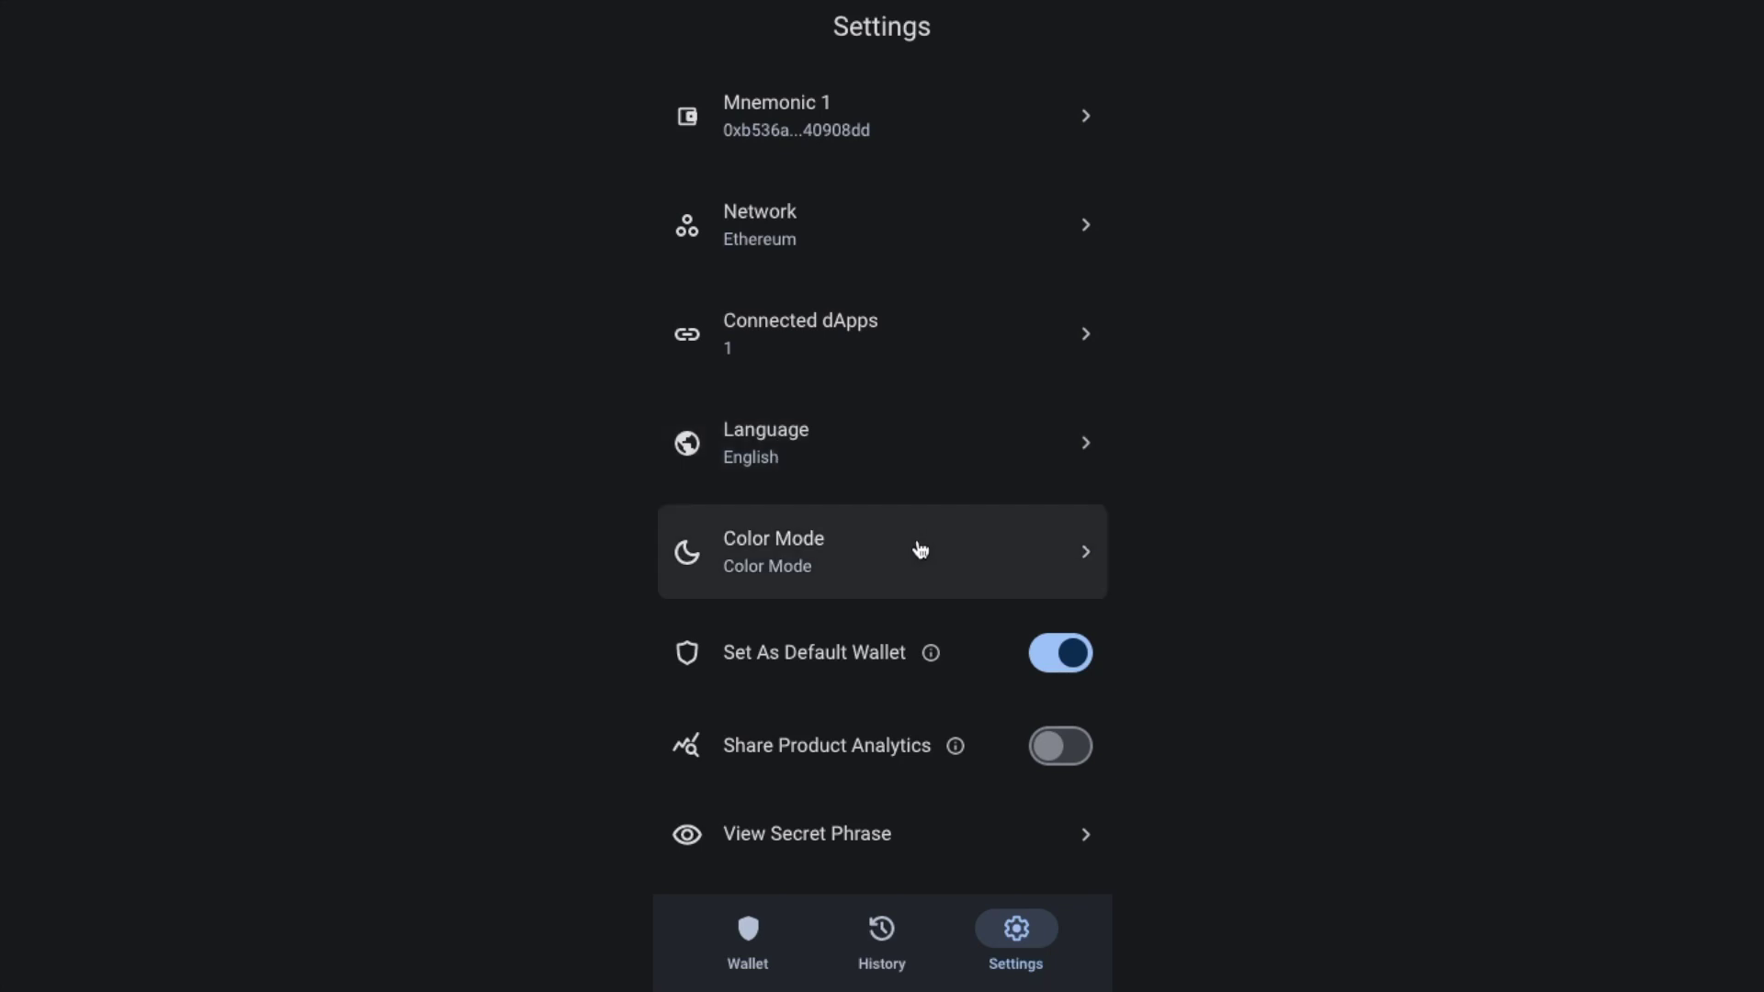
{"action": "scroll", "coordinate": [820, 660], "scroll_direction": "down", "scroll_amount": 3}
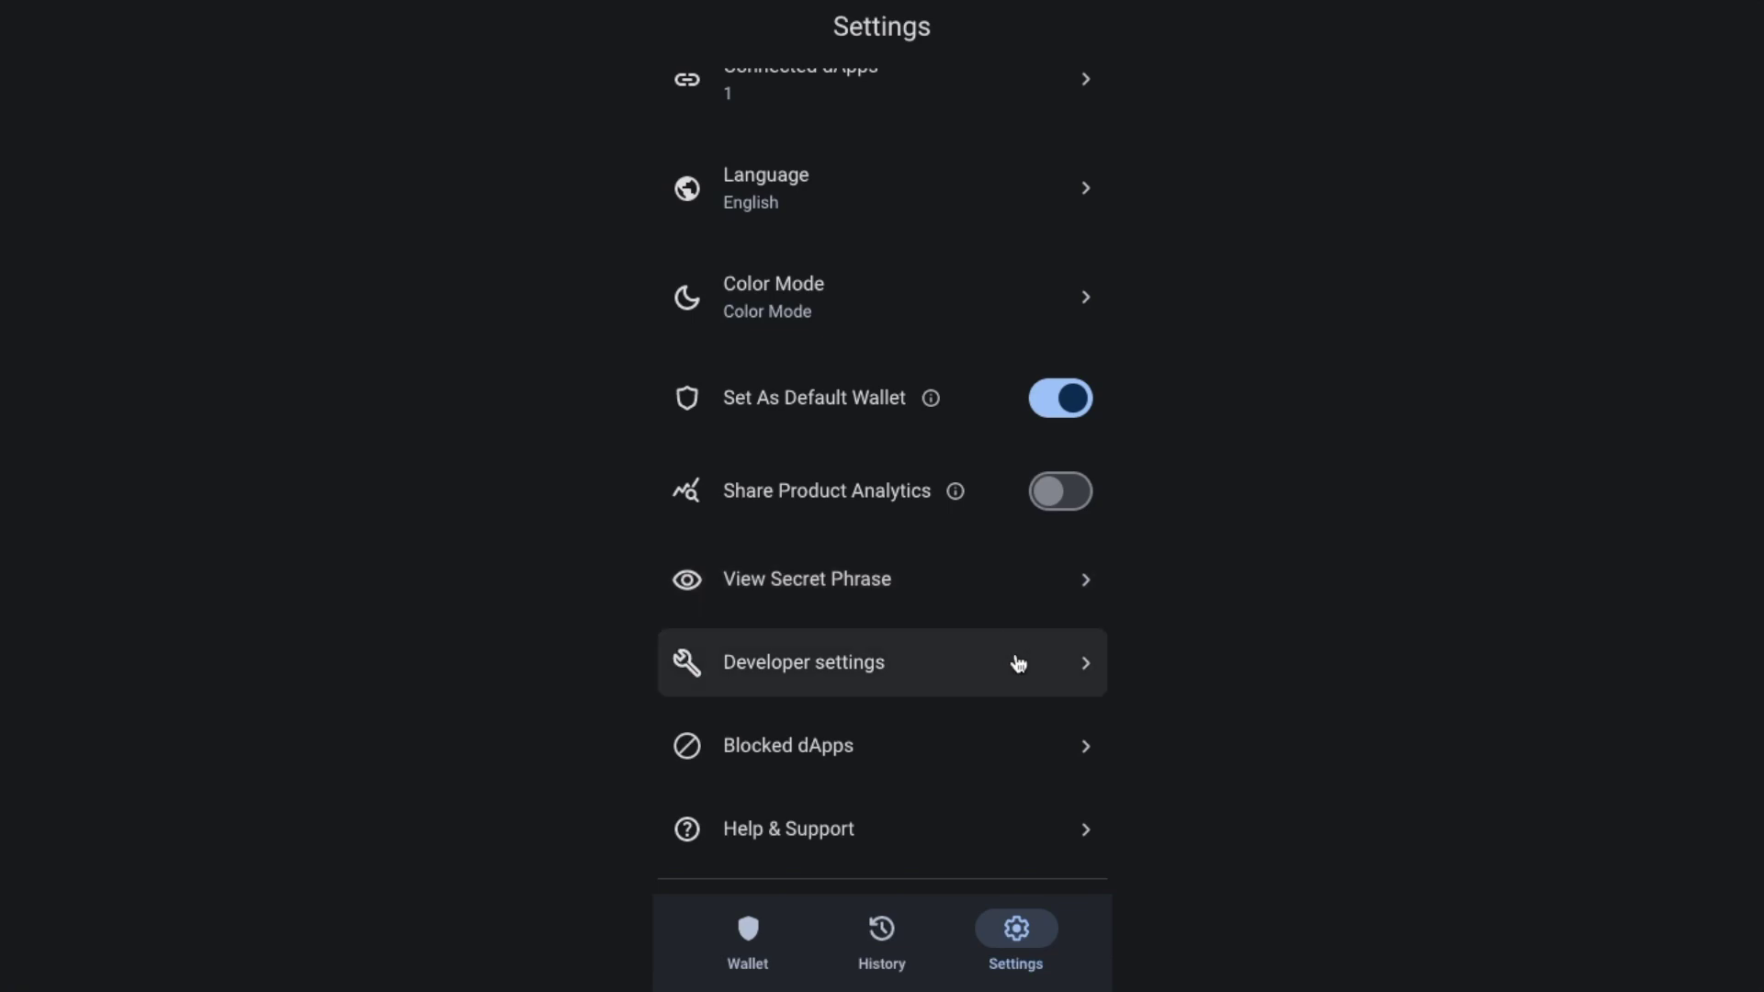
Lock the wallet from Settings, then enter the wallet password to unlock it.
{"action": "scroll", "coordinate": [1020, 677], "scroll_direction": "down", "scroll_amount": 1}
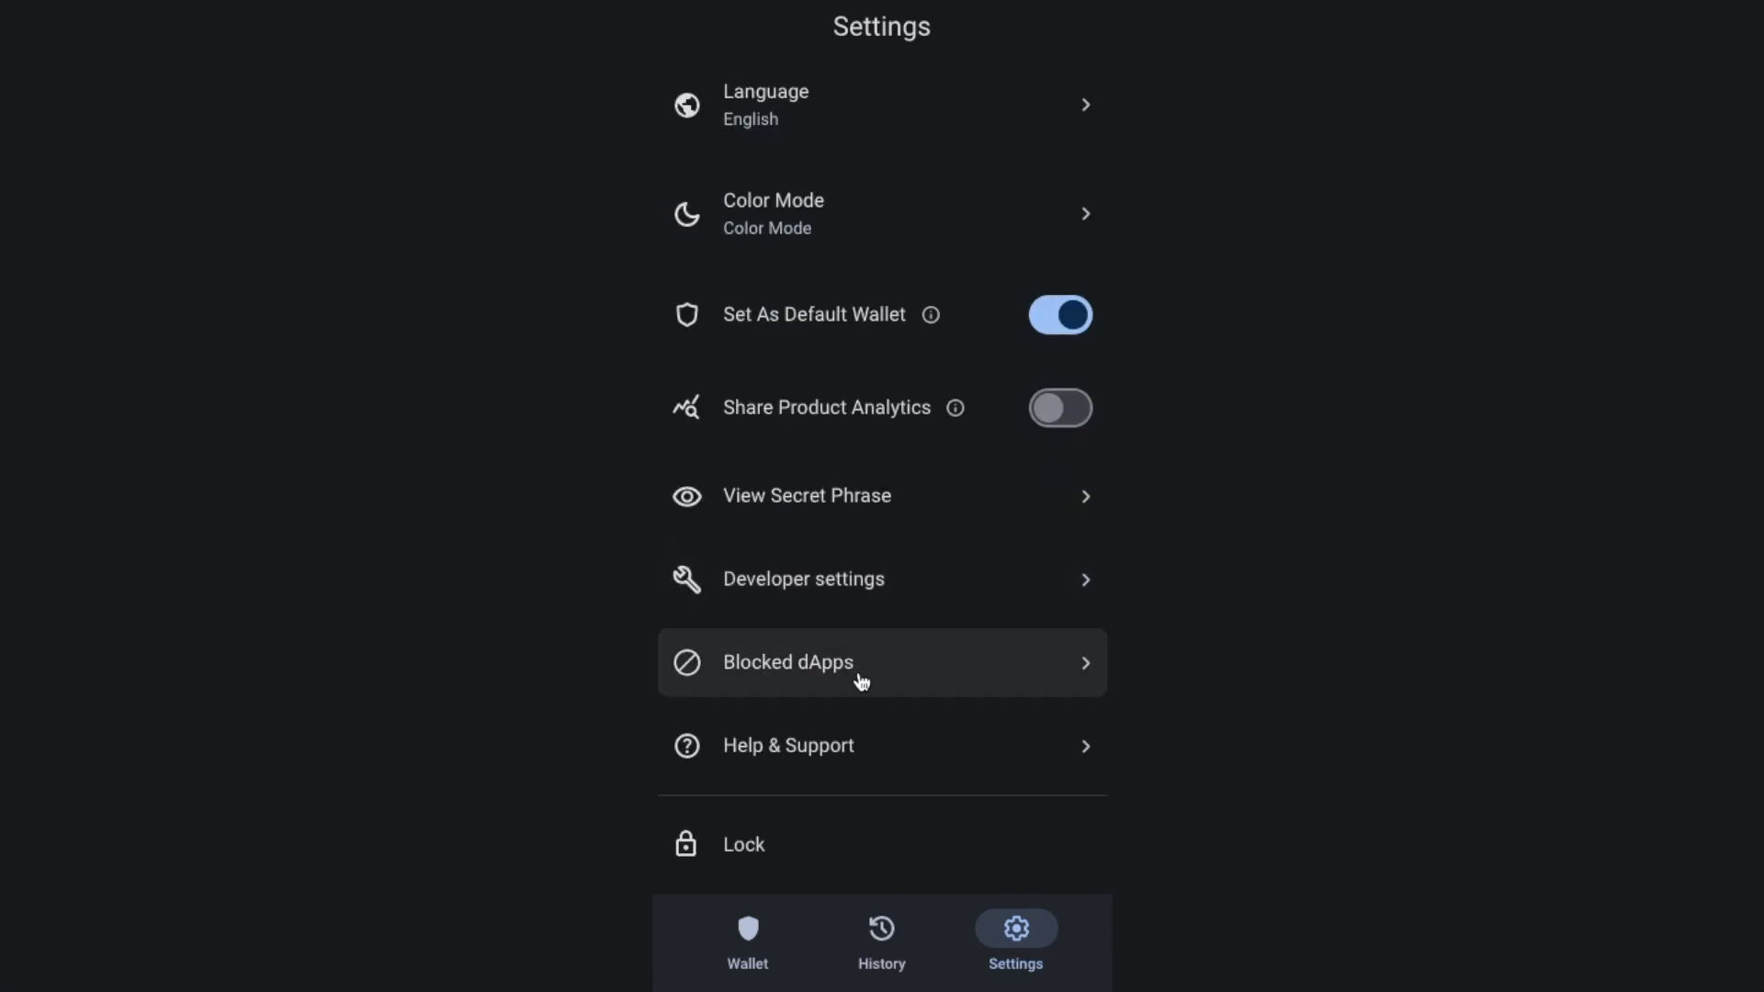
{"action": "left_click", "coordinate": [856, 838]}
{"action": "left_click", "coordinate": [768, 425]}
{"action": "type", "text": "*********"}
{"action": "key", "text": "Return"}
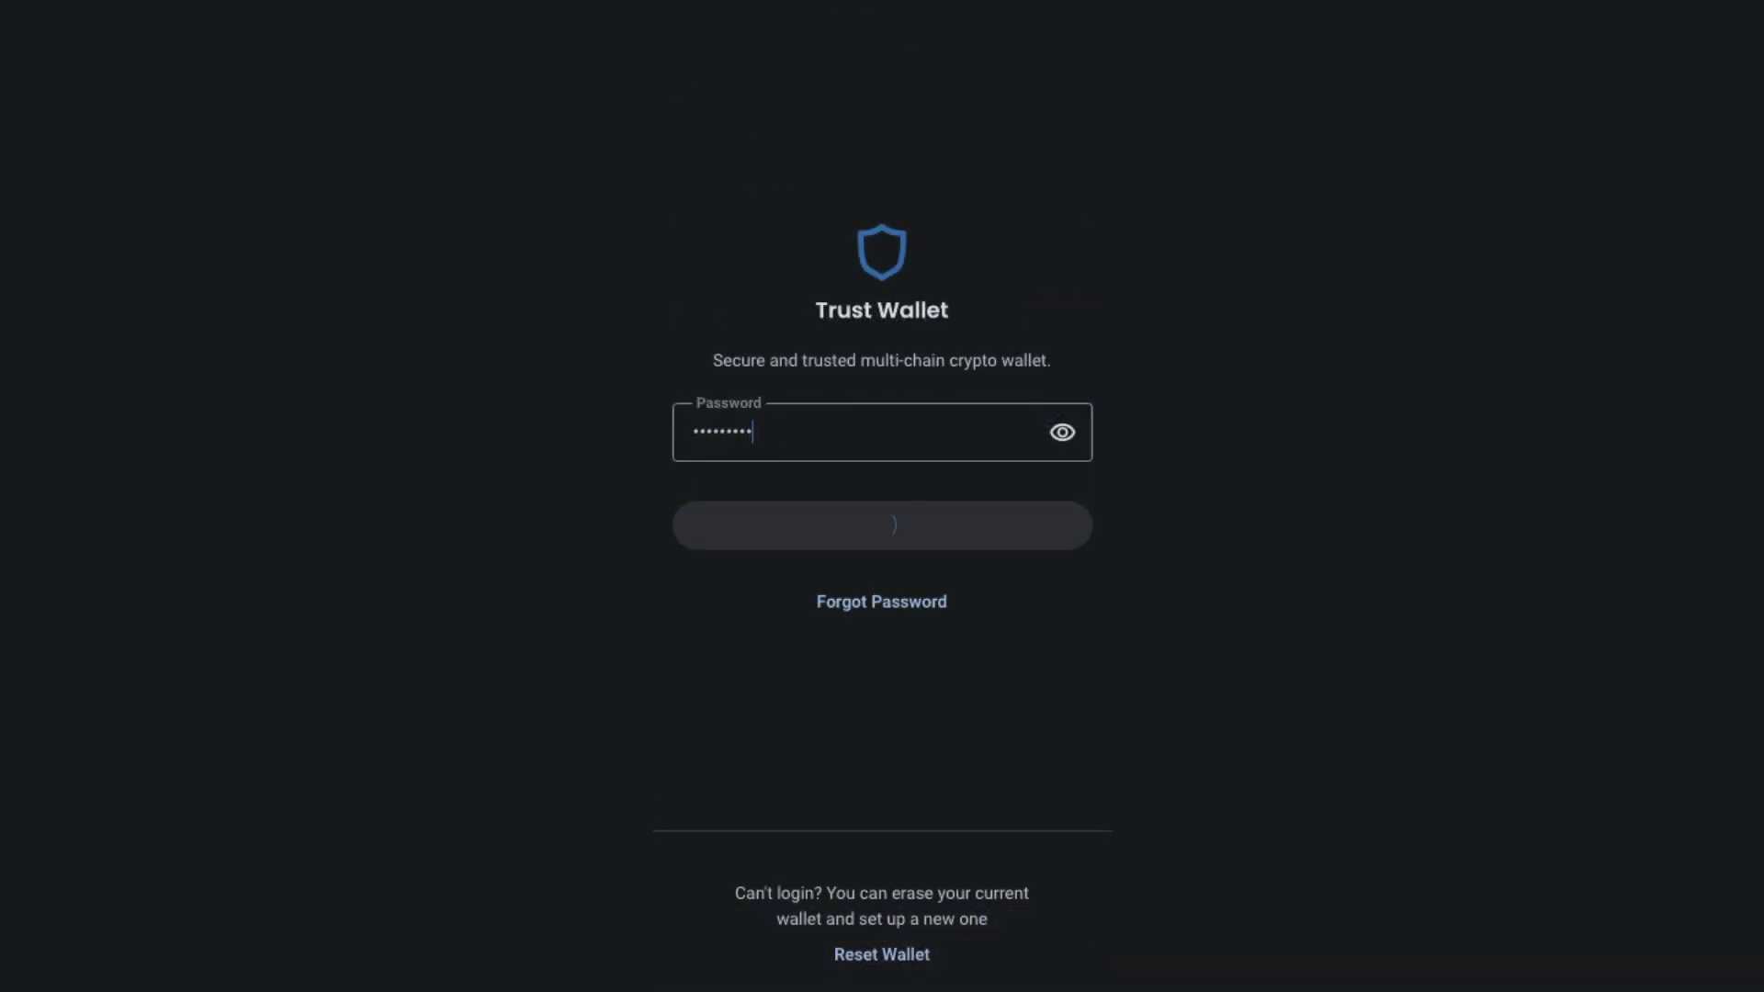